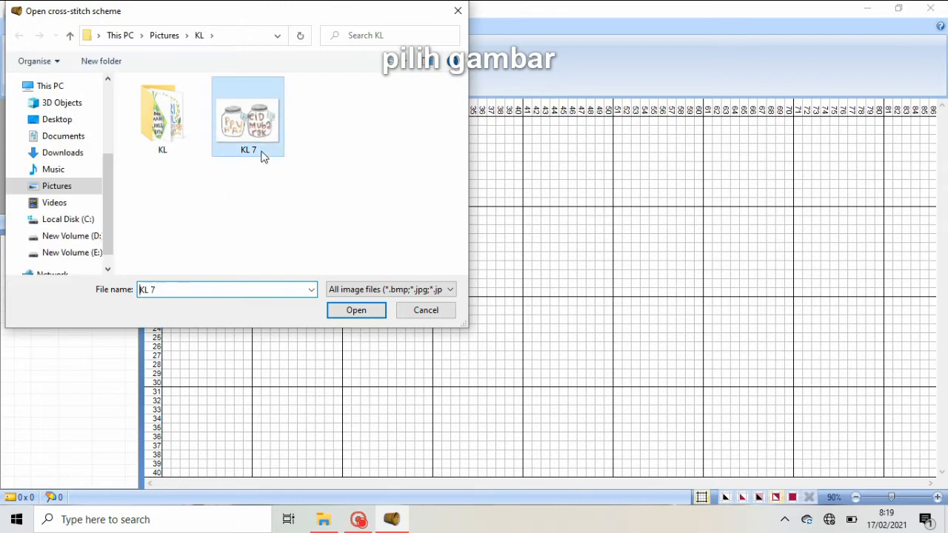
Step: Load the KL 7 picture into the wizard and set its size to 72 stitches wide and 50 high
click(355, 310)
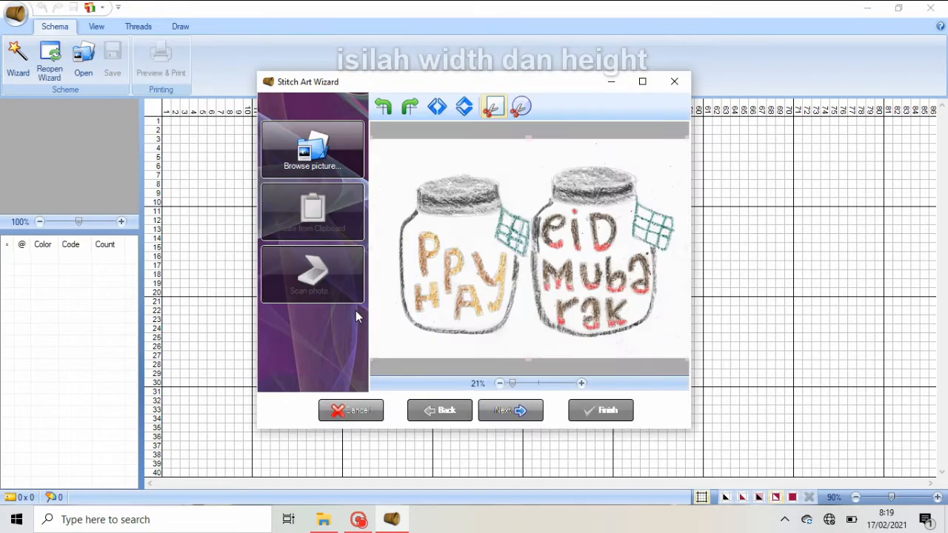
click(509, 415)
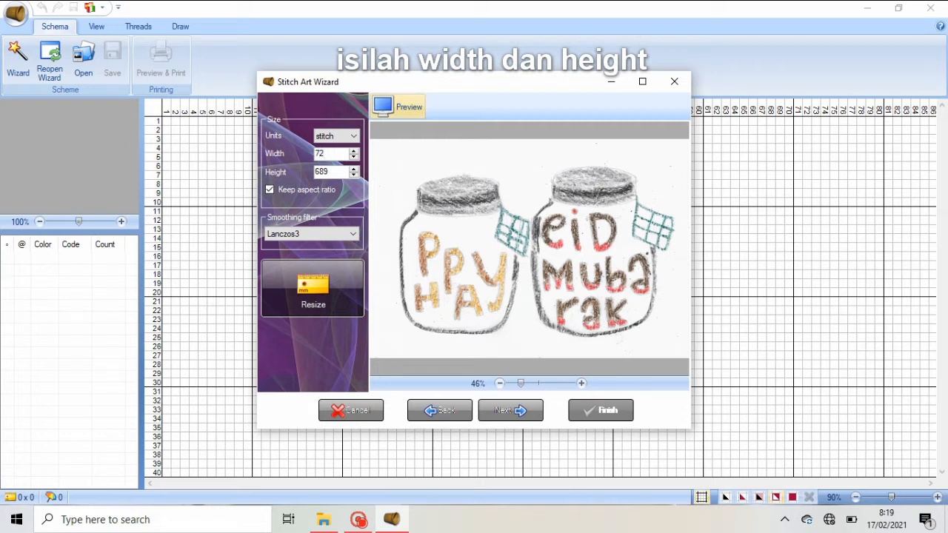
key(Tab)
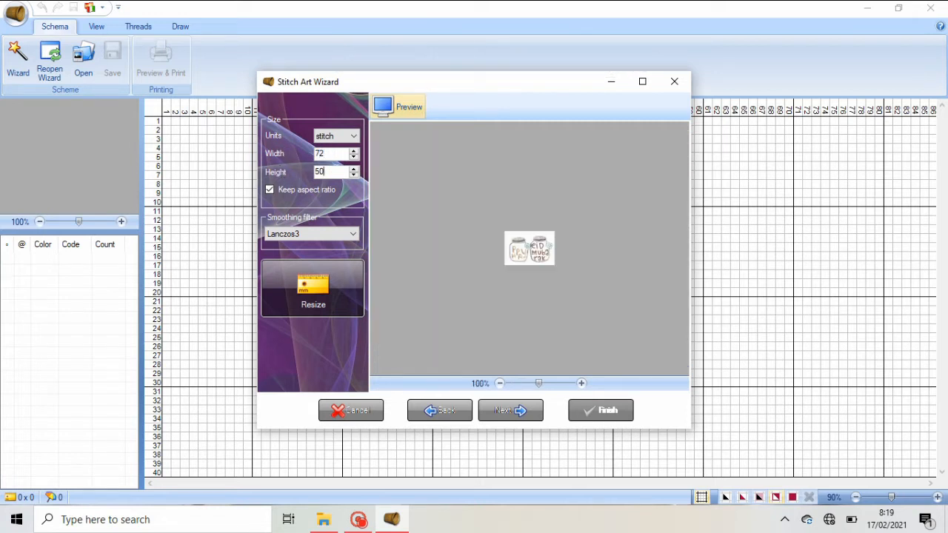
click(512, 410)
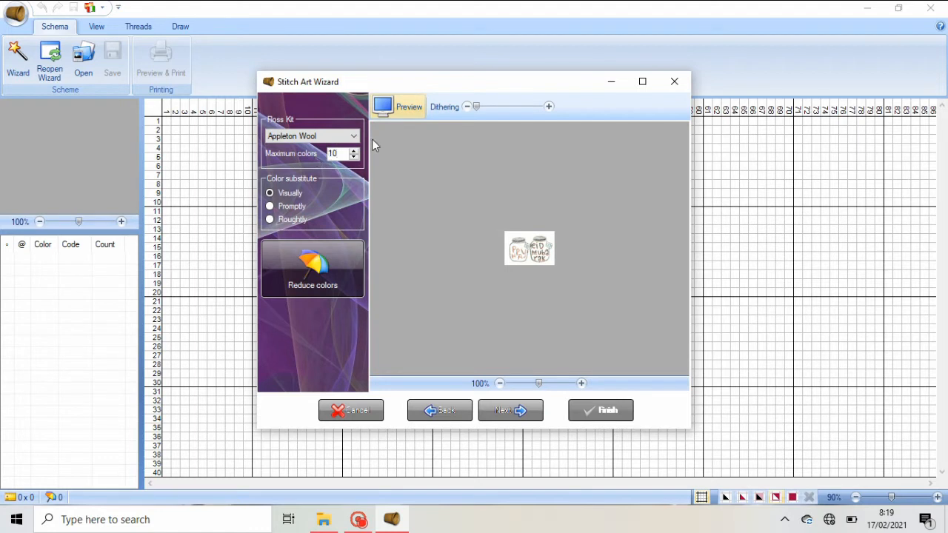
Step: Choose the Anchor Tapisserie floss kit with a maximum of 10 colors and proceed to symbol selection
click(353, 136)
click(345, 146)
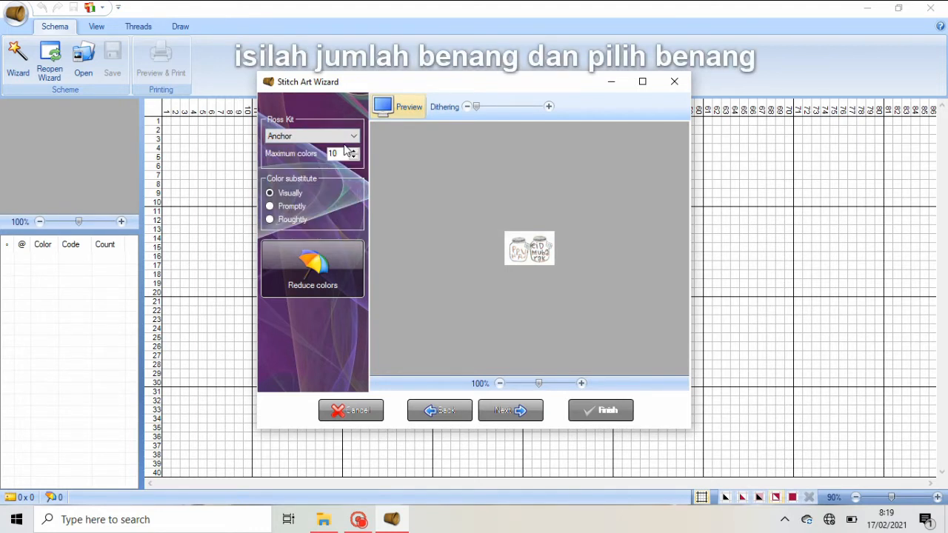
click(353, 137)
click(315, 157)
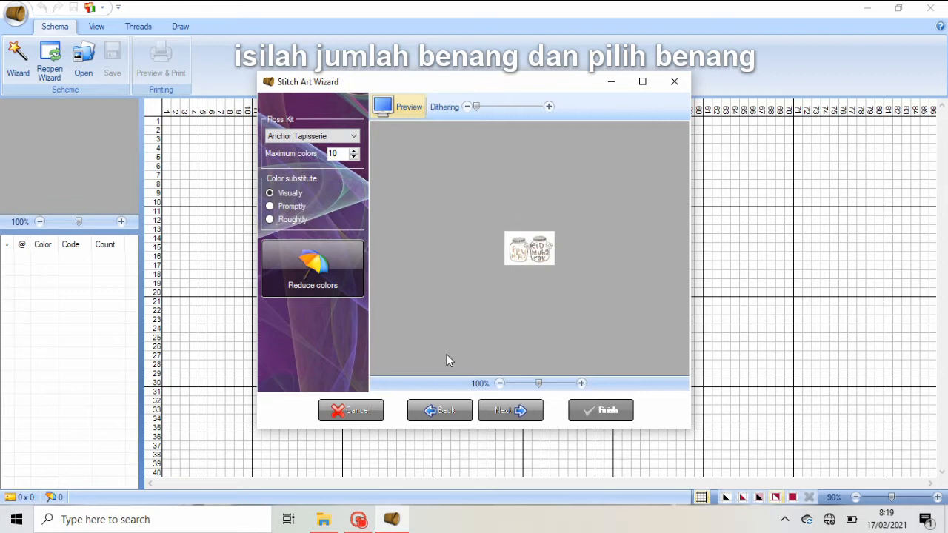
click(518, 412)
Step: Remove every preselected symbol except the blank one from the selected symbols
click(555, 194)
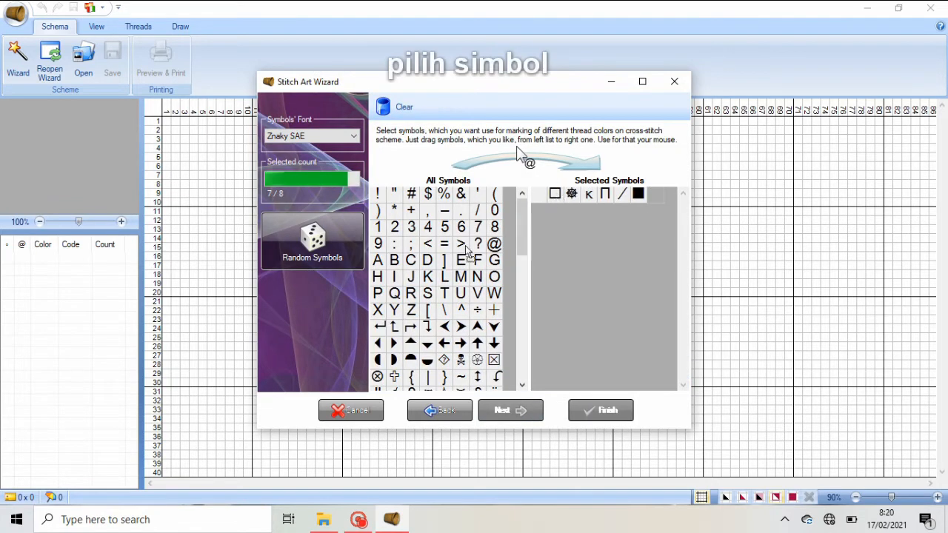
click(554, 194)
click(554, 194)
click(555, 194)
click(554, 194)
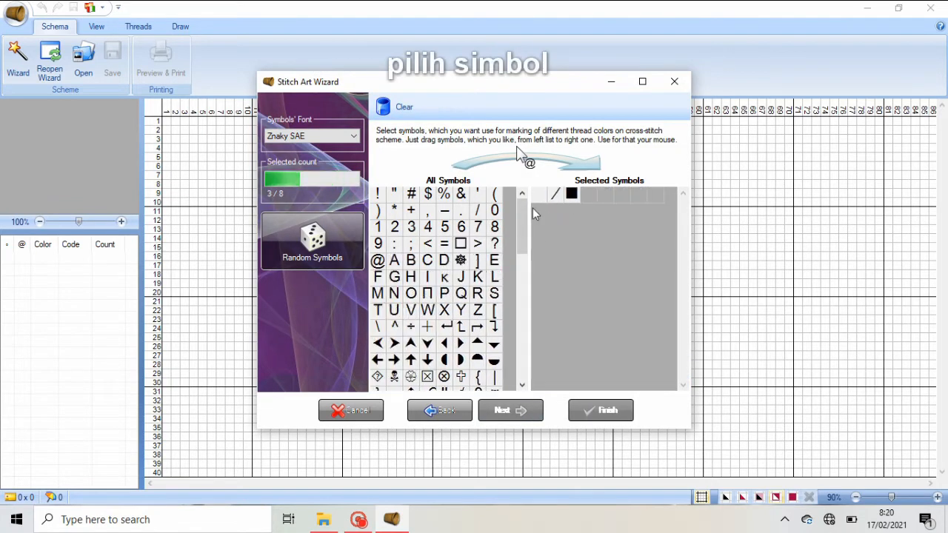
click(554, 194)
click(554, 194)
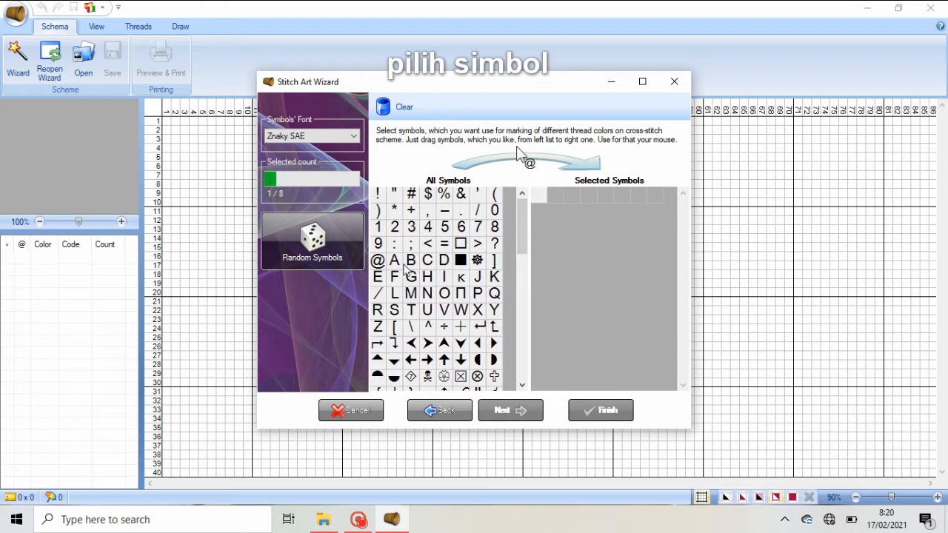
Step: Add the letters A through G to the selected symbols and finish the wizard to generate the scheme
click(394, 260)
click(394, 260)
click(393, 259)
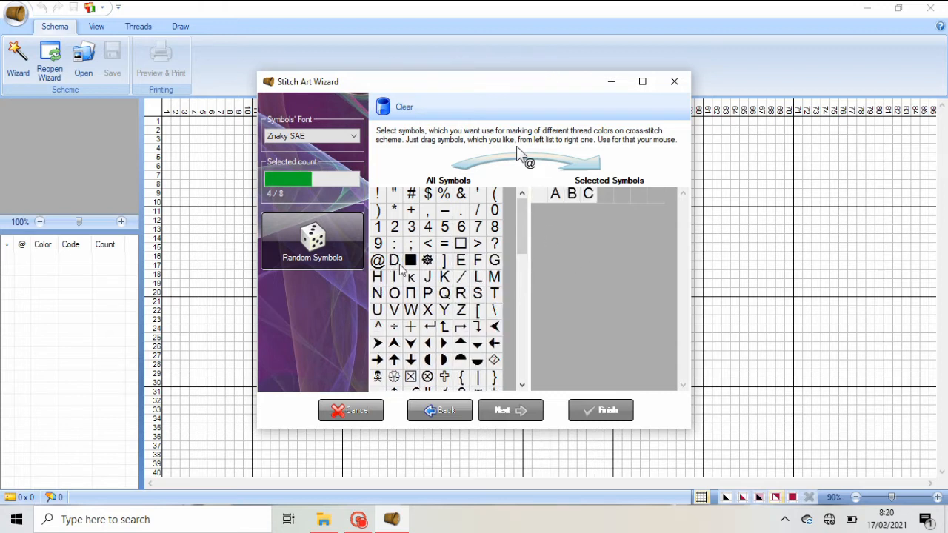
click(394, 260)
drag(444, 260, 625, 258)
click(602, 409)
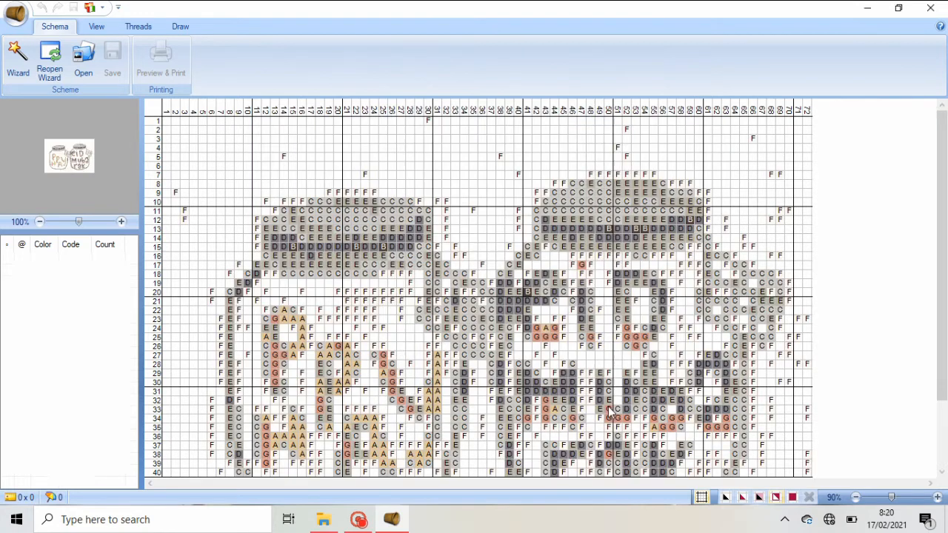
Step: Fill the stray F stitches below the two jars with the blank thread color 8000
drag(945, 157, 945, 224)
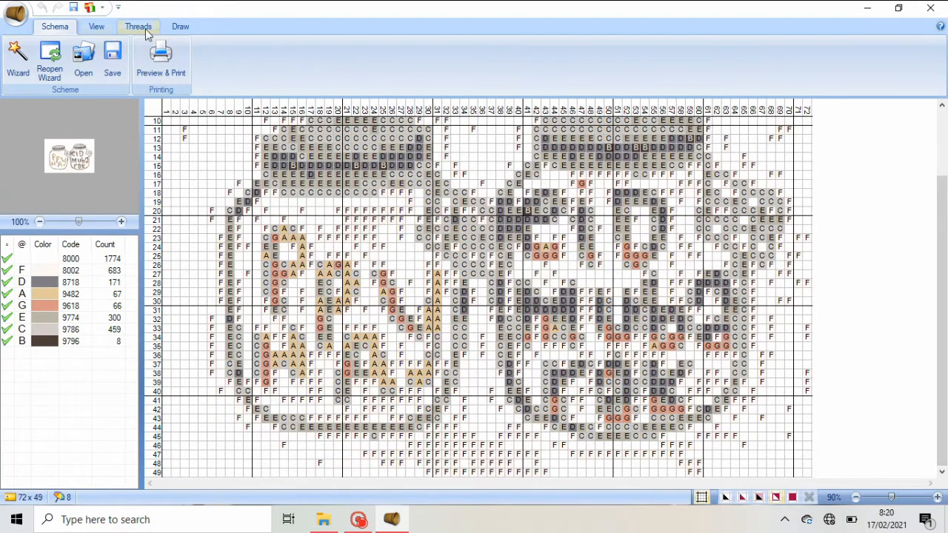
click(179, 27)
click(70, 258)
click(140, 59)
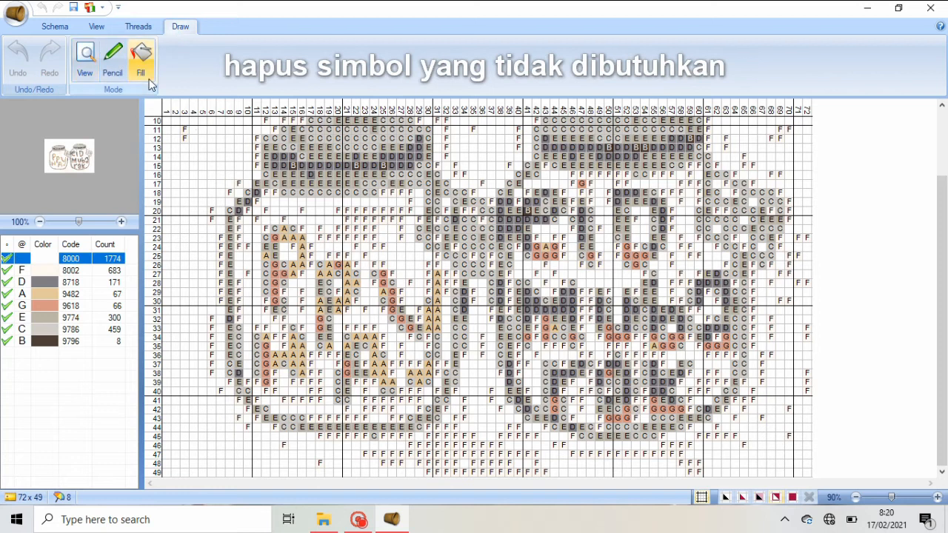
click(476, 464)
click(616, 456)
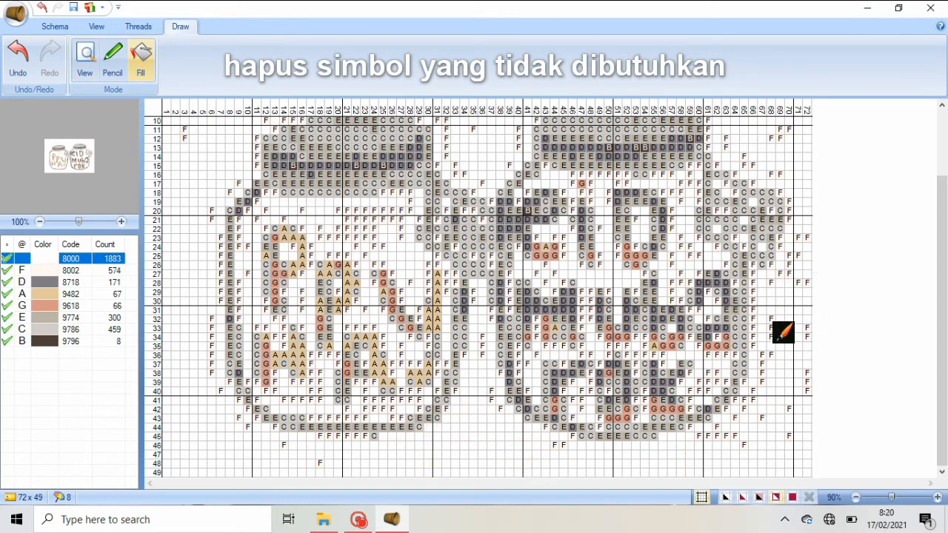
Step: Fill the stray F stitches in the upper right margin, between the lids and left of the left lid with blank color 8000
drag(941, 307, 940, 255)
click(779, 200)
click(774, 159)
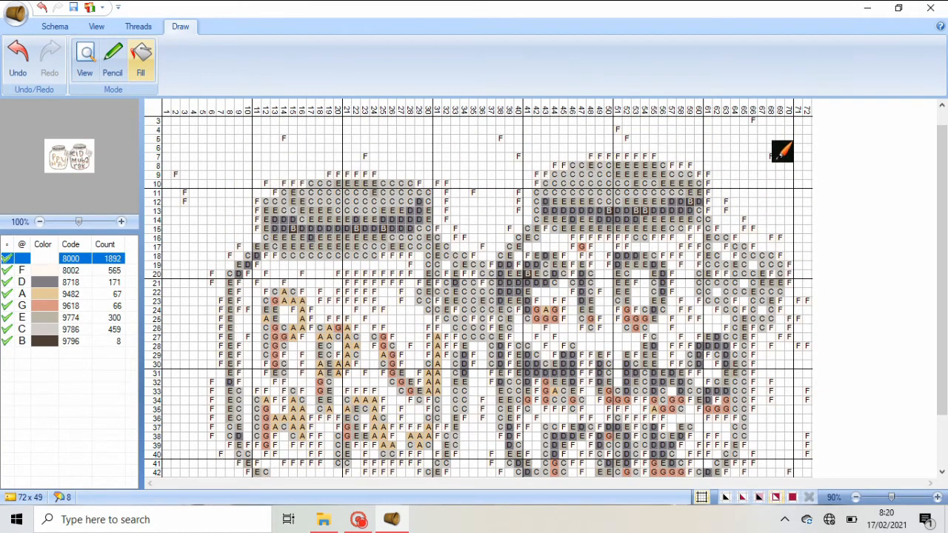
click(354, 119)
click(445, 202)
click(454, 238)
click(184, 197)
click(175, 176)
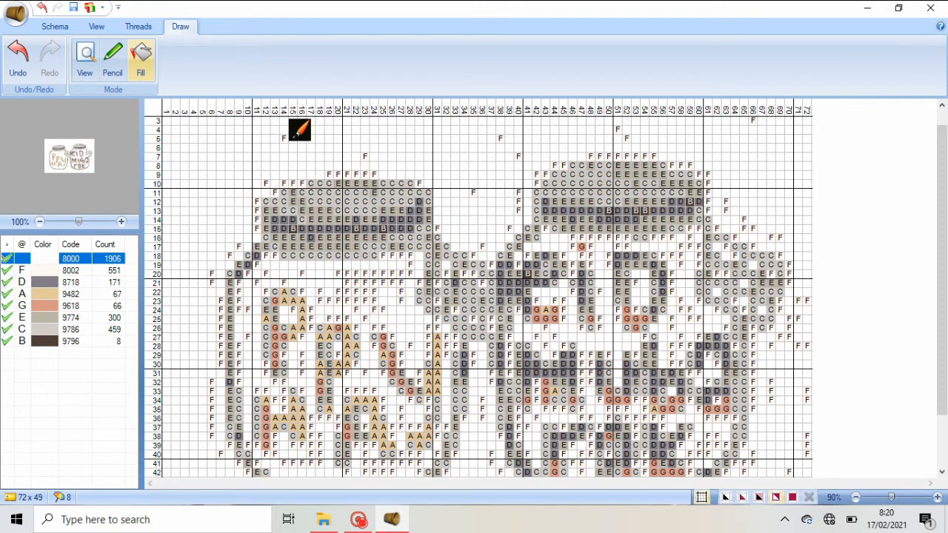
Step: Clear the stray F stitches above both jar lids with the blank fill
click(286, 140)
click(366, 155)
click(500, 138)
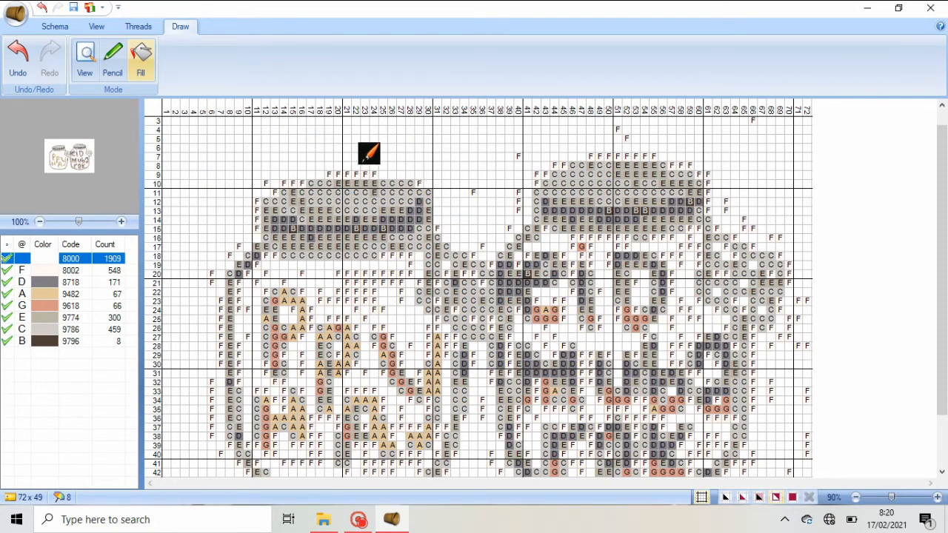
click(599, 155)
click(626, 137)
click(618, 129)
click(751, 120)
Step: Clear the stray F stitches in the margin along the right side of the right jar with the blank fill
drag(941, 248, 941, 300)
click(803, 382)
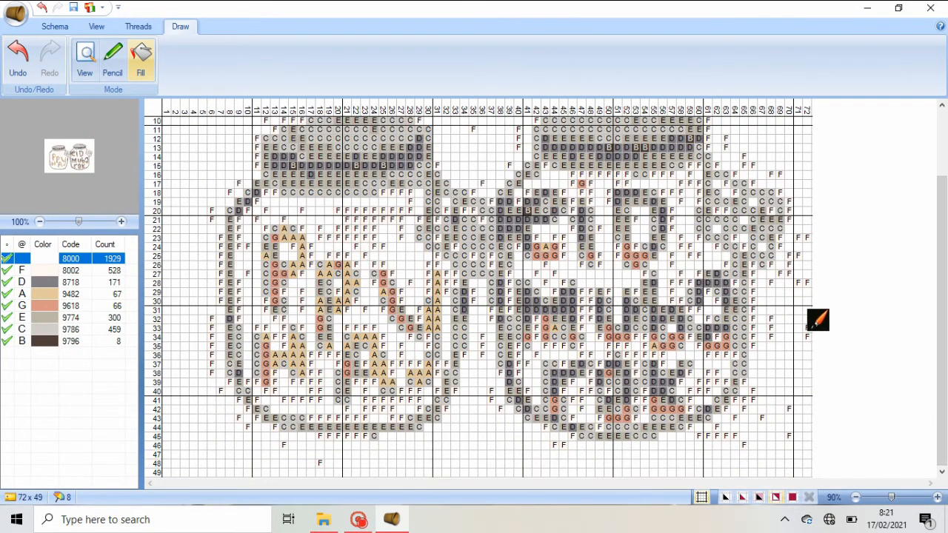
click(806, 330)
click(754, 329)
click(771, 336)
click(797, 282)
click(783, 257)
click(796, 238)
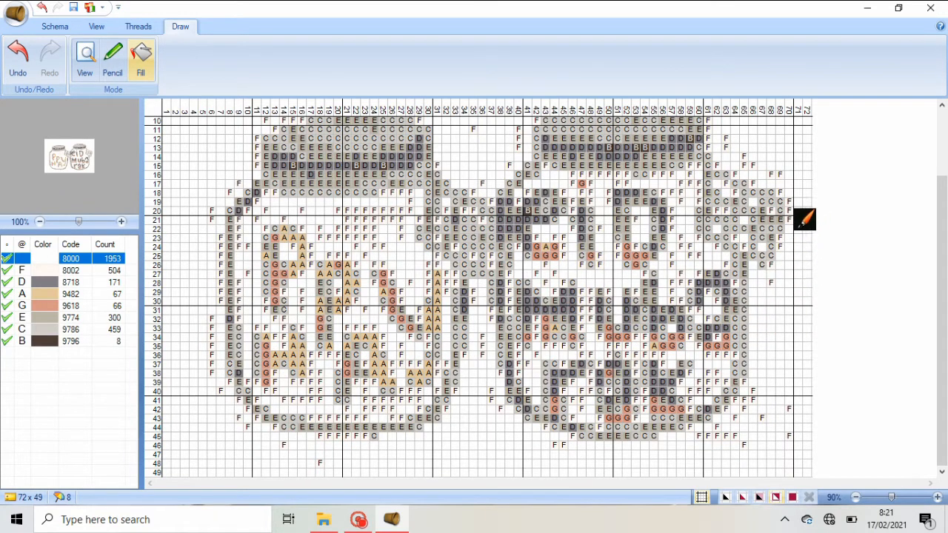
Step: Clear the stray F stitches around the right jar's tag and on both sides of its lid
click(789, 211)
click(773, 150)
click(744, 157)
click(708, 140)
click(520, 148)
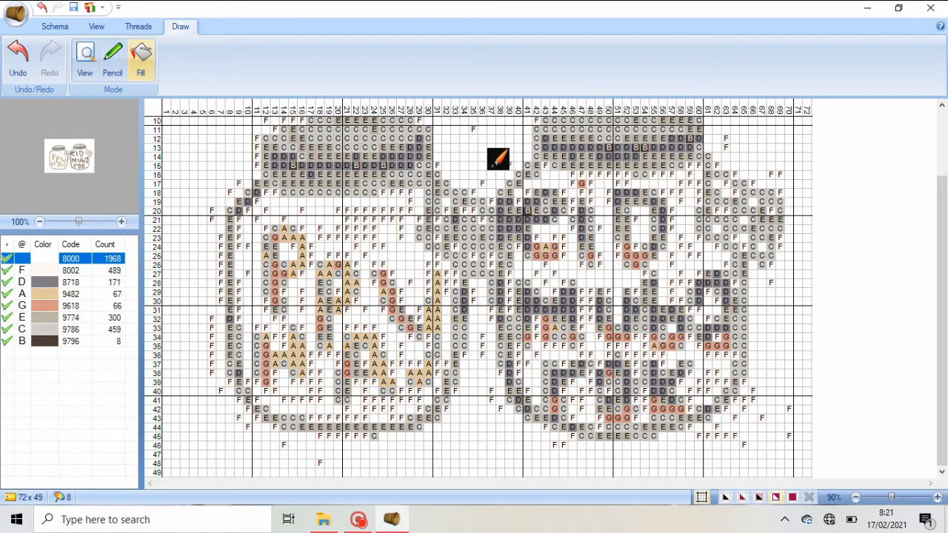
Step: Clear the stray F stitches along the left jar's outer left edge and beneath its base with the blank fill
click(211, 345)
click(221, 281)
click(211, 211)
click(256, 157)
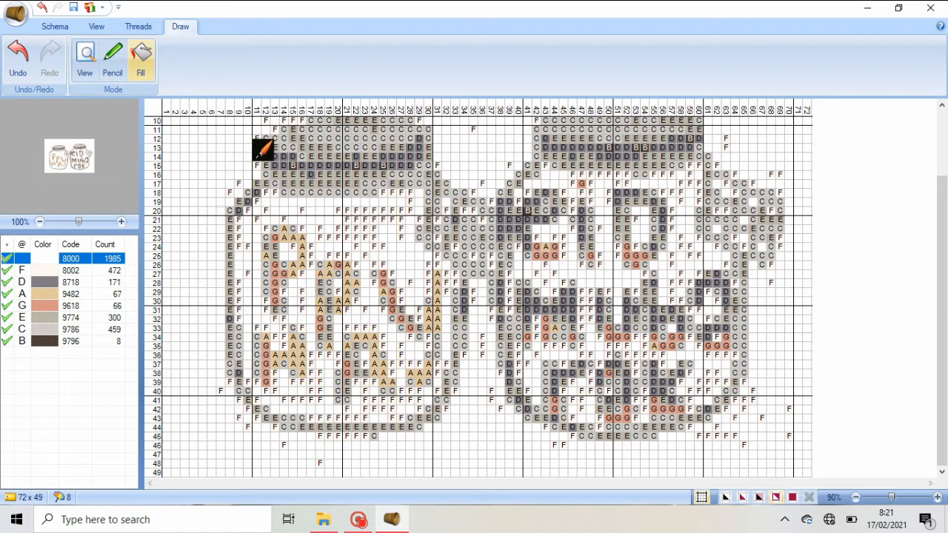
click(237, 184)
click(231, 191)
click(221, 391)
click(238, 418)
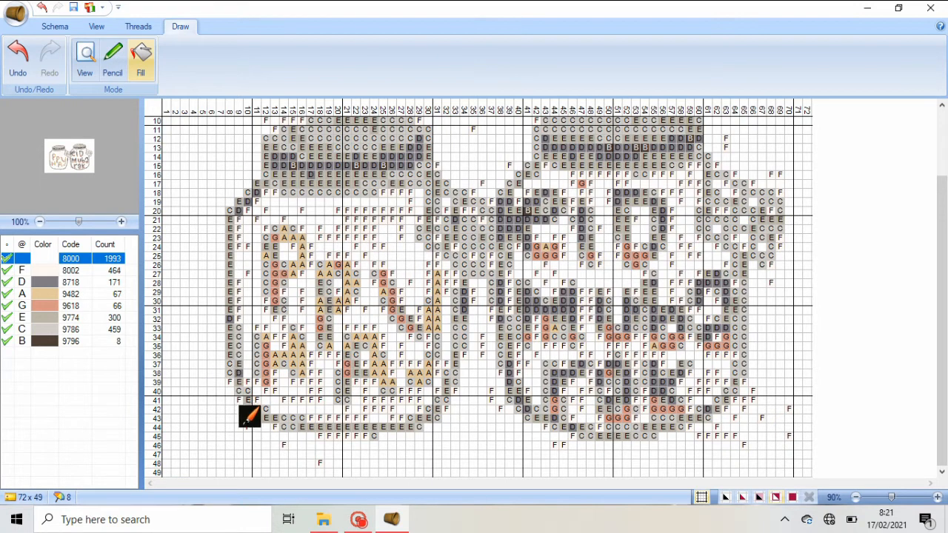
click(284, 444)
click(320, 463)
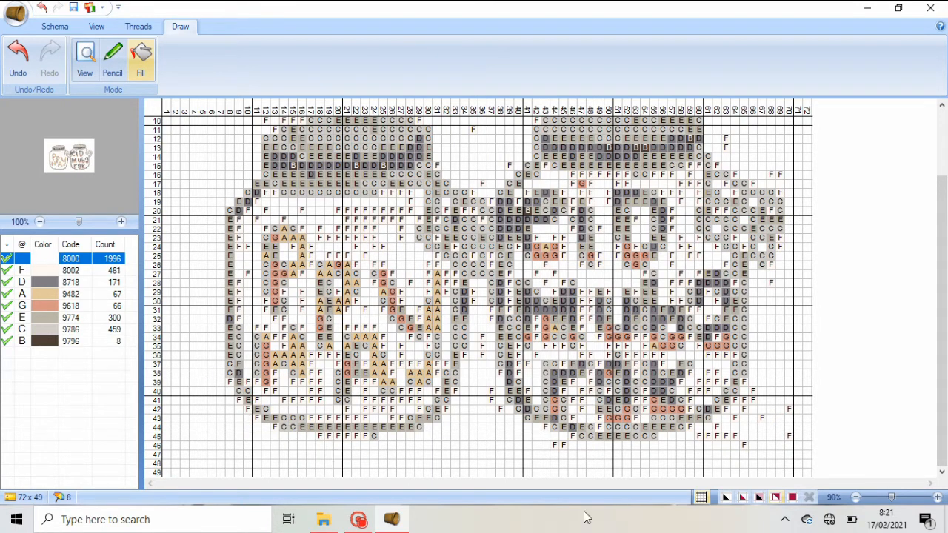
Step: Clear the stray F stitches outside the right jar's lower right corner and lower right side
click(734, 418)
click(744, 403)
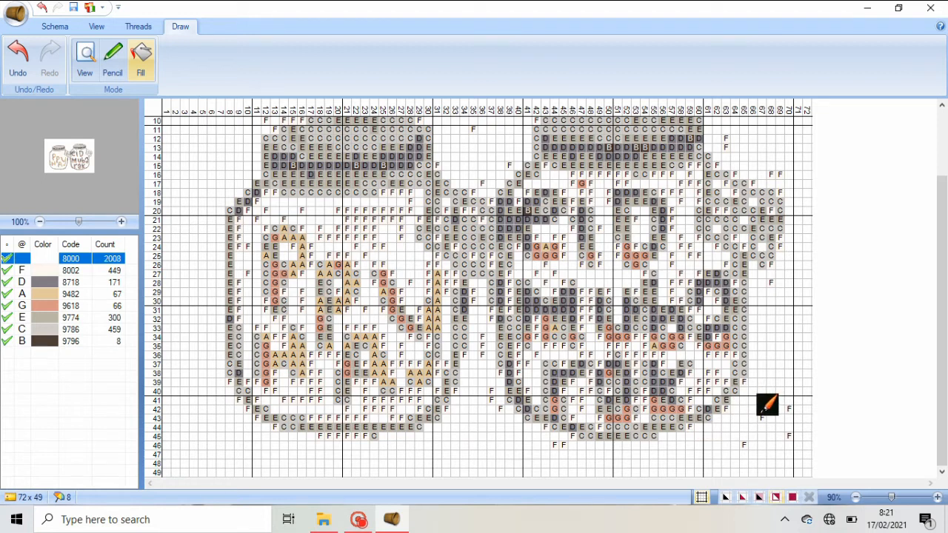
click(761, 416)
click(789, 410)
click(788, 436)
click(744, 444)
click(770, 282)
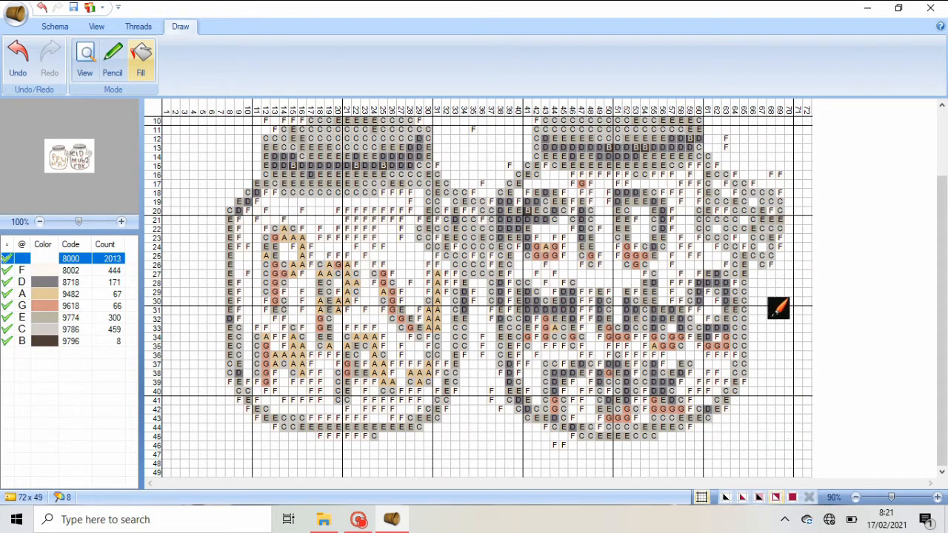
Step: Clear the stray F stitches in the gap between the jar bodies and directly under both jar bases
click(485, 343)
click(476, 294)
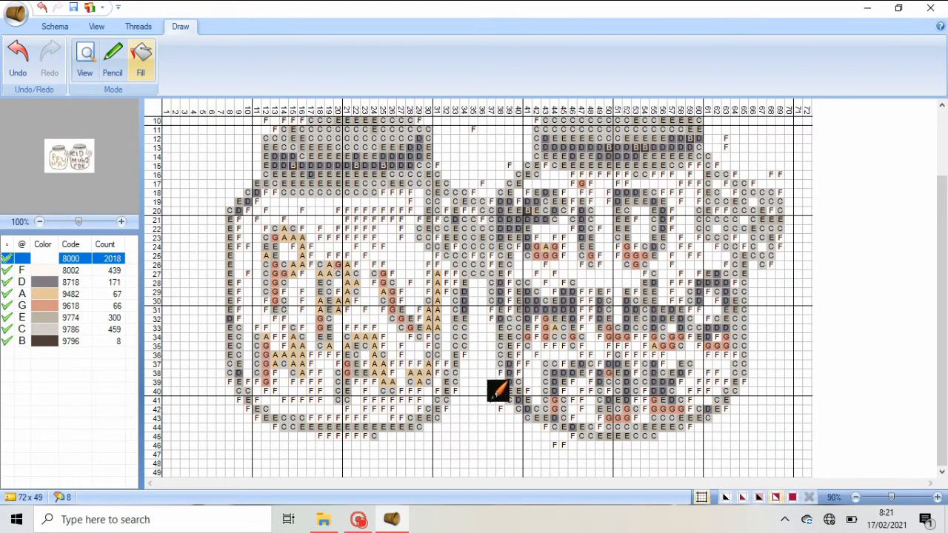
click(492, 397)
click(500, 407)
click(555, 444)
click(352, 434)
Step: Clear the remaining F stitches between the jar necks, beside the right lid's top and above the right jar's tag
drag(942, 417, 942, 358)
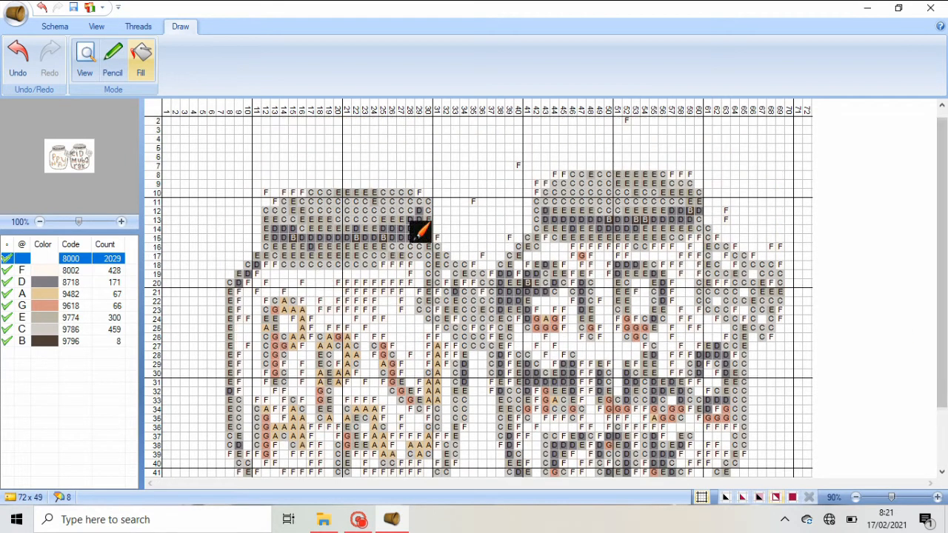
click(482, 256)
click(518, 166)
click(779, 256)
drag(942, 185, 945, 242)
click(771, 257)
Step: Outline the left jar's sides, lower corners and base with the Pencil in dark brown thread 9796 (symbol B)
click(55, 341)
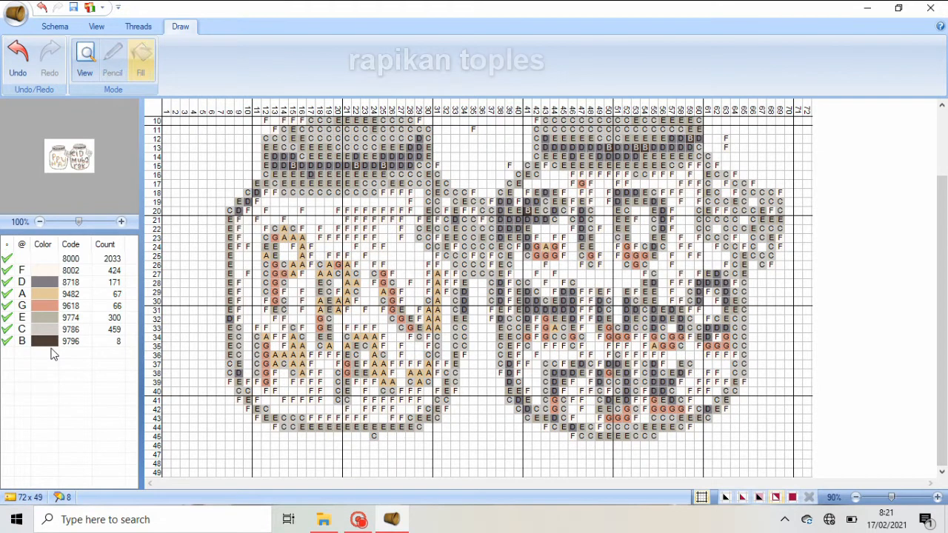
click(107, 70)
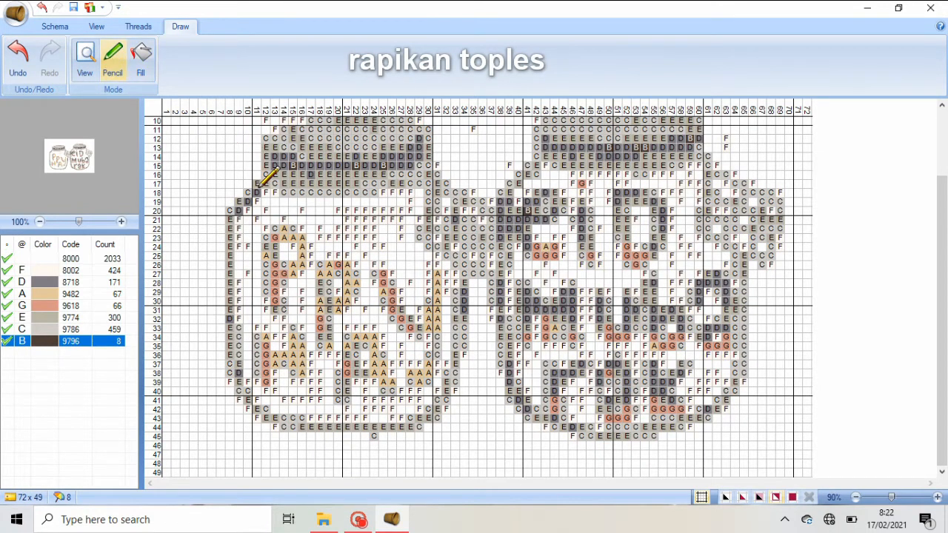
mouse_move(229, 210)
mouse_down()
mouse_move(233, 380)
mouse_move(239, 362)
mouse_move(250, 369)
mouse_move(227, 391)
mouse_move(271, 428)
mouse_move(266, 422)
mouse_move(293, 424)
mouse_move(284, 438)
mouse_move(404, 438)
mouse_move(407, 428)
mouse_move(407, 437)
mouse_move(442, 416)
mouse_up()
mouse_move(458, 299)
mouse_down()
mouse_move(461, 286)
mouse_move(461, 392)
mouse_up()
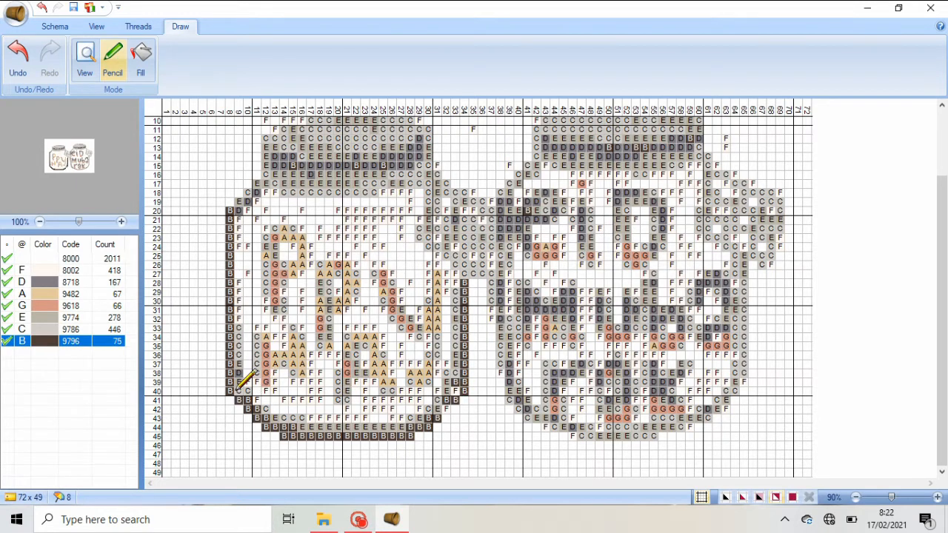
drag(462, 391, 446, 404)
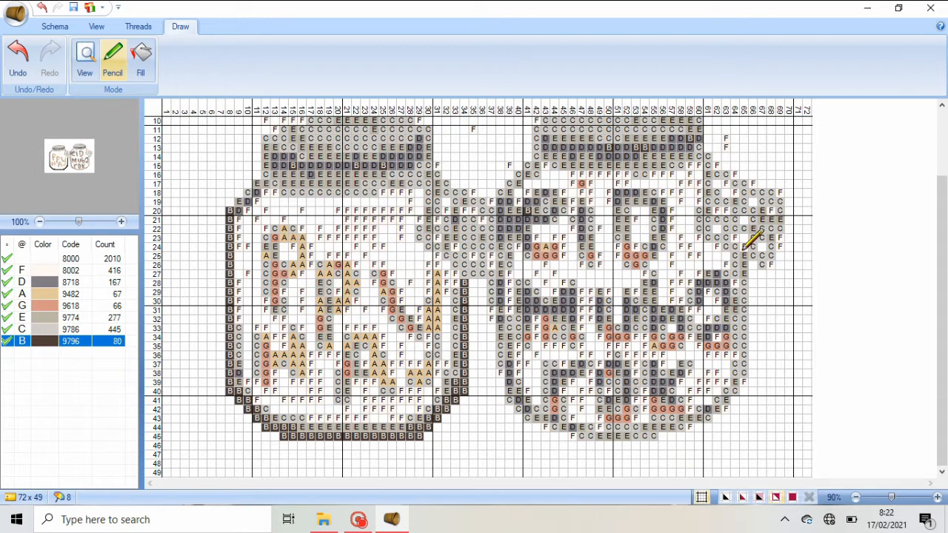
Step: Outline the right jar's sides, left shoulder, lower corners and base with dark brown thread 9796
mouse_move(743, 265)
mouse_down()
mouse_move(744, 391)
mouse_move(742, 401)
mouse_move(734, 391)
mouse_move(718, 422)
mouse_move(707, 416)
mouse_move(705, 440)
mouse_move(698, 429)
mouse_move(678, 439)
mouse_move(571, 435)
mouse_move(521, 419)
mouse_up()
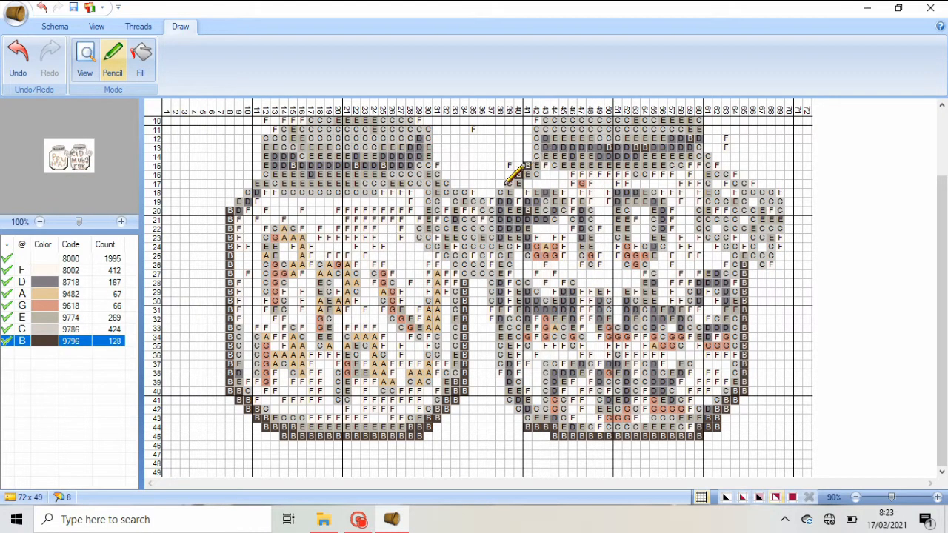
drag(504, 190, 503, 381)
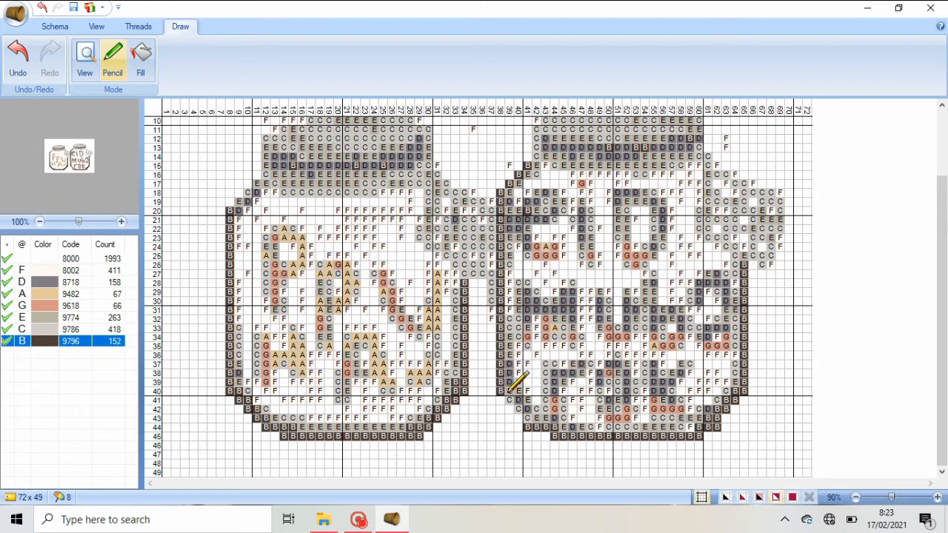
drag(525, 398, 526, 407)
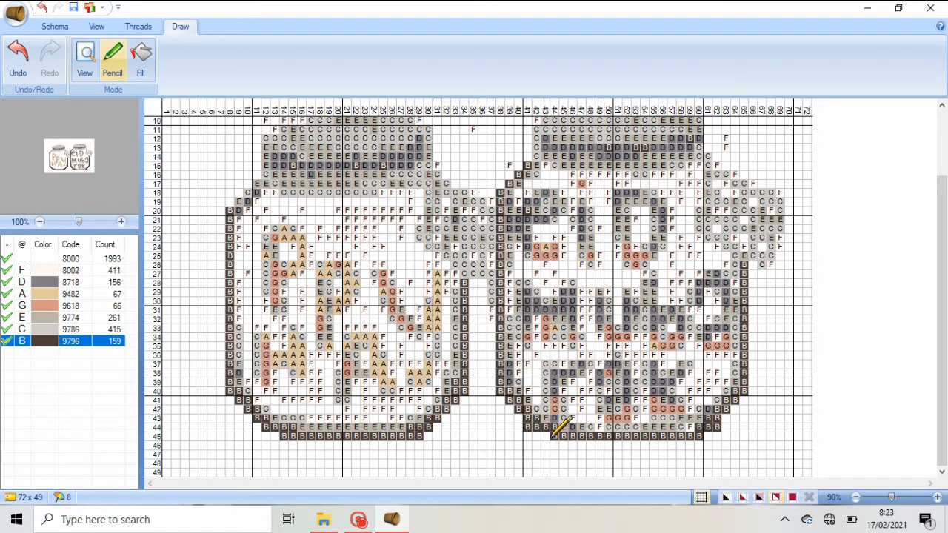
scroll(281, 170, up, 1)
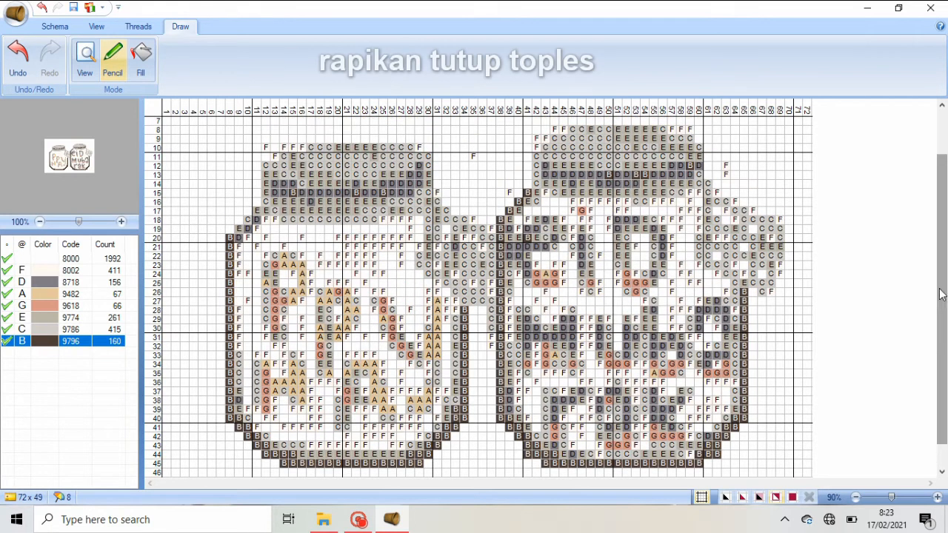
Step: Paint two-row dark brown 9796 bands across both jar lids and complete the left jar's upper-left shoulder outline
drag(265, 183, 429, 183)
drag(265, 191, 429, 192)
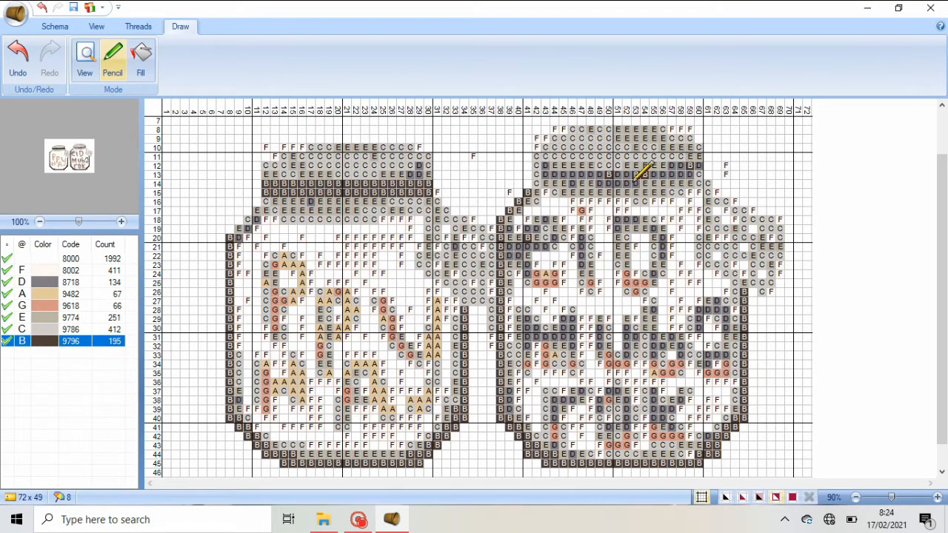
click(238, 229)
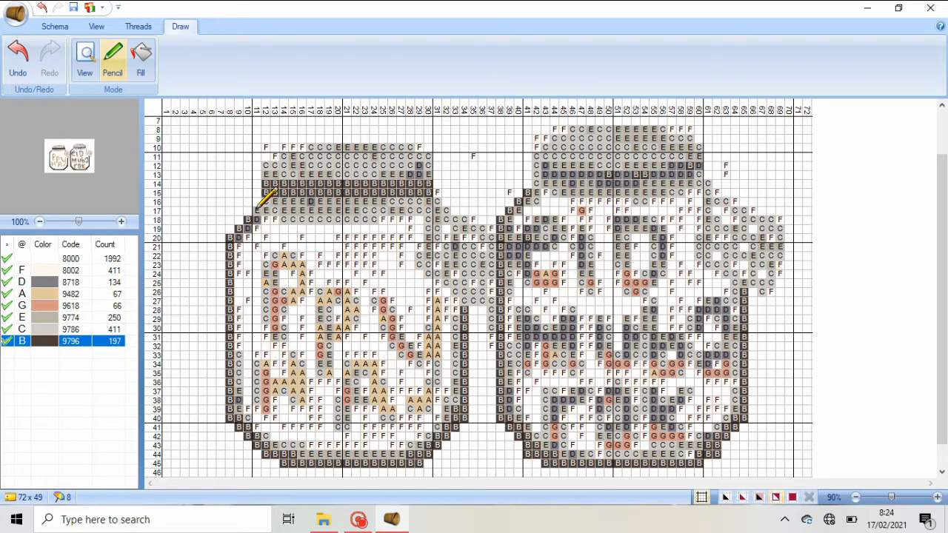
mouse_move(535, 164)
mouse_down()
mouse_move(697, 165)
mouse_move(542, 176)
mouse_move(700, 172)
mouse_up()
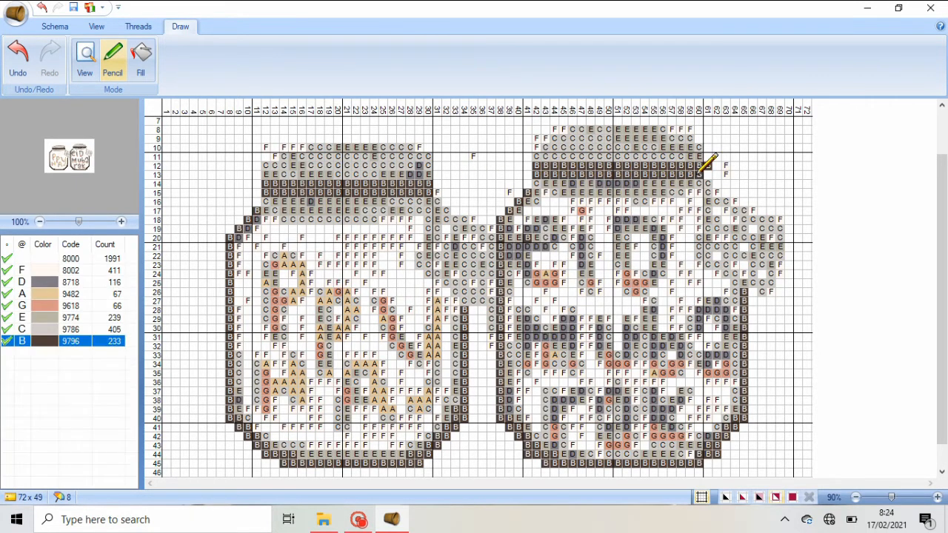
Step: Fill both lids above their dark brown bands with grey-beige thread 9774 (symbol E)
click(43, 330)
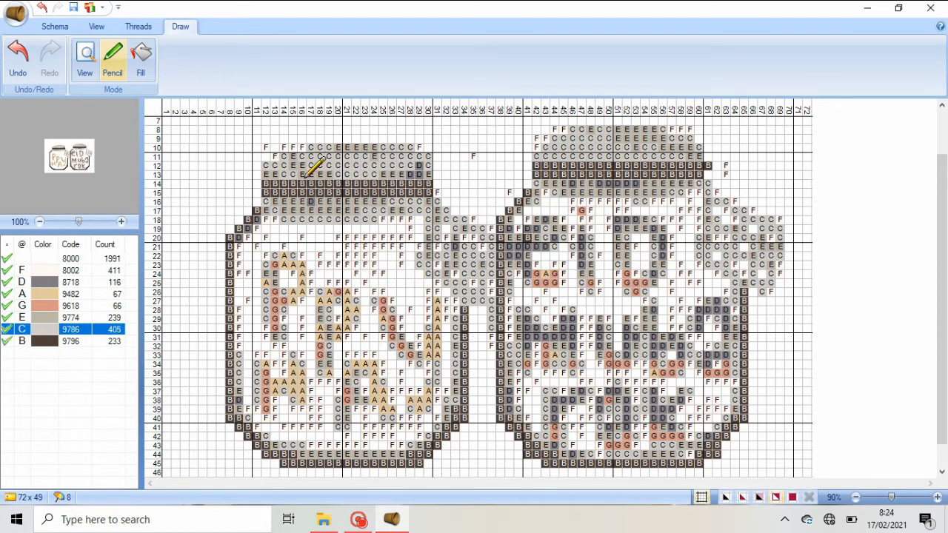
click(62, 317)
mouse_move(278, 178)
mouse_down()
mouse_move(425, 159)
mouse_move(428, 168)
mouse_move(357, 173)
mouse_move(272, 161)
mouse_move(421, 153)
mouse_move(308, 145)
mouse_up()
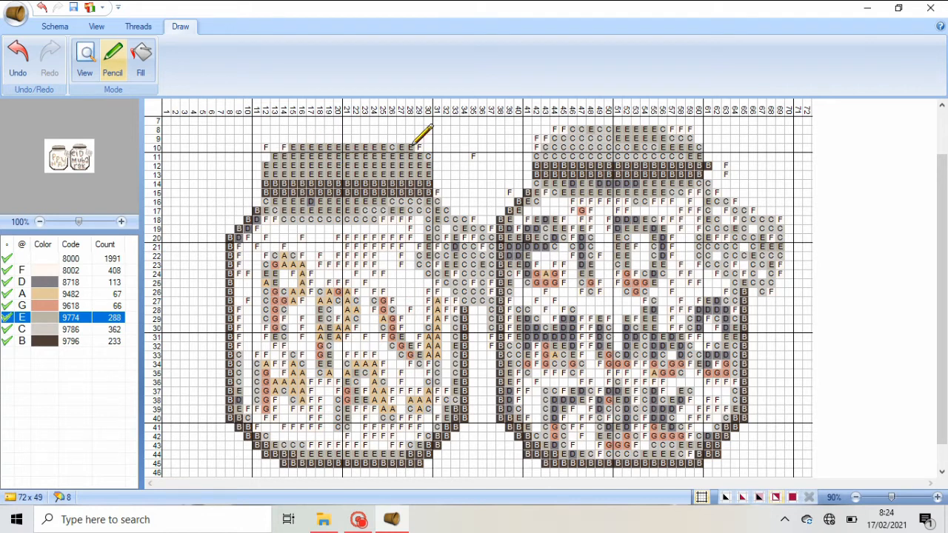
mouse_move(538, 150)
mouse_down()
mouse_move(701, 148)
mouse_move(549, 156)
mouse_move(549, 139)
mouse_move(609, 135)
mouse_up()
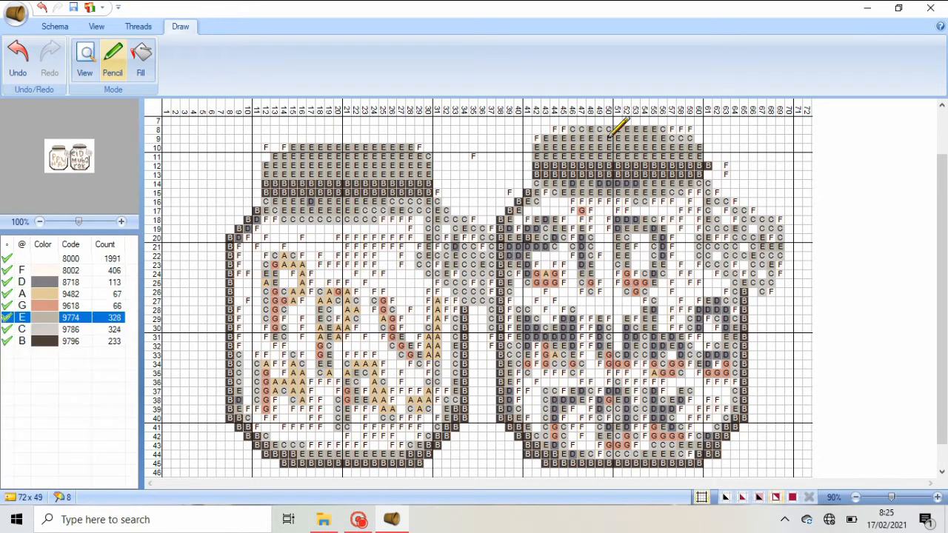
drag(676, 135, 562, 129)
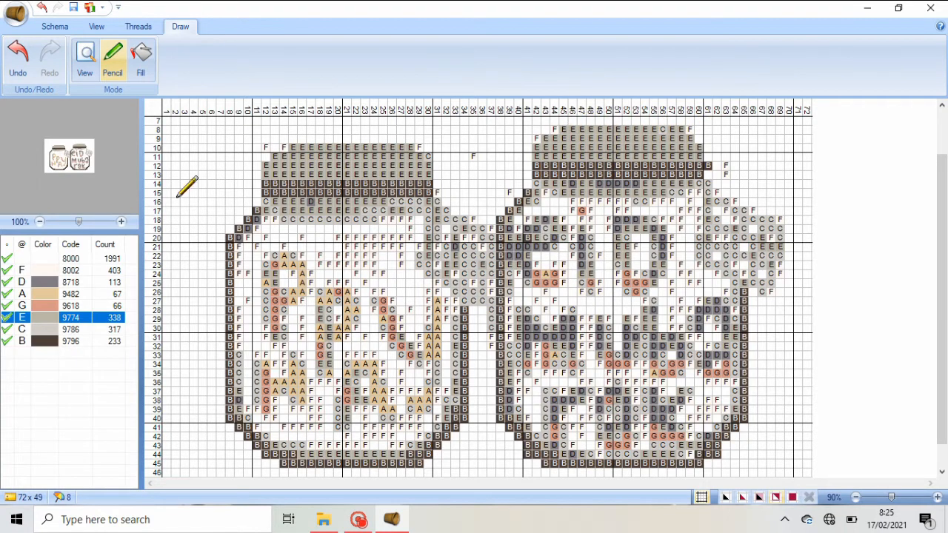
Step: Clear the stray stitches around both lids' upper corners, sides and necks with blank thread 8000
click(70, 258)
drag(293, 147, 263, 146)
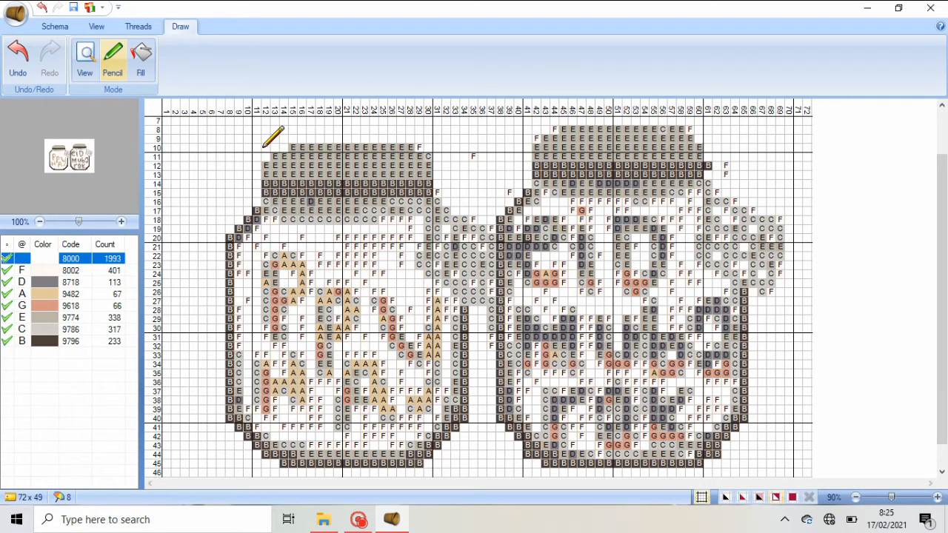
click(431, 154)
click(539, 138)
mouse_move(693, 130)
mouse_down()
mouse_move(748, 165)
mouse_move(729, 175)
mouse_up()
click(708, 165)
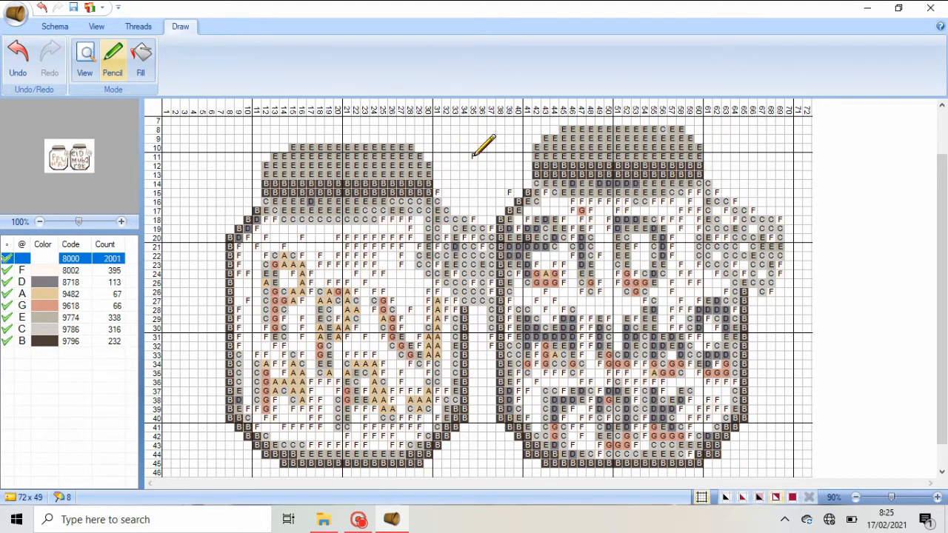
click(509, 192)
click(437, 191)
Step: Even out the lids' top edges and fill the two rows beneath each dark band with thread 9774 (E)
click(33, 318)
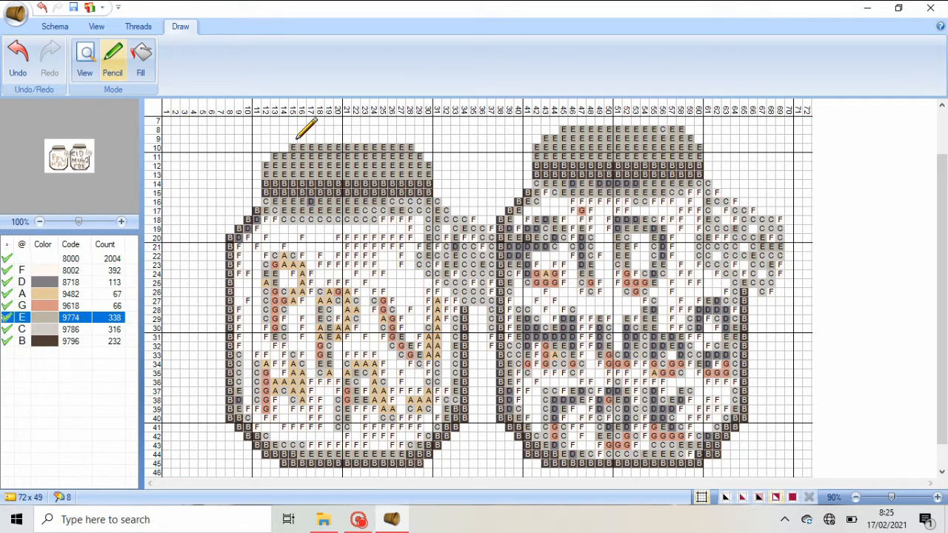
click(283, 147)
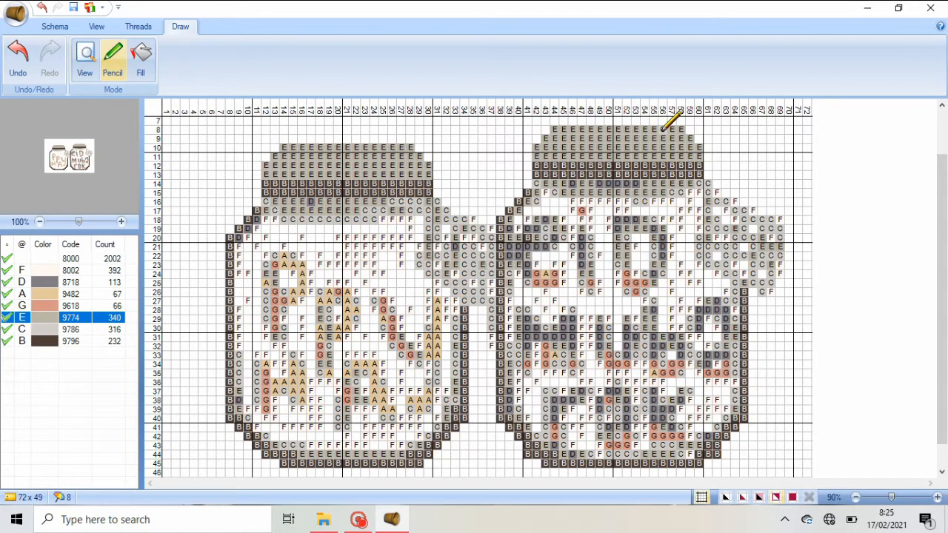
drag(266, 198, 425, 198)
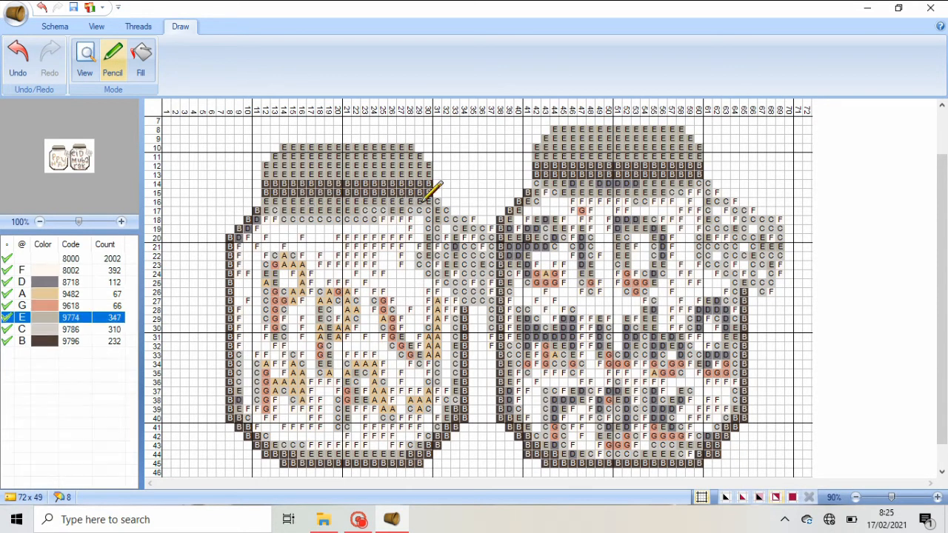
drag(265, 211, 428, 205)
mouse_move(534, 183)
mouse_down()
mouse_move(702, 182)
mouse_move(537, 194)
mouse_move(567, 193)
mouse_up()
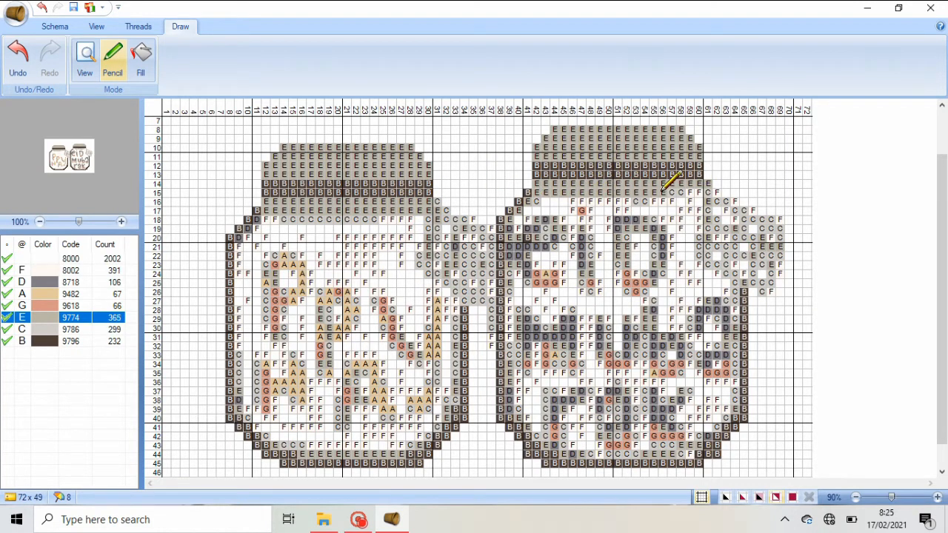
drag(662, 190, 705, 188)
Step: Clear the stitches lining the inside of the left jar's side walls and base with blank thread 8000, keeping the dark outline
scroll(705, 170, down, 1)
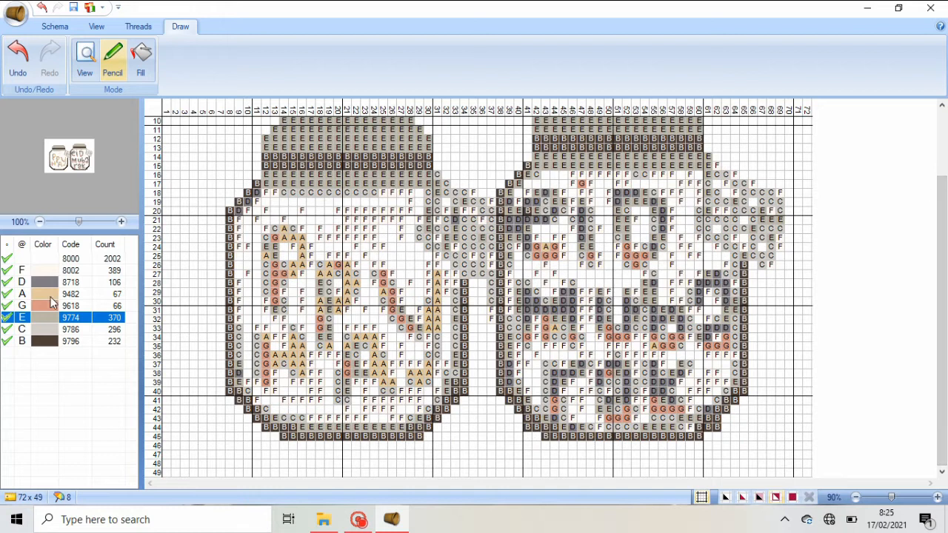
click(51, 296)
click(29, 260)
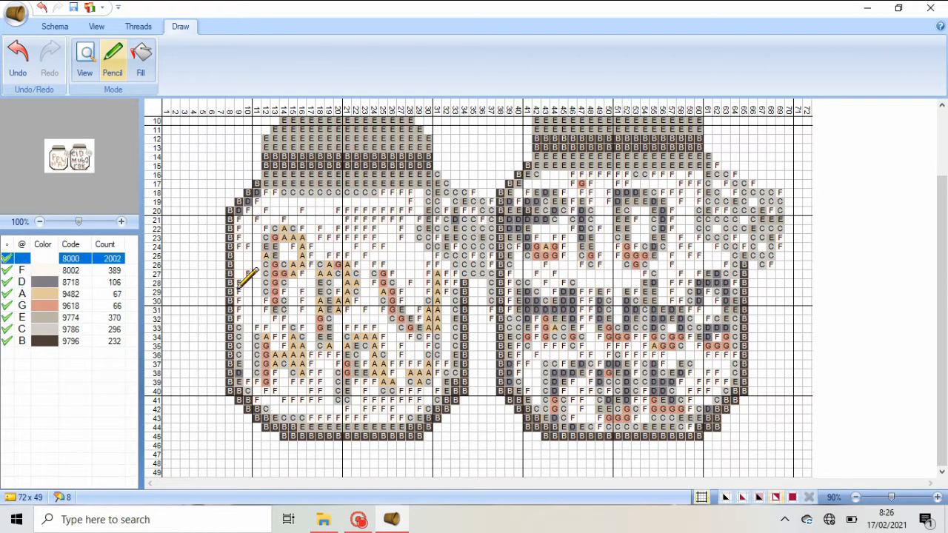
drag(239, 285, 239, 310)
drag(231, 318, 232, 330)
click(41, 8)
click(239, 382)
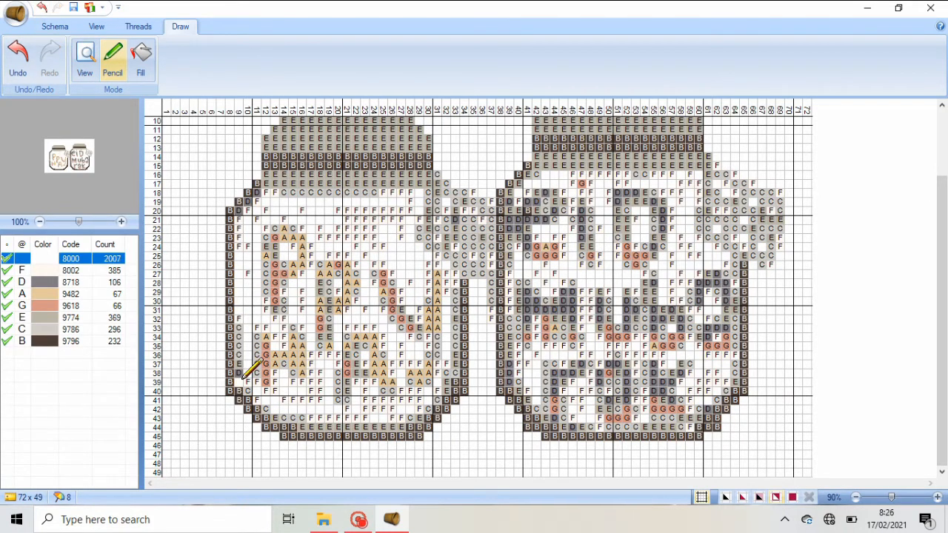
drag(239, 374, 239, 318)
mouse_move(256, 400)
mouse_down()
mouse_move(408, 425)
mouse_move(335, 427)
mouse_move(312, 427)
mouse_move(430, 406)
mouse_up()
mouse_move(456, 283)
mouse_down()
mouse_move(455, 371)
mouse_move(436, 385)
mouse_up()
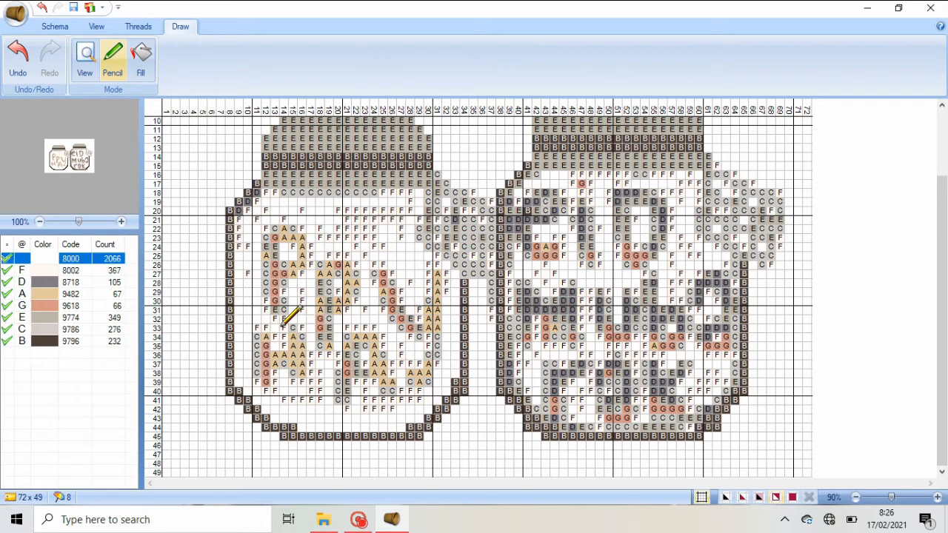
Step: Clear the stray stitches around the lower-left letter H and beneath the left jar's lid and shoulder
drag(282, 322, 265, 331)
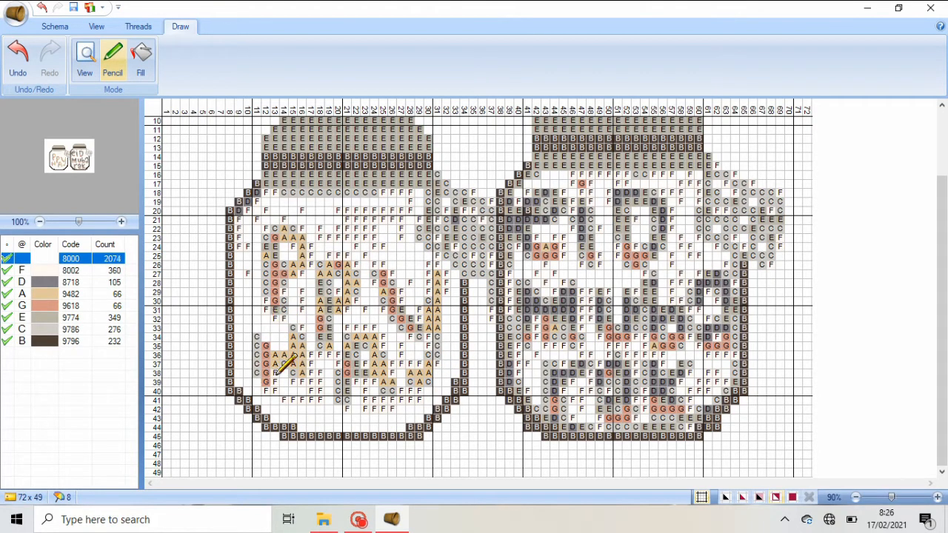
mouse_move(276, 374)
mouse_down()
mouse_move(300, 403)
mouse_move(293, 383)
mouse_move(322, 368)
mouse_up()
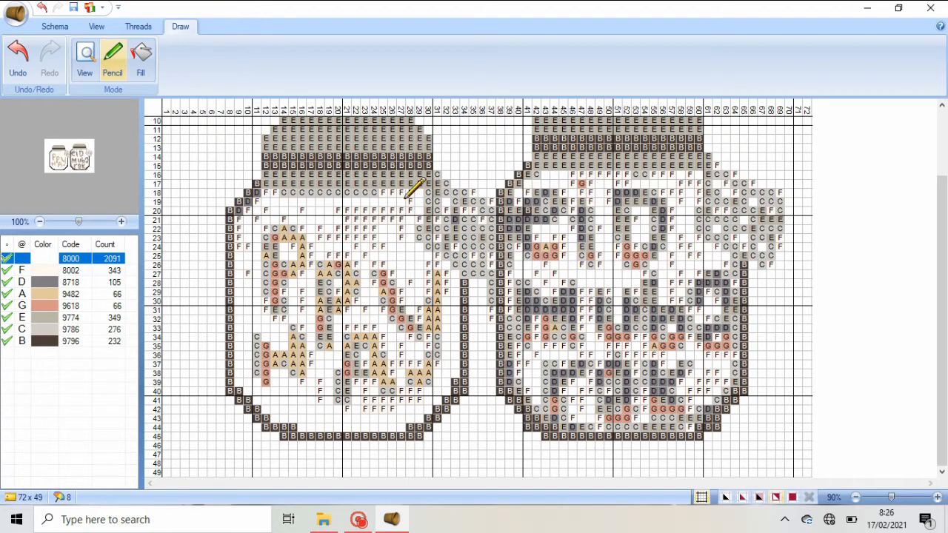
mouse_move(406, 198)
mouse_down()
mouse_move(263, 192)
mouse_move(237, 210)
mouse_move(243, 283)
mouse_up()
mouse_move(346, 209)
mouse_down()
mouse_move(384, 219)
mouse_move(302, 208)
mouse_up()
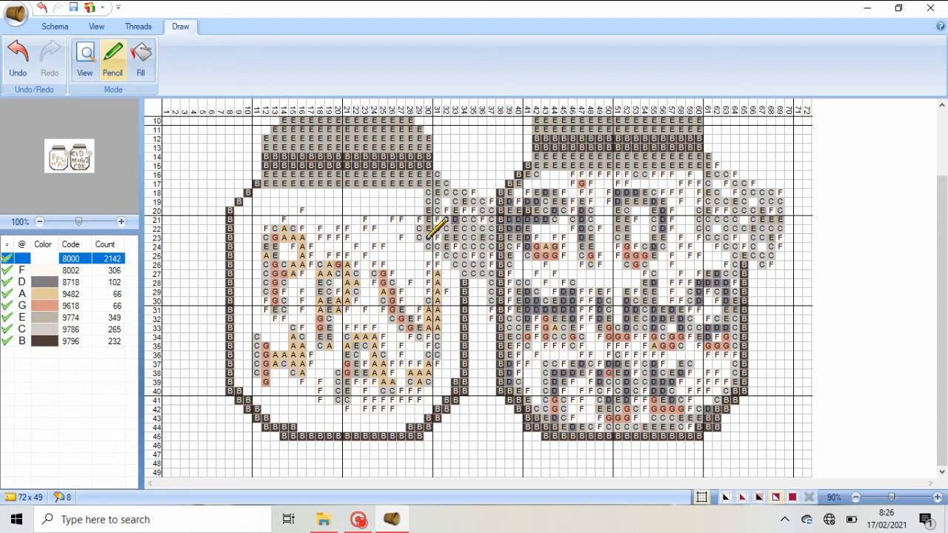
Step: Redraw the left stem and left half of the crossbar of the H with thread 9482 (A)
click(52, 299)
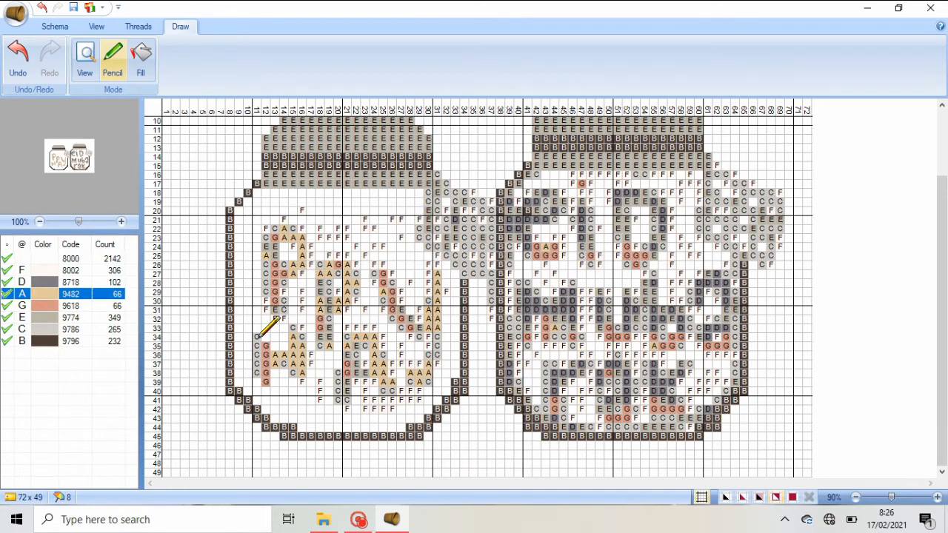
mouse_move(256, 336)
mouse_down()
mouse_move(256, 382)
mouse_move(273, 382)
mouse_move(263, 338)
mouse_move(288, 347)
mouse_up()
click(83, 259)
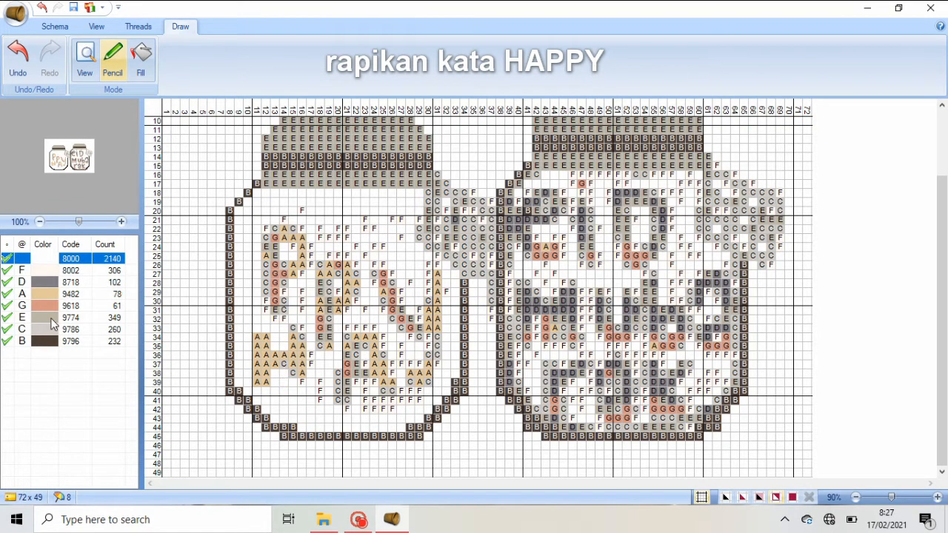
Step: Replace thread 8002 (symbol F) with Anchor Tapisserie 9402 Oak Brown
click(59, 271)
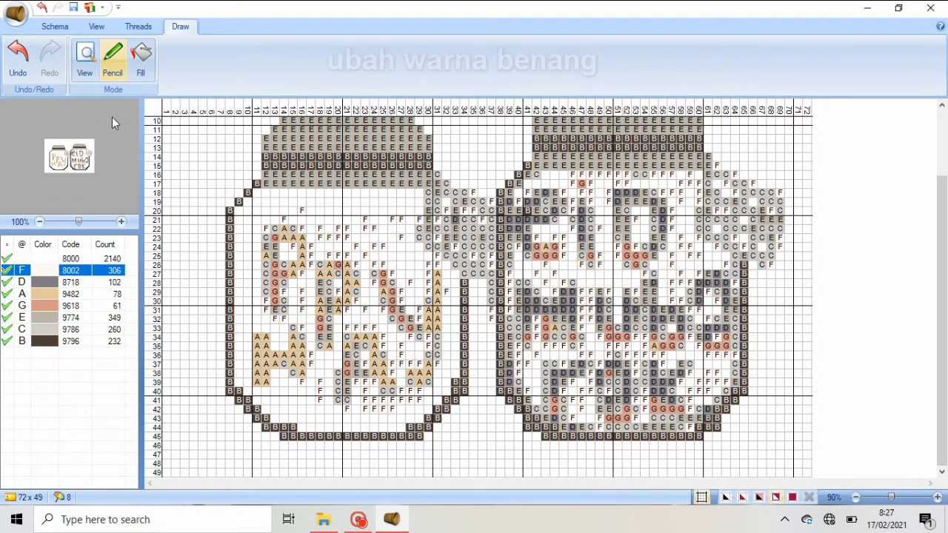
click(139, 26)
click(314, 59)
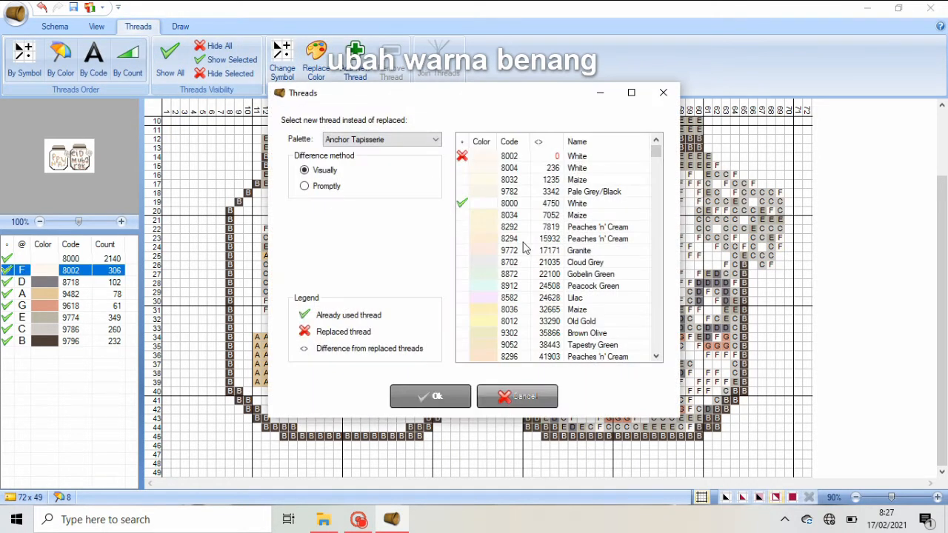
click(656, 164)
drag(656, 164, 656, 171)
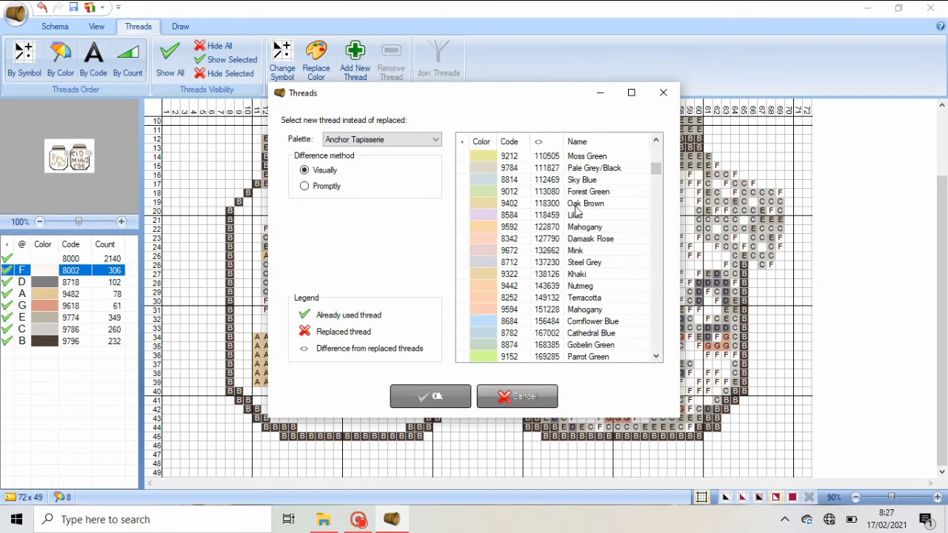
click(578, 202)
click(444, 396)
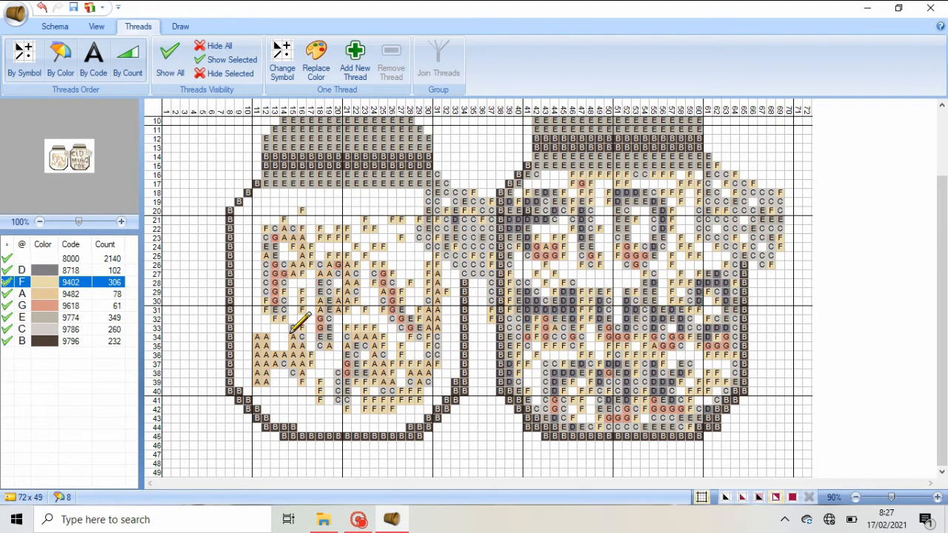
Step: Redraw the right half of the H with thread 9402 (F) and clear the stray stitch above it
mouse_move(301, 379)
mouse_down()
mouse_move(294, 336)
mouse_move(284, 364)
mouse_up()
click(80, 259)
click(301, 327)
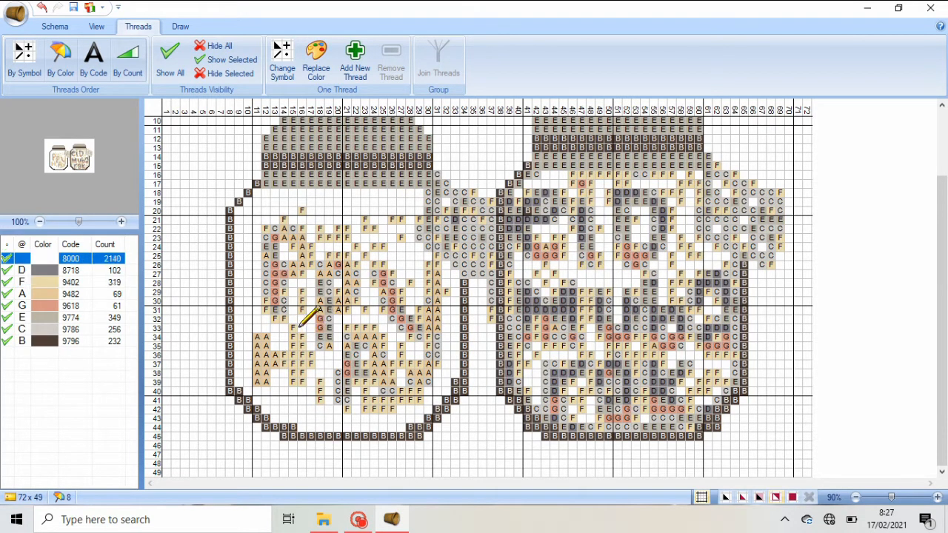
Step: Replace thread 9482 (symbol A) with Anchor Tapisserie 9324 Khaki
click(56, 296)
click(316, 59)
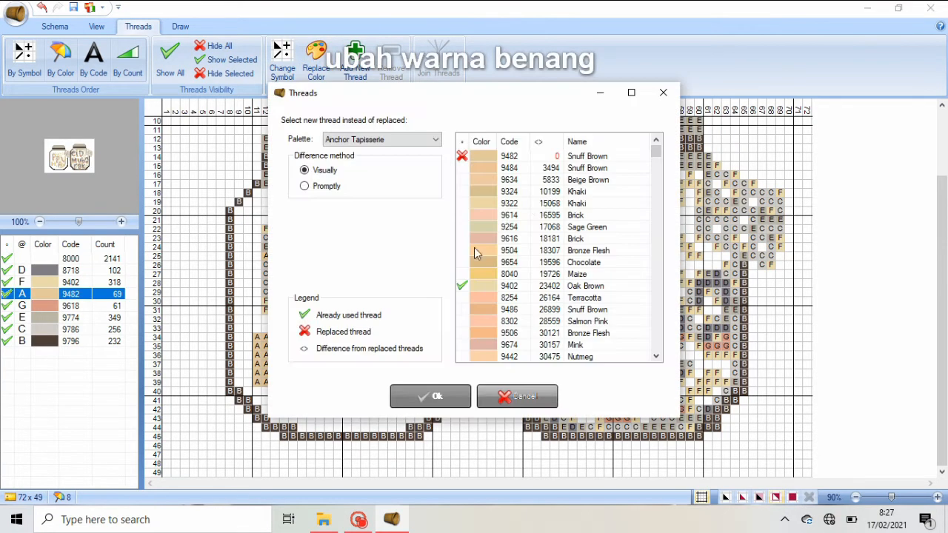
click(518, 180)
click(496, 191)
click(429, 396)
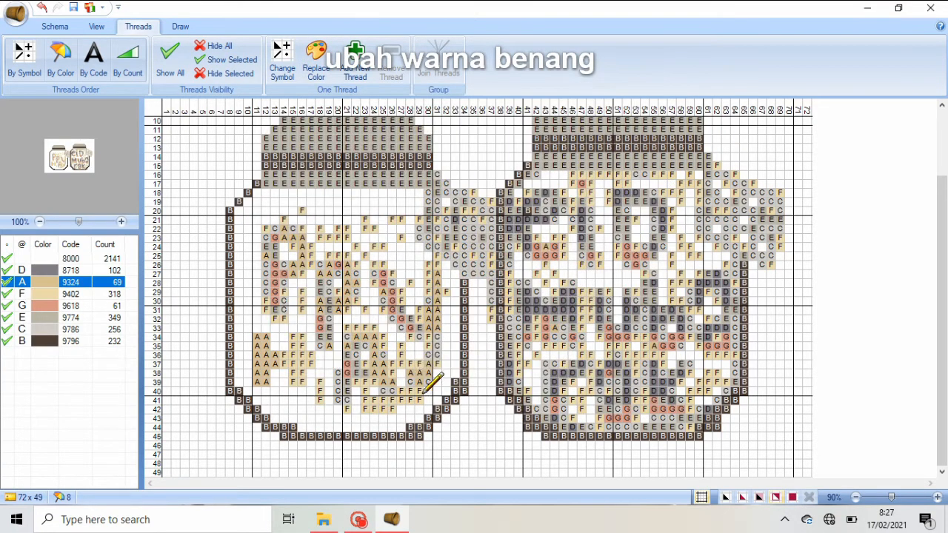
Step: Clear the stray stitches beside the H, and draw the next letter's two stems and bars with thread 9324 (A)
right_click(403, 381)
drag(309, 355, 319, 399)
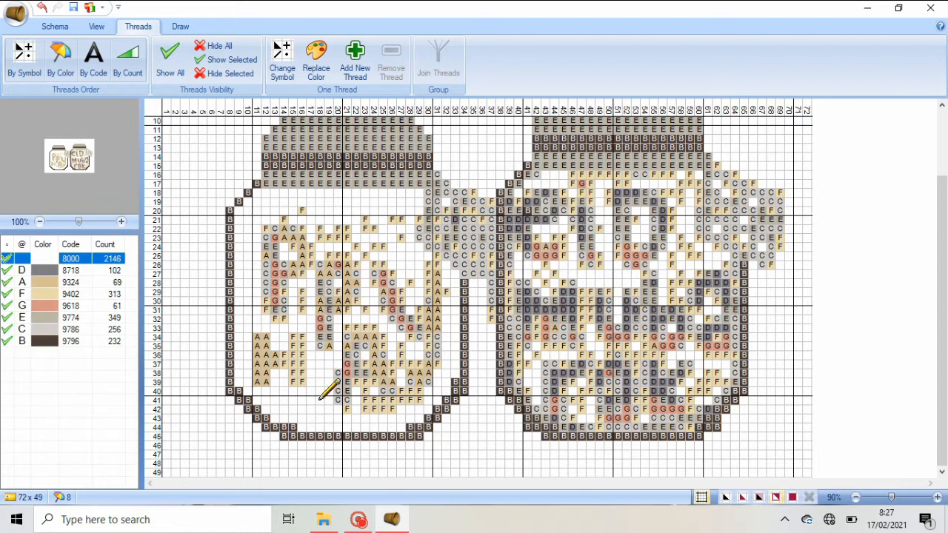
click(45, 283)
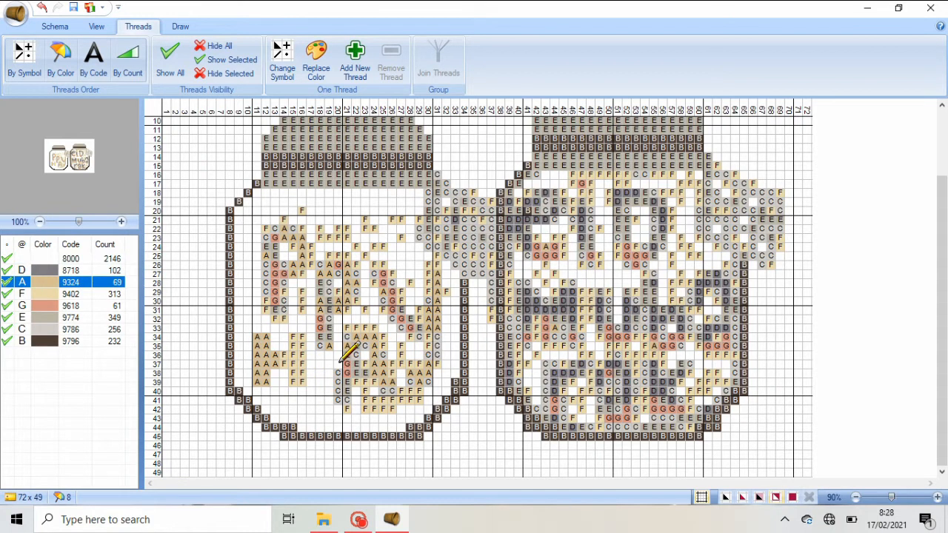
mouse_move(341, 361)
mouse_down()
mouse_move(342, 419)
mouse_move(348, 365)
mouse_move(358, 365)
mouse_up()
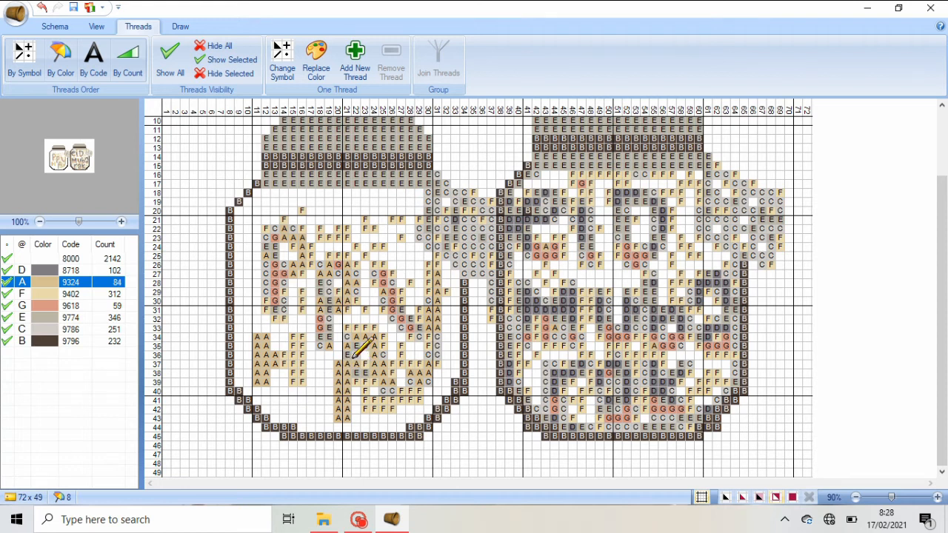
click(364, 356)
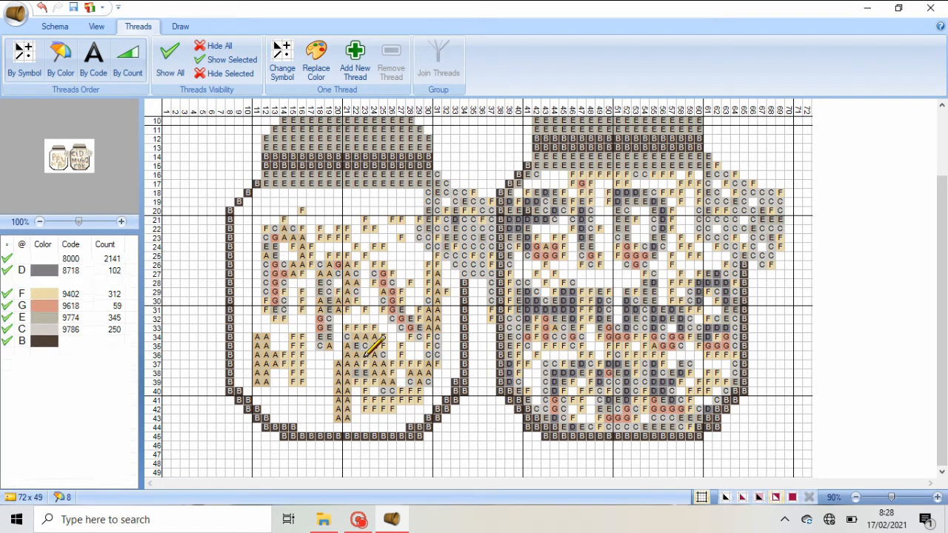
click(364, 363)
mouse_move(383, 364)
mouse_down()
mouse_move(375, 417)
mouse_move(373, 380)
mouse_up()
Step: Clear the leftover stitches around and inside the letter beside the H, and recolour its right half with thread 9402 (F)
click(82, 259)
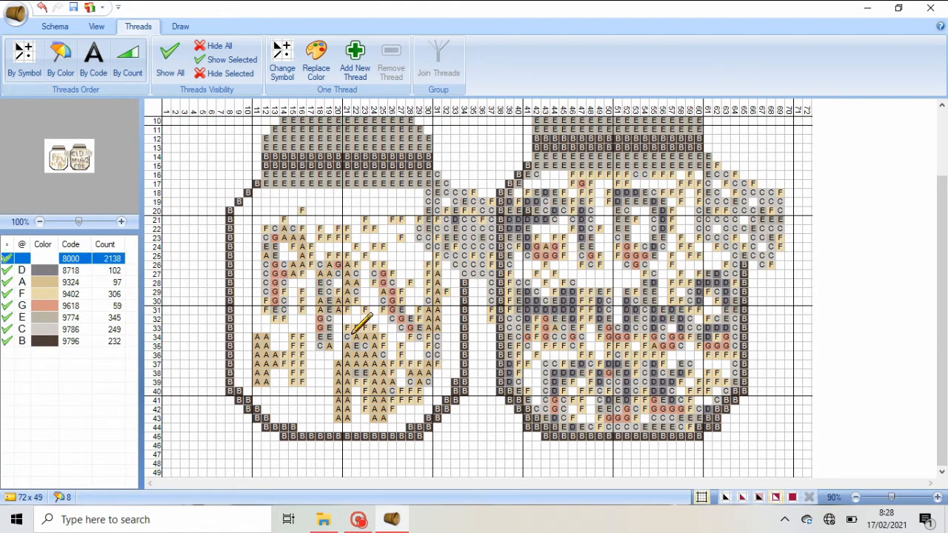
mouse_move(353, 336)
mouse_down()
mouse_move(380, 340)
mouse_move(369, 358)
mouse_move(392, 366)
mouse_move(396, 408)
mouse_move(397, 343)
mouse_move(360, 372)
mouse_move(362, 385)
mouse_move(379, 370)
mouse_move(355, 391)
mouse_move(373, 400)
mouse_move(368, 364)
mouse_move(381, 393)
mouse_move(391, 357)
mouse_up()
click(71, 282)
click(115, 297)
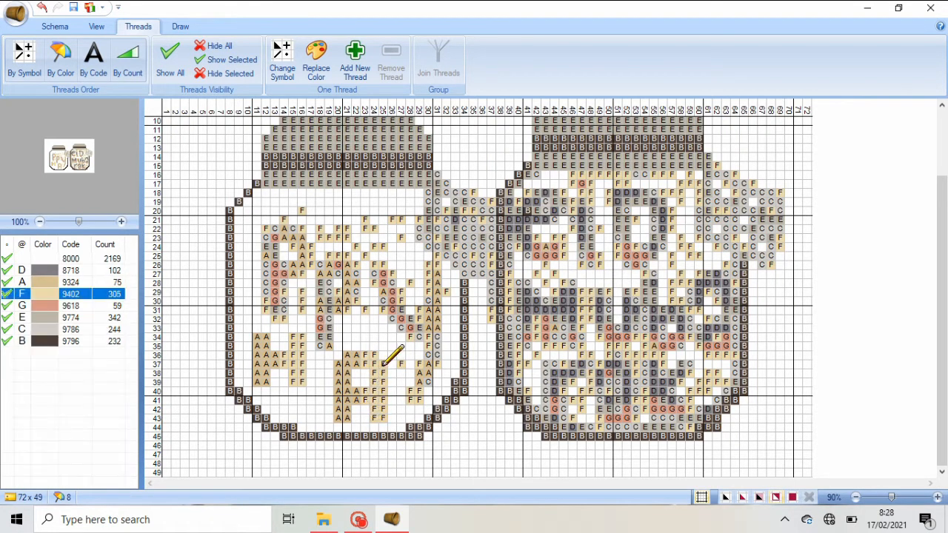
Step: Redraw the upper P in the left jar with thread 9324 (A) and clear the stray stitches around it
click(64, 283)
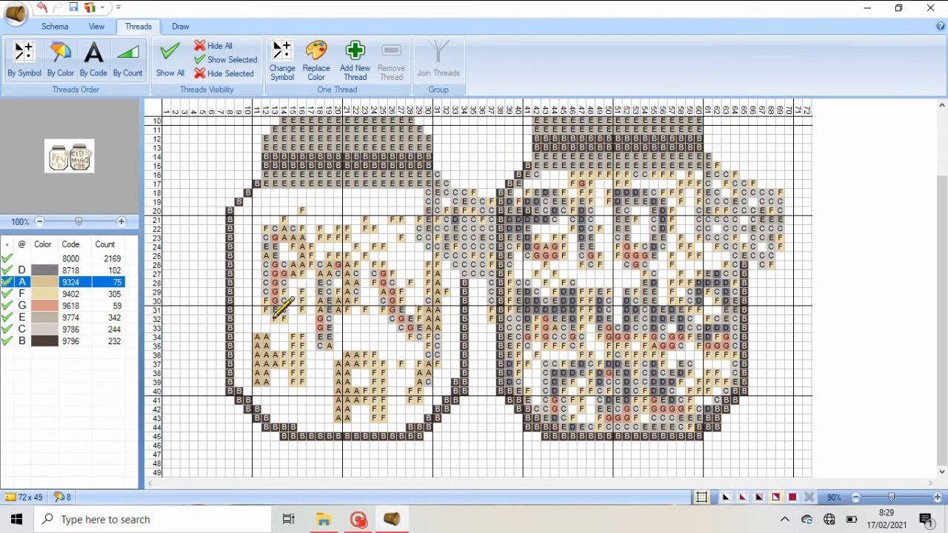
mouse_move(275, 303)
mouse_down()
mouse_move(278, 228)
mouse_move(262, 240)
mouse_move(267, 307)
mouse_move(294, 225)
mouse_move(298, 236)
mouse_move(306, 228)
mouse_move(310, 248)
mouse_move(290, 268)
mouse_up()
click(38, 259)
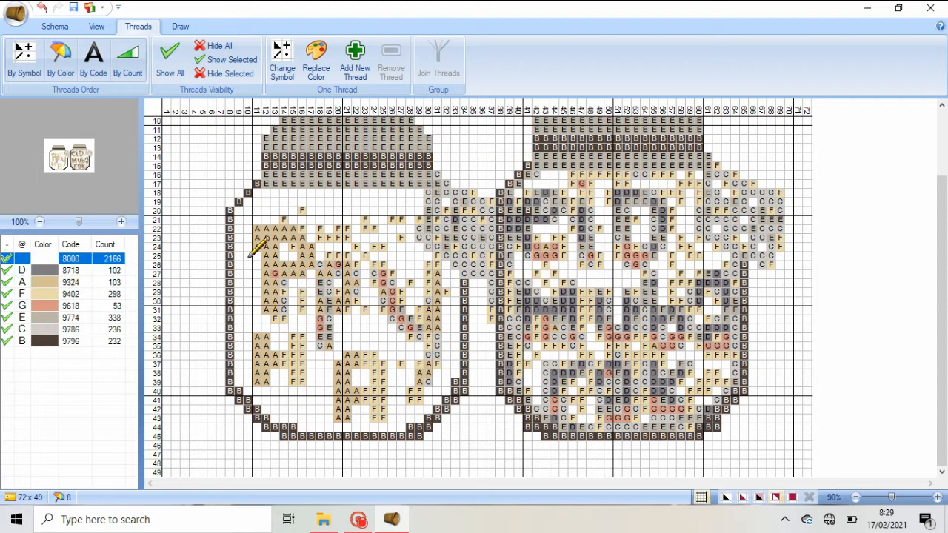
mouse_move(256, 226)
mouse_down()
mouse_move(257, 251)
mouse_move(269, 229)
mouse_move(300, 208)
mouse_move(306, 217)
mouse_move(283, 317)
mouse_move(325, 304)
mouse_move(302, 308)
mouse_move(314, 282)
mouse_up()
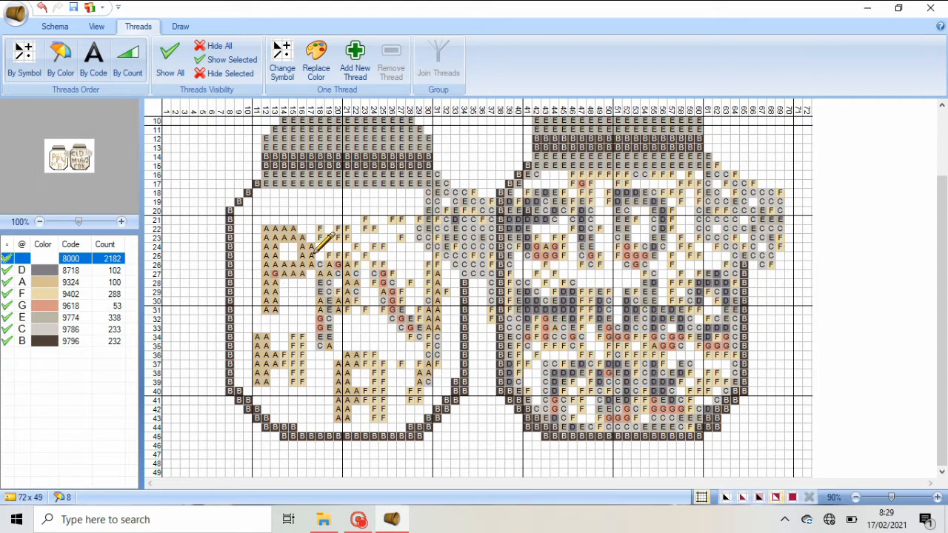
Step: Fix the odd stitch in the upper P with thread 9324 (A) and recolour its bowl with thread 9402 (F)
click(36, 283)
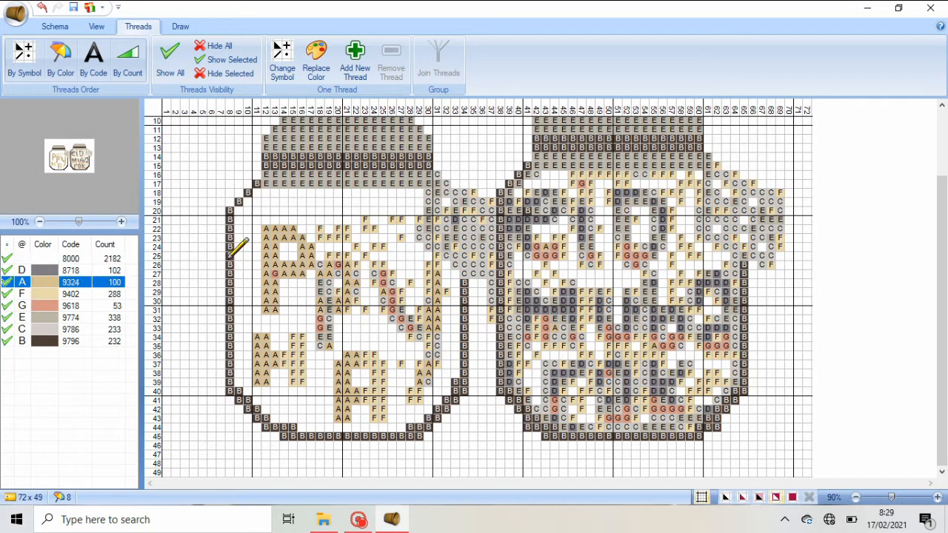
click(30, 294)
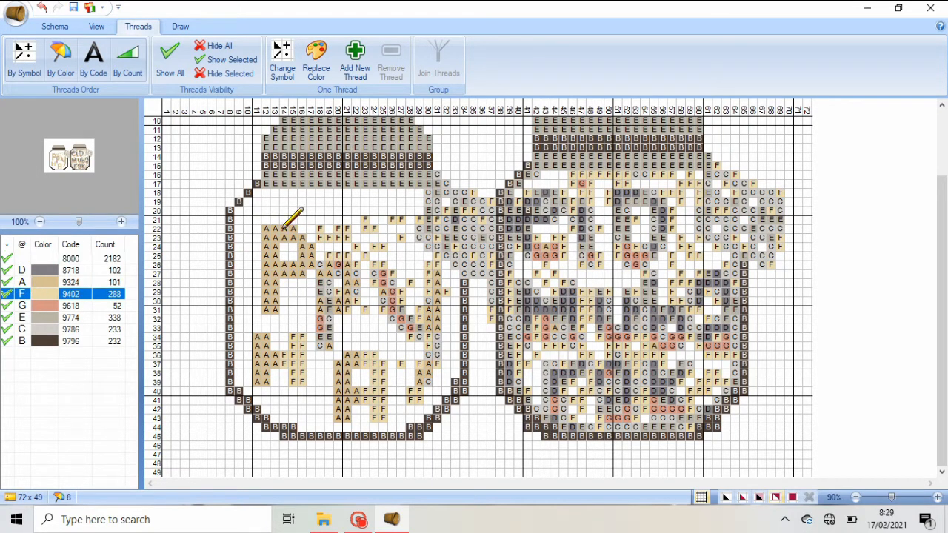
mouse_move(283, 226)
mouse_down()
mouse_move(298, 231)
mouse_move(303, 263)
mouse_move(312, 253)
mouse_move(299, 270)
mouse_move(283, 263)
mouse_up()
Step: Clear the stray stitches around the second P and redraw it with thread 9324 (A), using thread 9402 (F) for the bowl
click(81, 257)
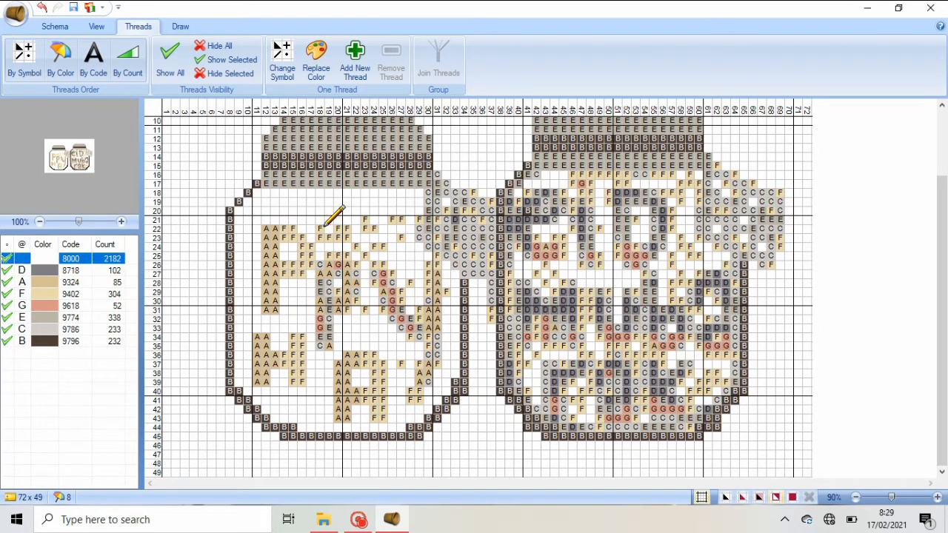
mouse_move(323, 225)
mouse_down()
mouse_move(345, 236)
mouse_move(363, 249)
mouse_move(346, 229)
mouse_move(396, 231)
mouse_move(405, 220)
mouse_move(366, 237)
mouse_move(372, 249)
mouse_move(331, 256)
mouse_move(390, 246)
mouse_move(321, 267)
mouse_move(321, 336)
mouse_move(327, 279)
mouse_move(356, 274)
mouse_move(357, 302)
mouse_move(338, 316)
mouse_move(357, 310)
mouse_move(365, 287)
mouse_move(364, 310)
mouse_move(342, 294)
mouse_up()
click(70, 282)
click(59, 259)
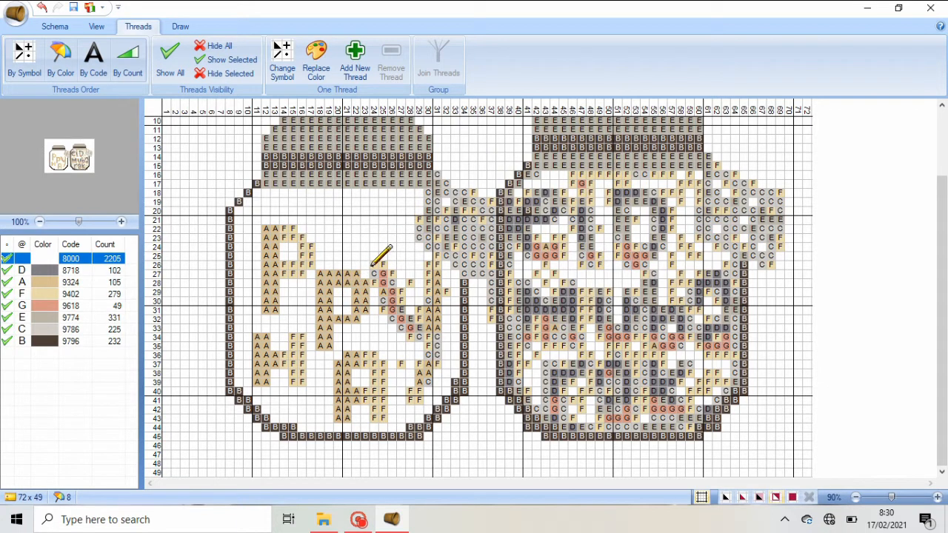
drag(373, 265, 311, 206)
click(65, 296)
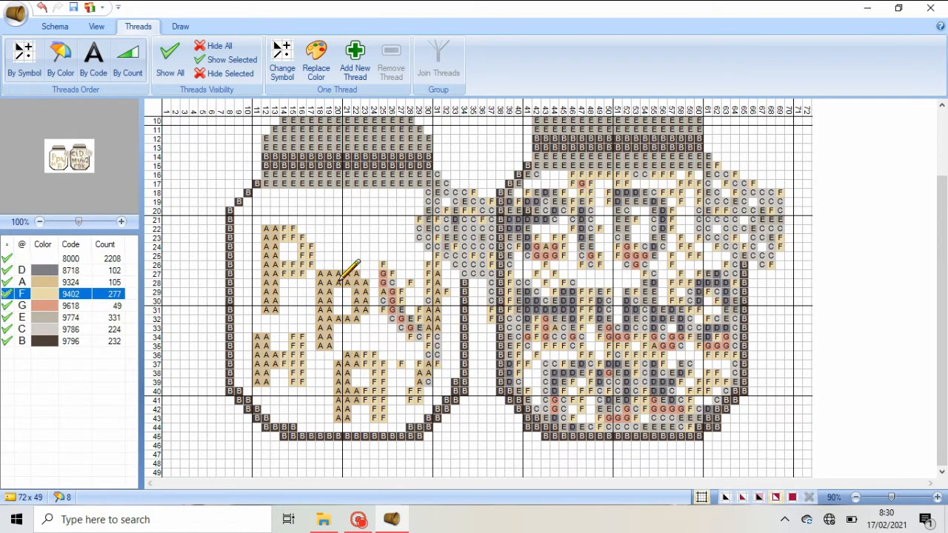
mouse_move(341, 280)
mouse_down()
mouse_move(358, 312)
mouse_move(365, 309)
mouse_move(365, 282)
mouse_move(337, 315)
mouse_move(353, 313)
mouse_move(320, 307)
mouse_up()
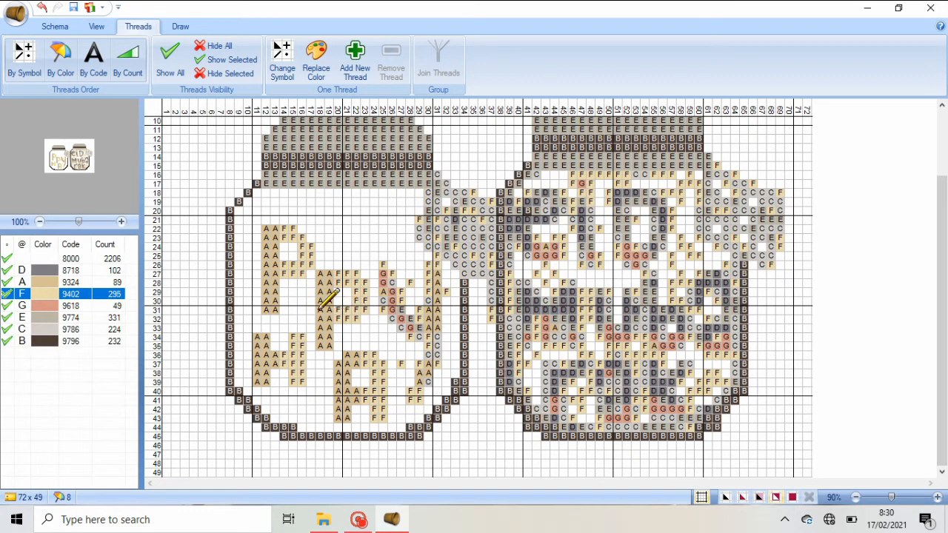
Step: Redraw the Y beside the second P with thread 9324 (A) and clear the stray stitches around it
click(32, 284)
mouse_move(385, 264)
mouse_down()
mouse_move(386, 304)
mouse_move(396, 266)
mouse_move(402, 330)
mouse_move(410, 321)
mouse_move(412, 336)
mouse_move(433, 268)
mouse_move(449, 265)
mouse_move(433, 267)
mouse_move(435, 362)
mouse_move(401, 392)
mouse_up()
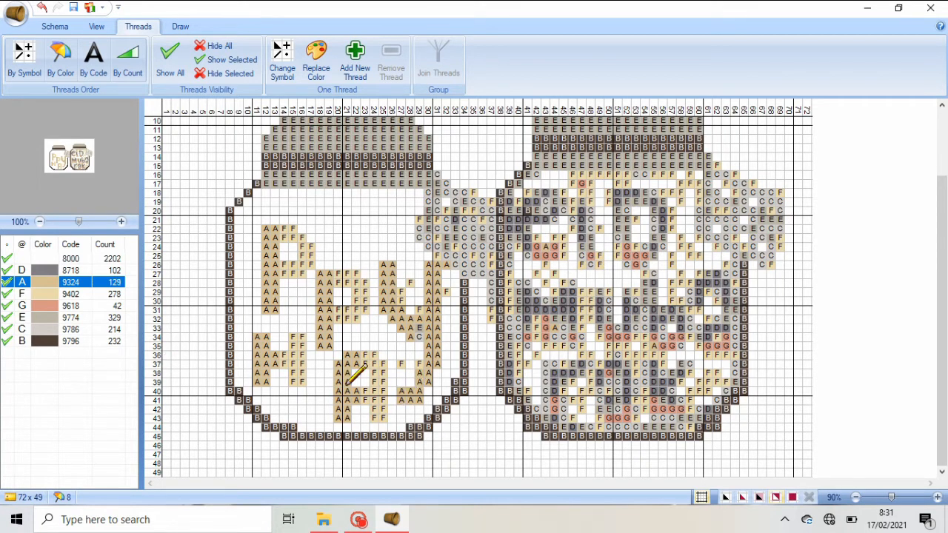
click(65, 259)
click(409, 283)
drag(402, 292, 400, 301)
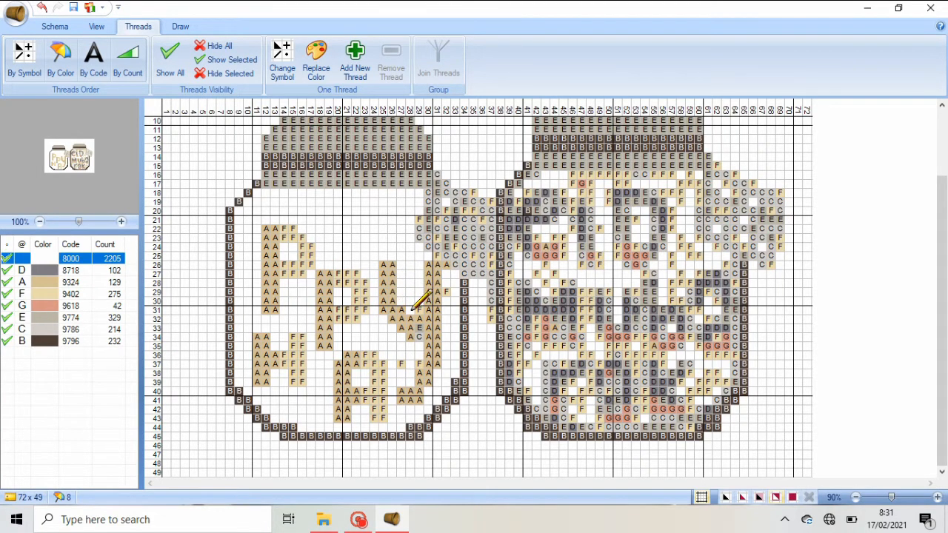
click(417, 309)
click(446, 292)
click(446, 265)
drag(419, 336, 409, 336)
click(402, 364)
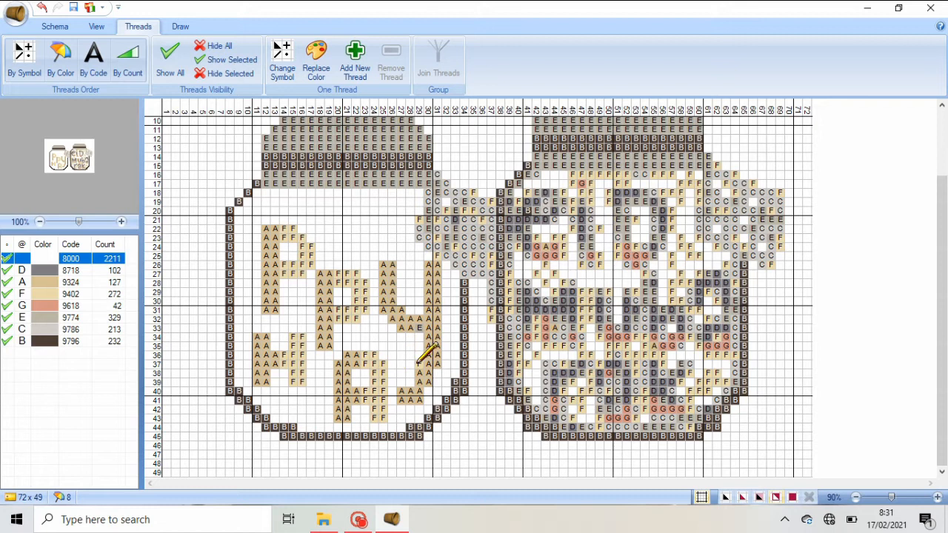
click(418, 364)
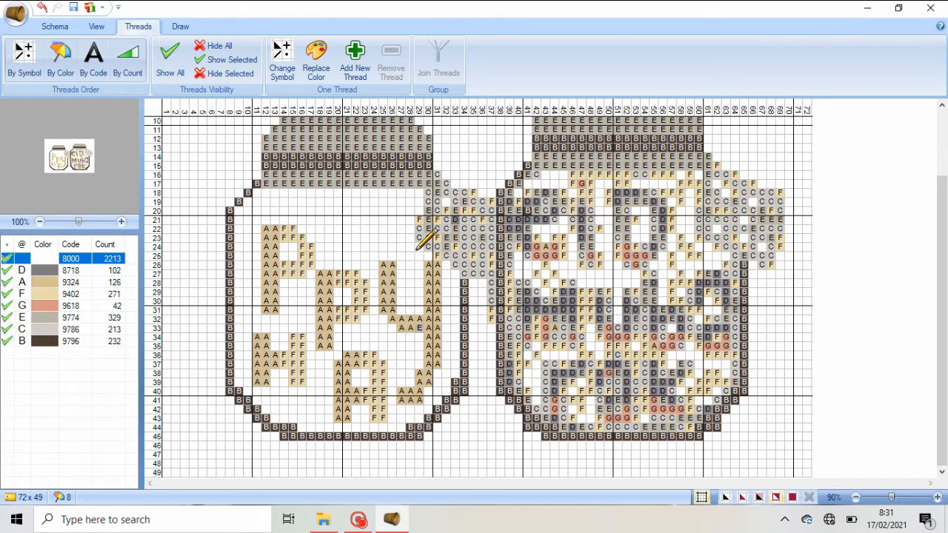
Step: Recolour the Y's right arm, crossing stroke and tail with thread 9402 (F)
click(29, 294)
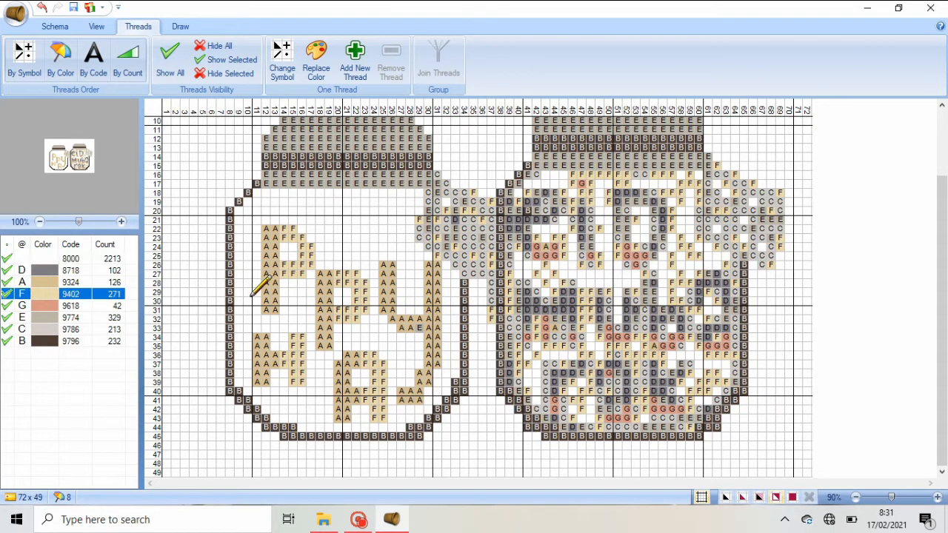
click(421, 327)
mouse_move(426, 267)
mouse_down()
mouse_move(429, 292)
mouse_move(423, 285)
mouse_move(437, 259)
mouse_move(436, 364)
mouse_move(428, 345)
mouse_move(400, 391)
mouse_up()
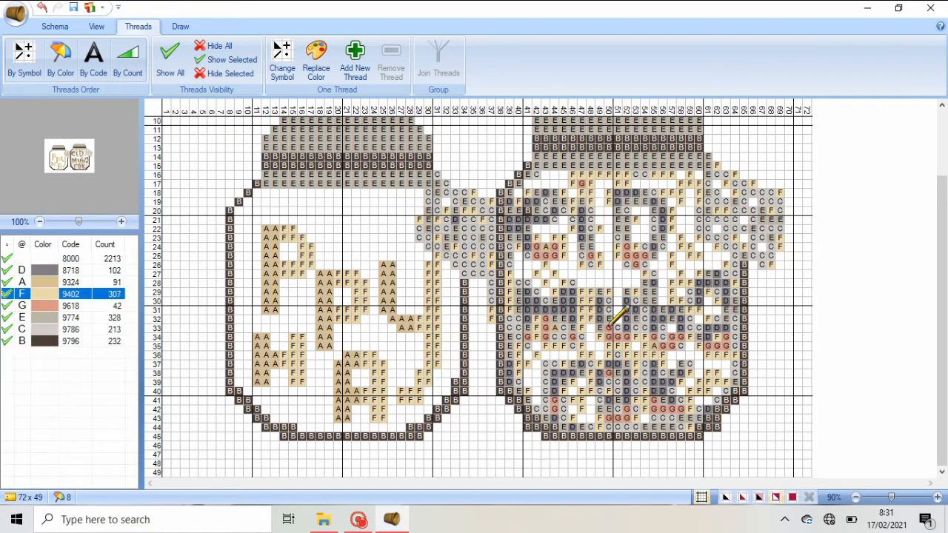
Step: Add the Anchor Tapisserie thread 8972 Jade and assign it the symbol H
click(355, 58)
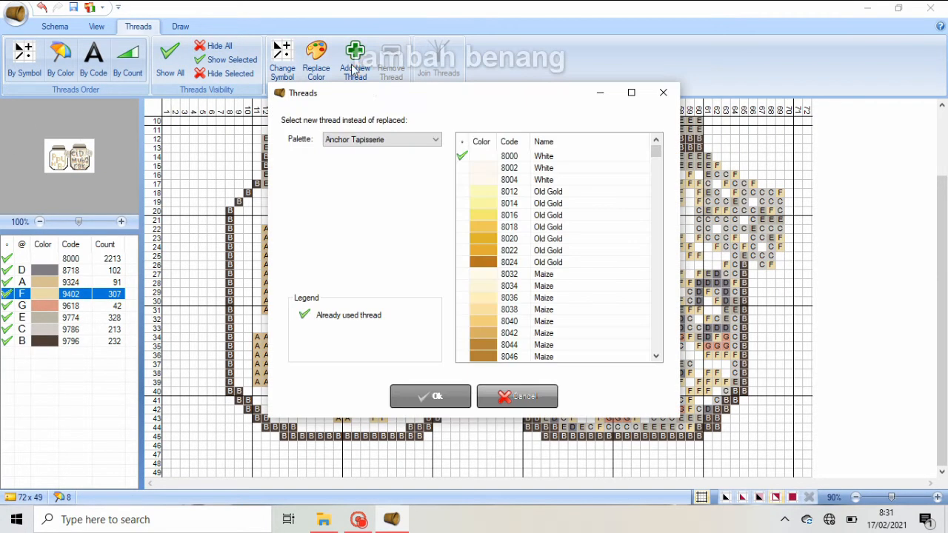
drag(651, 155, 658, 265)
scroll(659, 263, down, 15)
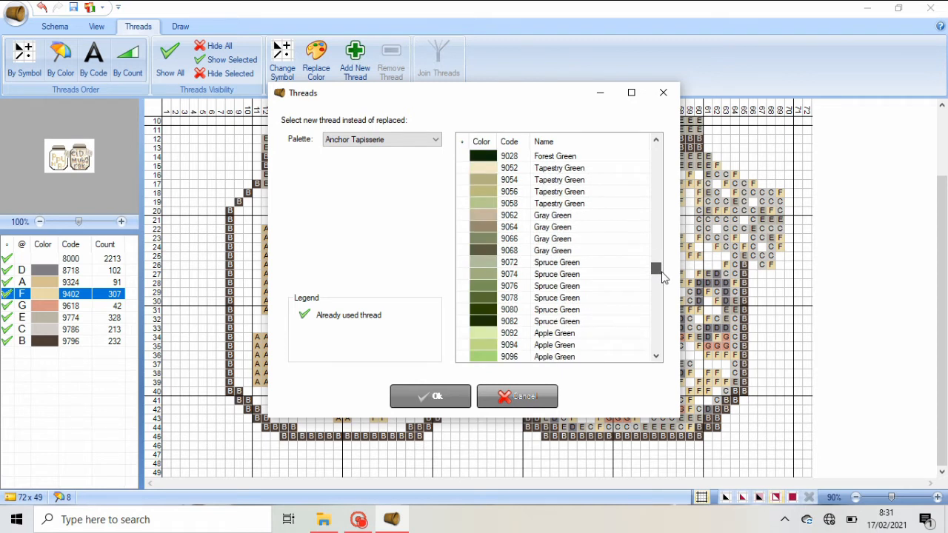
click(523, 252)
scroll(661, 267, up, 10)
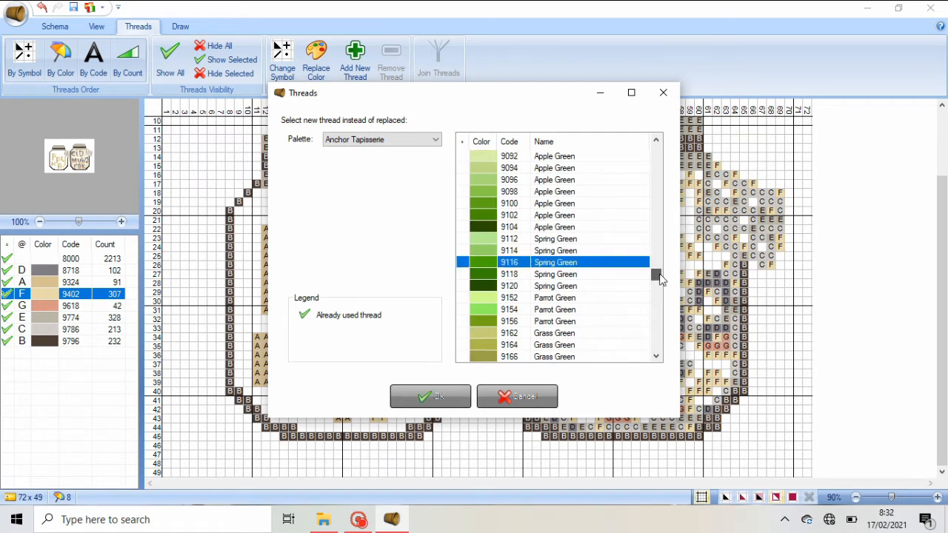
scroll(658, 259, up, 1)
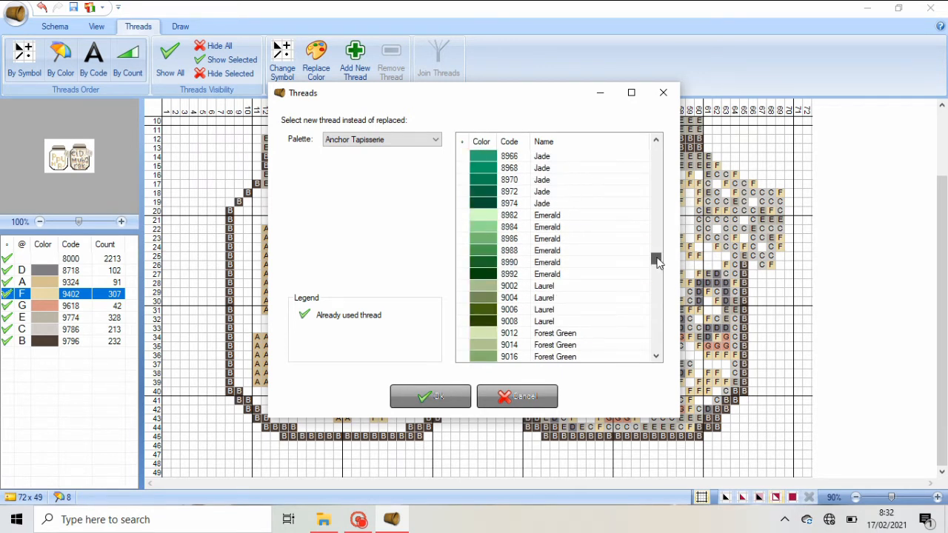
click(552, 265)
click(542, 191)
click(430, 396)
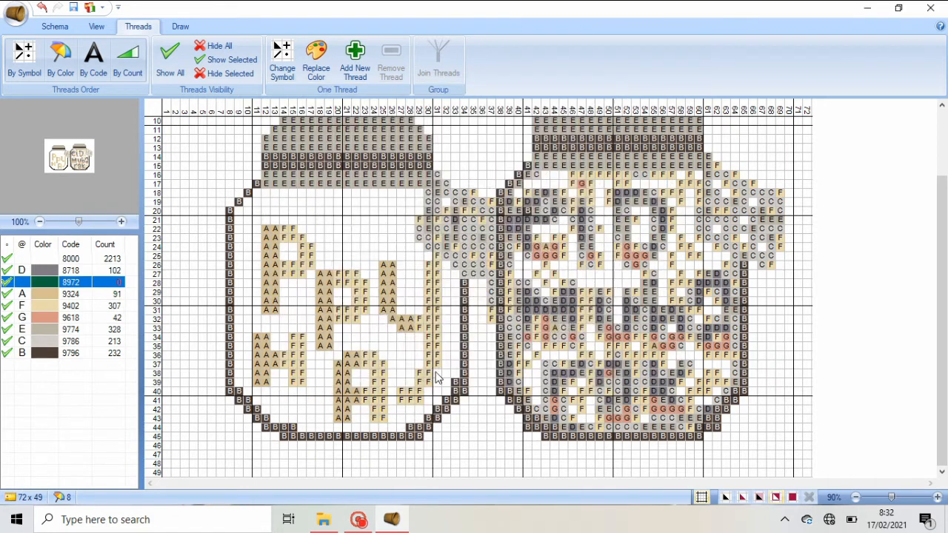
click(520, 218)
click(459, 362)
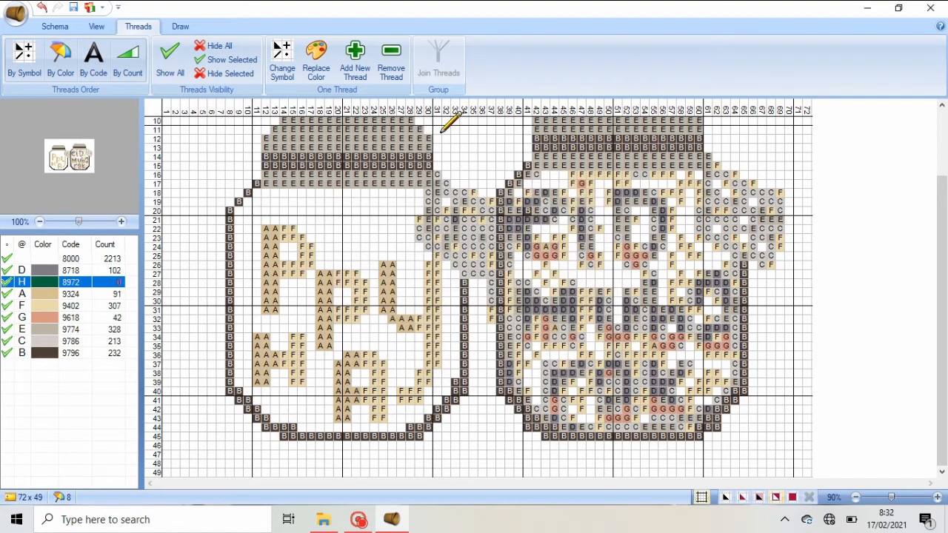
Step: Outline the hanging diamond beside the left jar's lid with thread 8972 (H) and clear the old stitches inside and around it
mouse_move(437, 174)
mouse_down()
mouse_move(404, 238)
mouse_move(472, 282)
mouse_up()
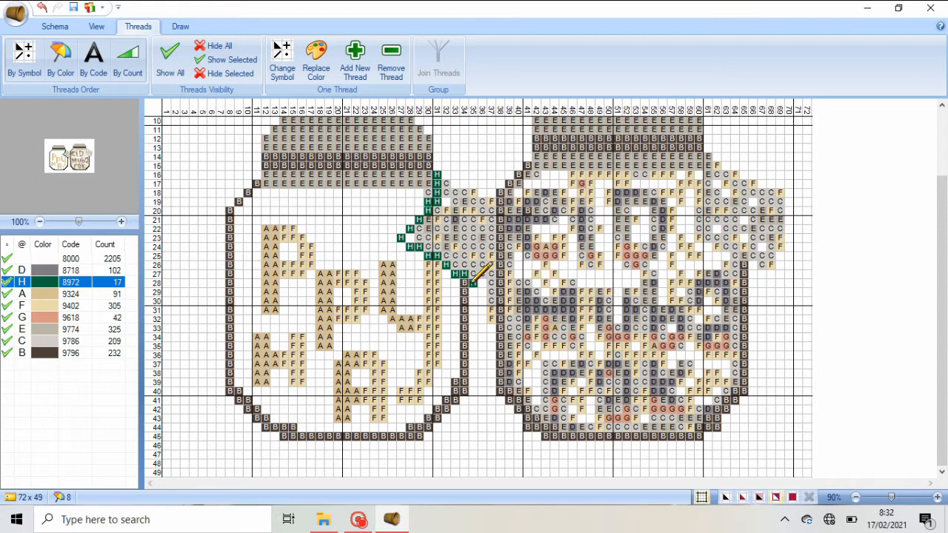
click(446, 194)
drag(471, 205, 491, 247)
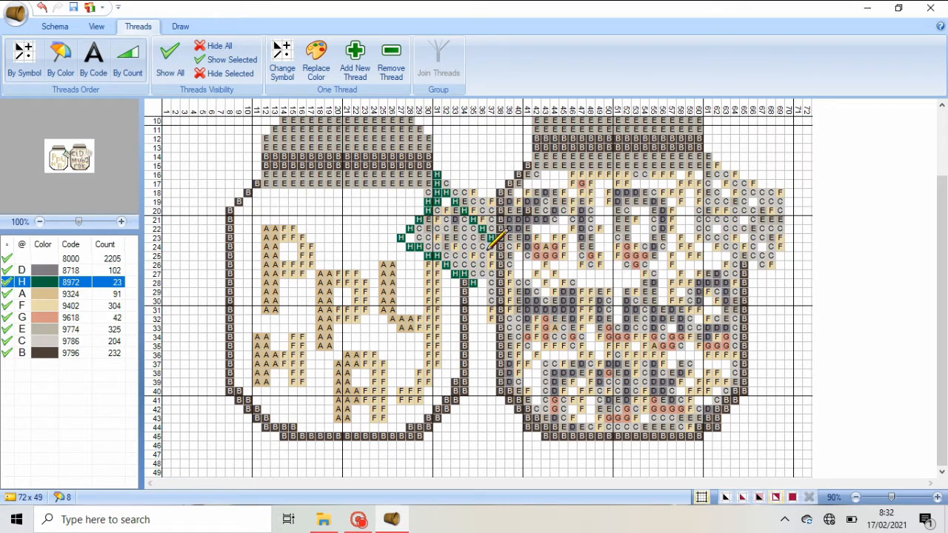
click(47, 258)
mouse_move(447, 187)
mouse_down()
mouse_move(485, 214)
mouse_move(490, 201)
mouse_move(492, 315)
mouse_move(492, 268)
mouse_move(481, 255)
mouse_move(473, 274)
mouse_move(468, 215)
mouse_move(431, 204)
mouse_move(423, 231)
mouse_move(433, 232)
mouse_move(433, 220)
mouse_move(462, 240)
mouse_move(431, 237)
mouse_move(451, 236)
mouse_move(454, 211)
mouse_move(474, 247)
mouse_move(479, 239)
mouse_move(462, 261)
mouse_move(456, 255)
mouse_move(477, 277)
mouse_move(401, 238)
mouse_move(461, 247)
mouse_move(419, 237)
mouse_up()
Step: Fill the diamond with a checkered pattern in thread 8972 (H)
click(27, 282)
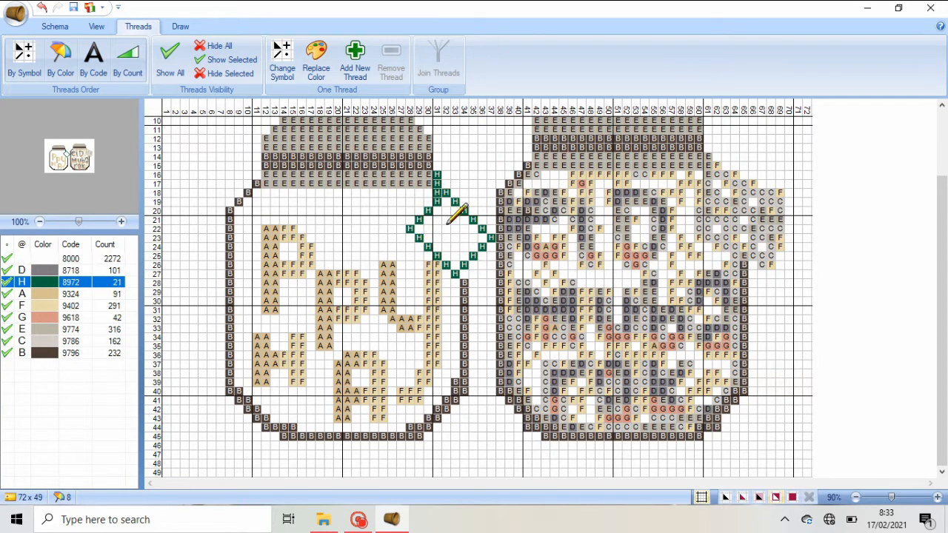
drag(441, 216, 478, 241)
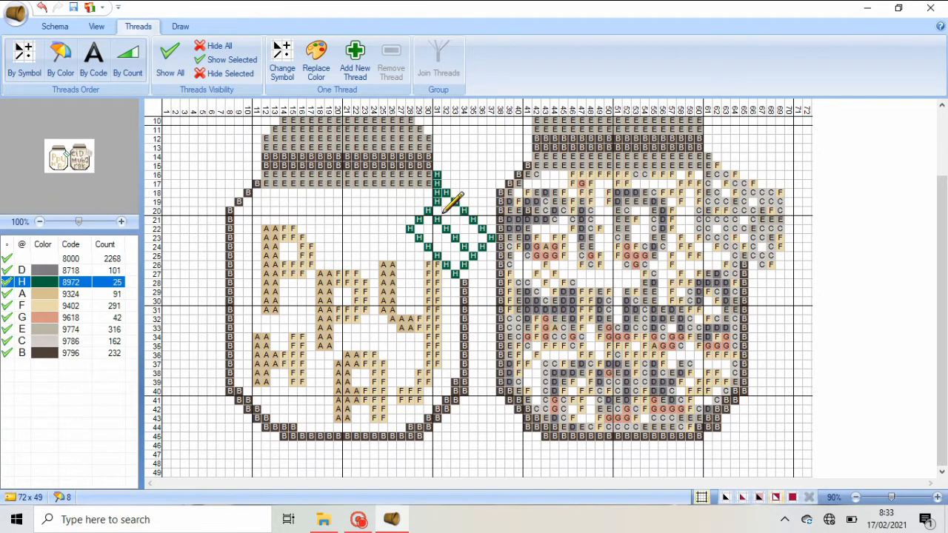
click(429, 228)
click(436, 238)
click(454, 228)
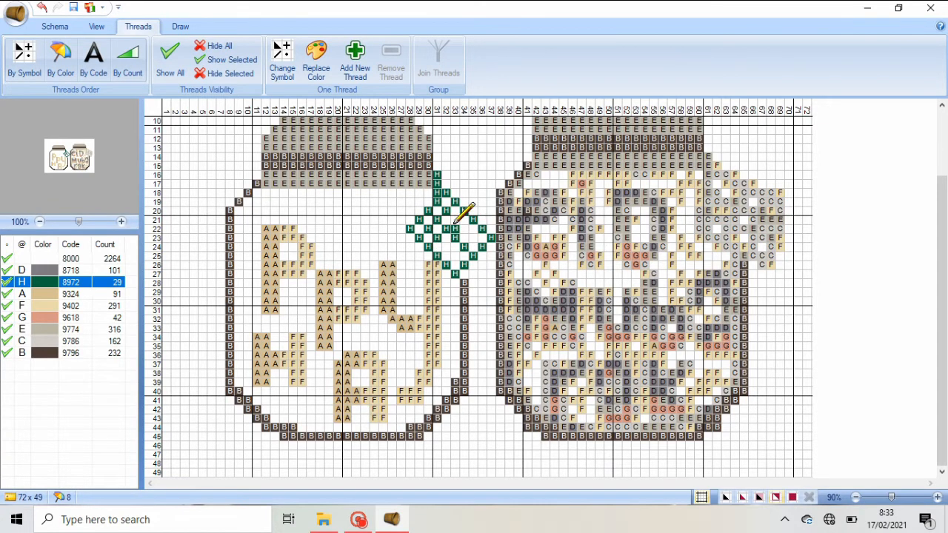
click(42, 7)
click(457, 221)
click(465, 229)
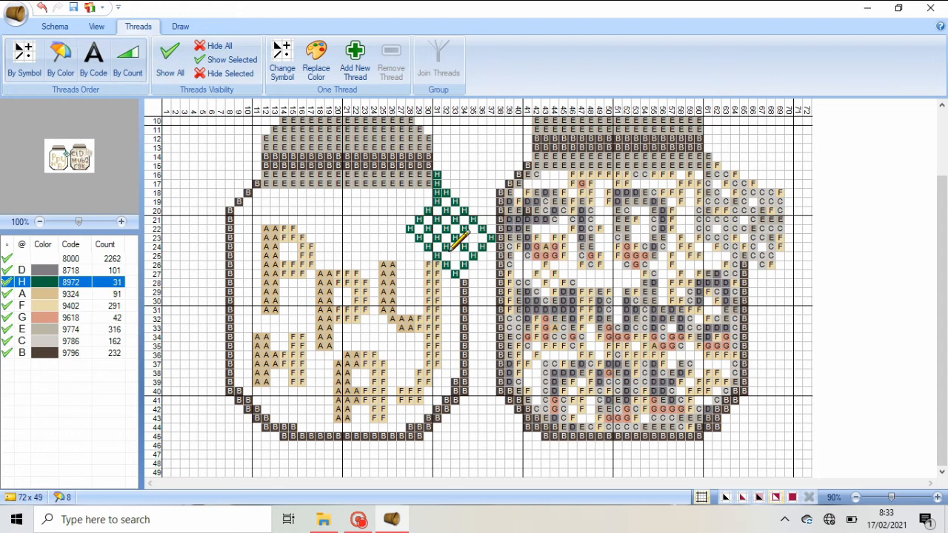
click(454, 247)
Step: Extend the left jar's right outline up to the diamond with one stitch of thread 9796 (B) at column 34, row 27
click(48, 343)
click(50, 353)
click(464, 274)
mouse_move(944, 327)
mouse_down()
mouse_move(946, 303)
mouse_move(943, 327)
mouse_up()
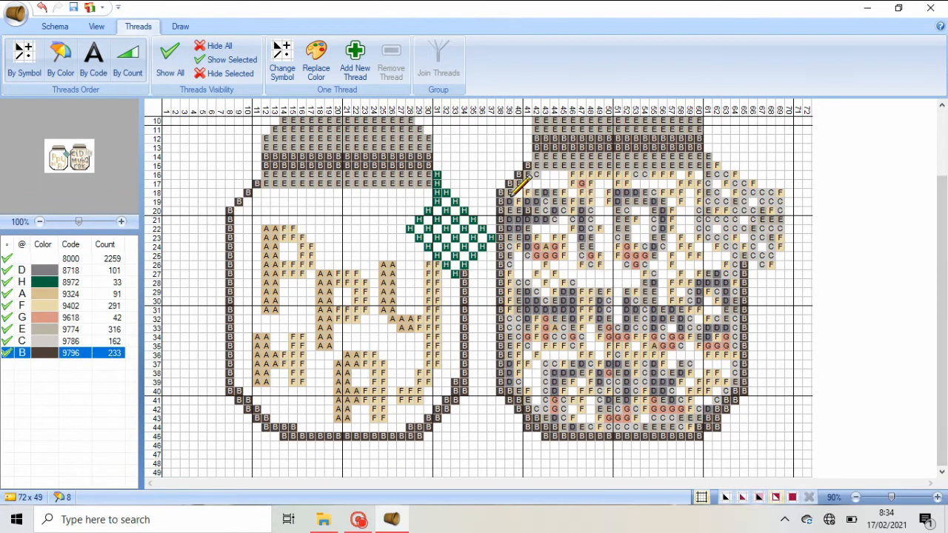
Step: Clear the unneeded stitches along the inner left and bottom edges of the right jar with white thread 8000
mouse_move(511, 194)
mouse_down()
mouse_move(515, 220)
mouse_move(514, 187)
mouse_move(506, 363)
mouse_move(534, 407)
mouse_move(542, 379)
mouse_move(555, 406)
mouse_up()
click(62, 259)
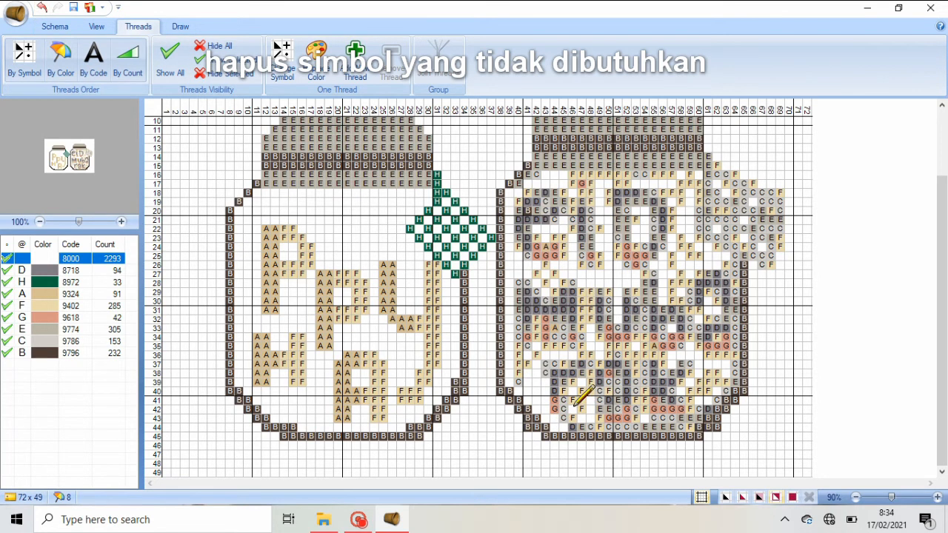
drag(696, 426, 566, 427)
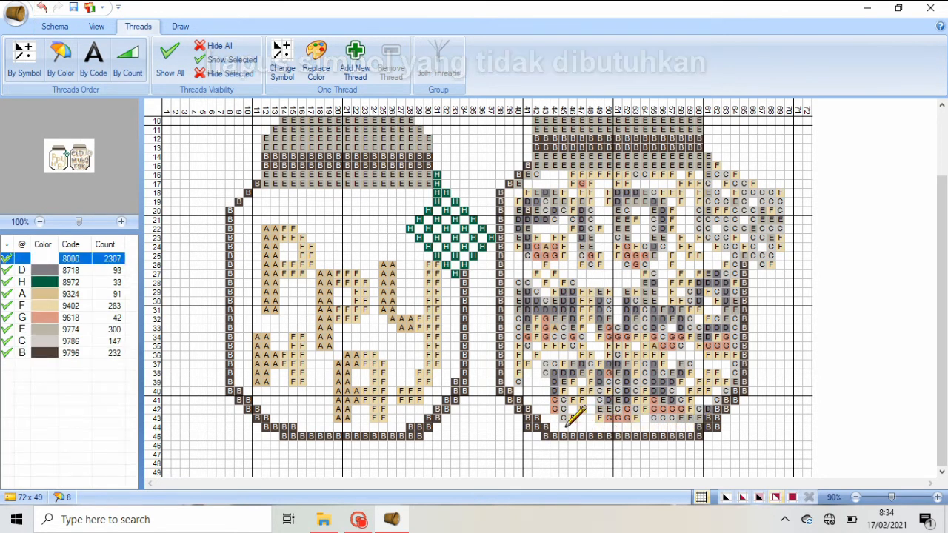
Step: Add the Anchor Tapisserie thread 9396 and assign it the symbol I
click(316, 58)
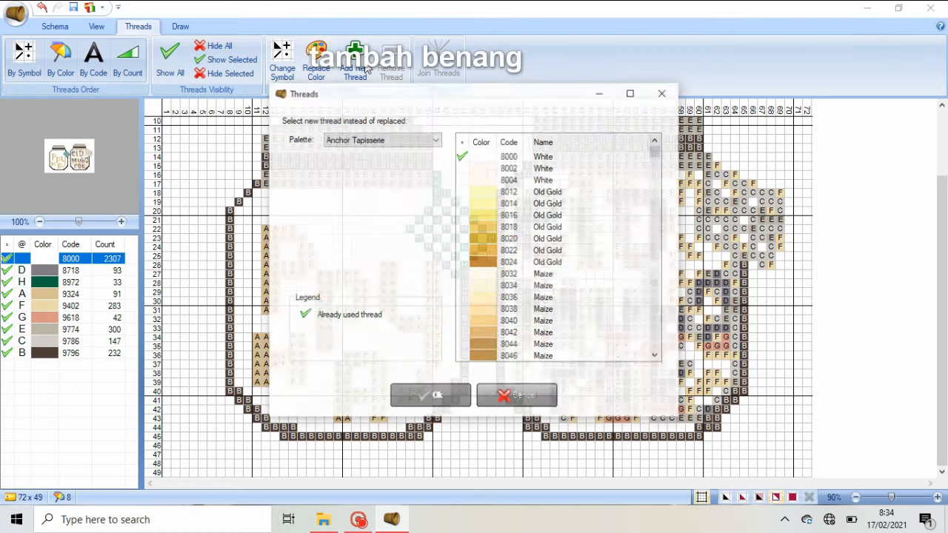
scroll(662, 169, down, 3)
scroll(661, 167, down, 5)
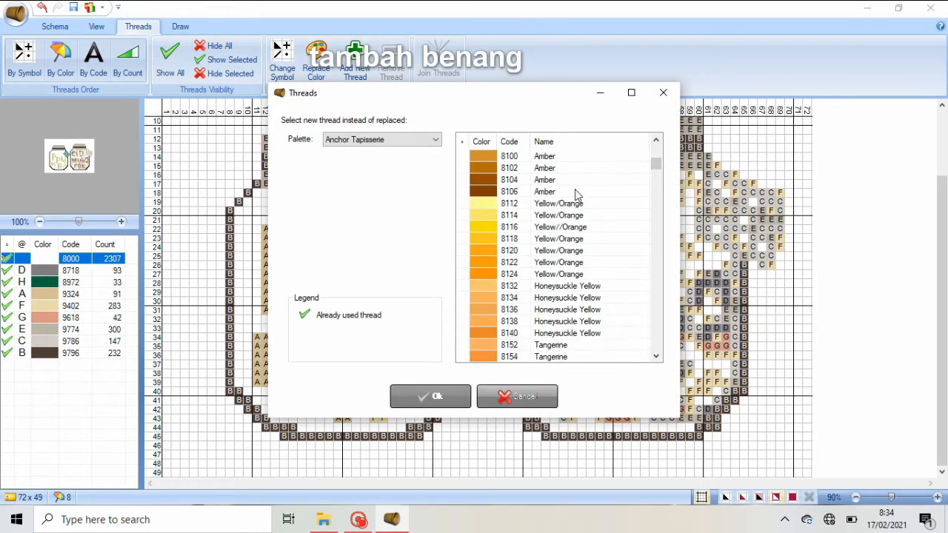
drag(655, 165, 664, 311)
click(514, 229)
click(430, 396)
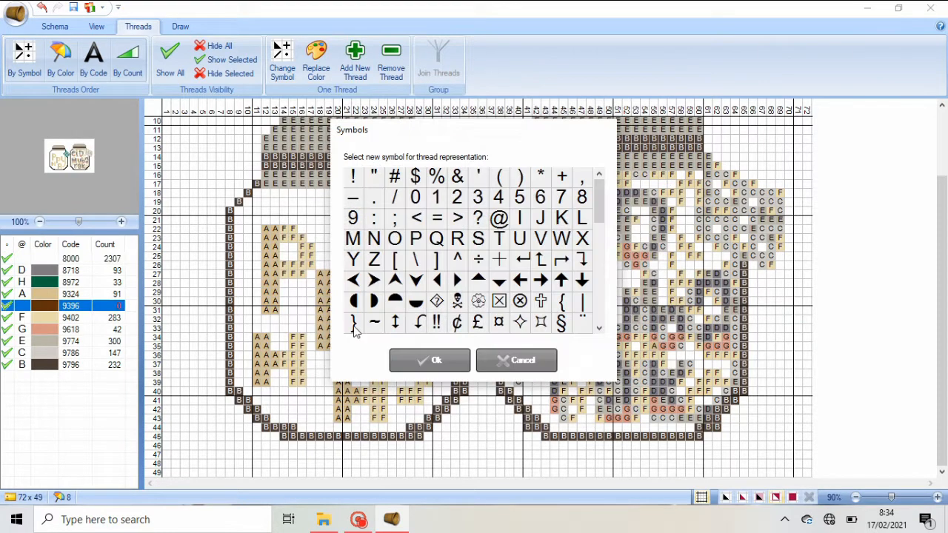
click(518, 216)
click(433, 358)
Step: Redraw the letter r at the lower left of the right jar, around columns 44–48 and rows 37–41, with thread 9396 (I)
click(555, 373)
click(555, 382)
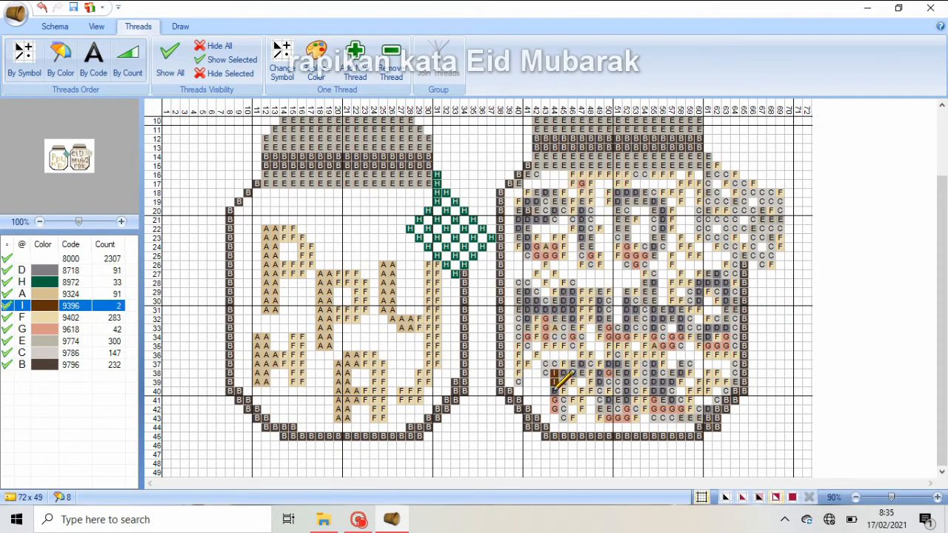
click(555, 390)
click(555, 400)
click(564, 373)
click(572, 363)
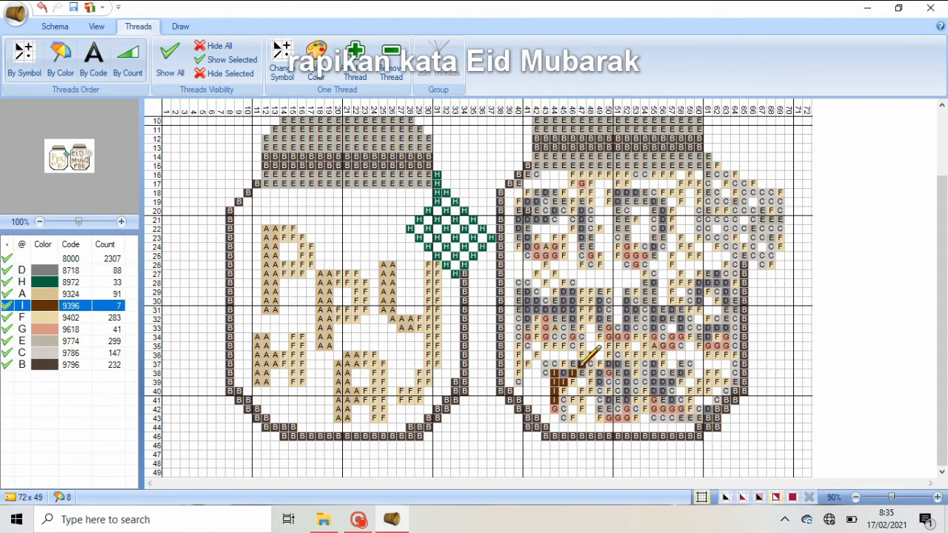
click(590, 363)
click(553, 364)
Step: Clear the leftover stitches around the r with white thread 8000
click(35, 331)
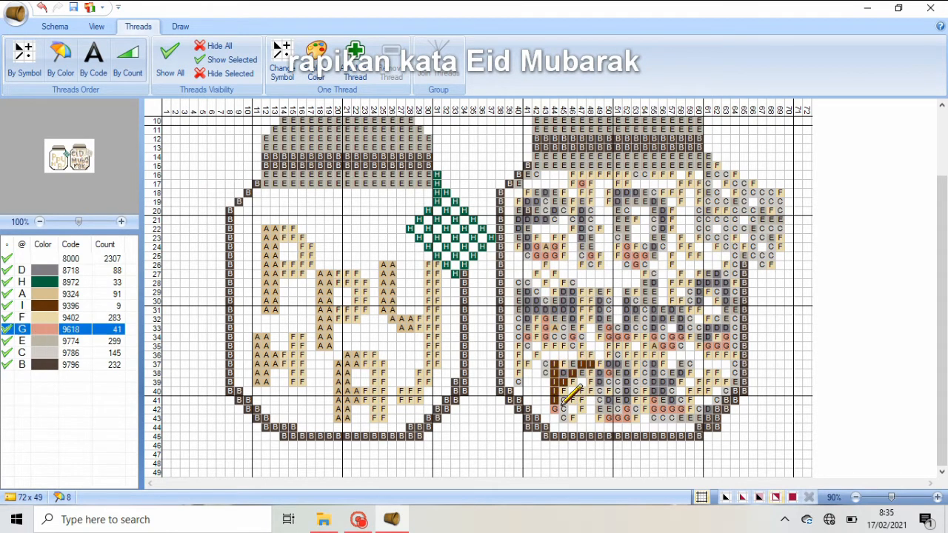
click(65, 259)
mouse_move(564, 390)
mouse_down()
mouse_move(573, 411)
mouse_move(575, 380)
mouse_move(585, 376)
mouse_move(582, 415)
mouse_move(563, 372)
mouse_move(577, 349)
mouse_move(554, 366)
mouse_move(515, 361)
mouse_move(516, 376)
mouse_up()
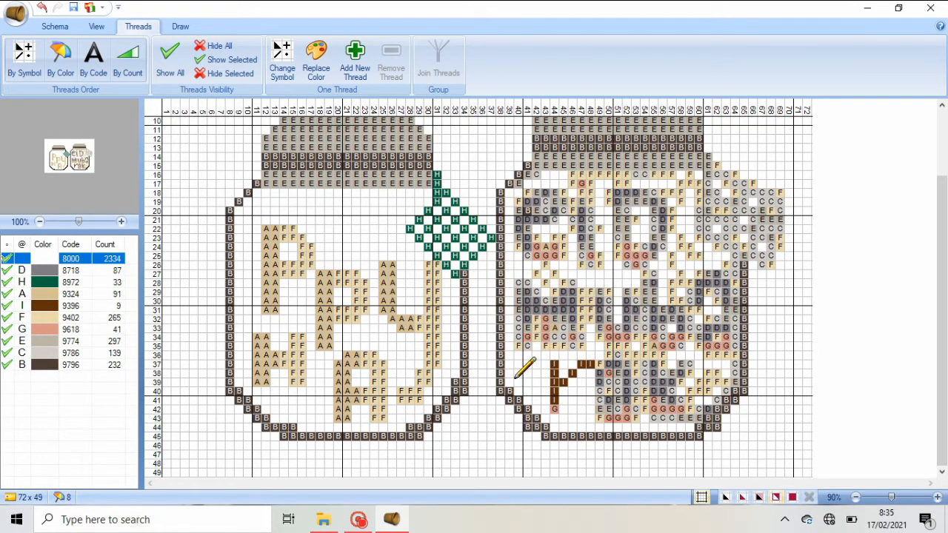
Step: Redraw the letter a beside the r with thread 9396 (I) and clear the stray stitches inside and around it with white thread 8000
click(90, 304)
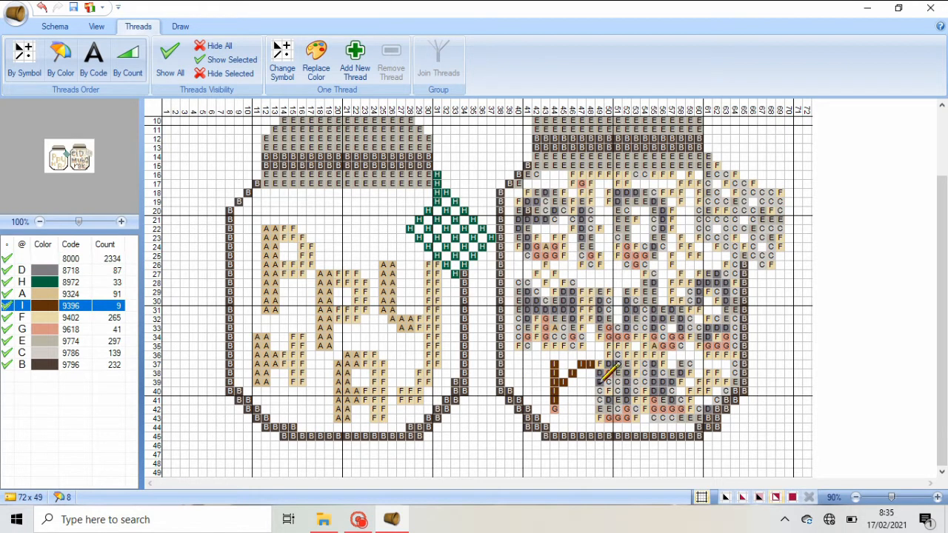
mouse_move(600, 383)
mouse_down()
mouse_move(606, 368)
mouse_move(622, 369)
mouse_move(626, 397)
mouse_move(600, 418)
mouse_move(630, 406)
mouse_up()
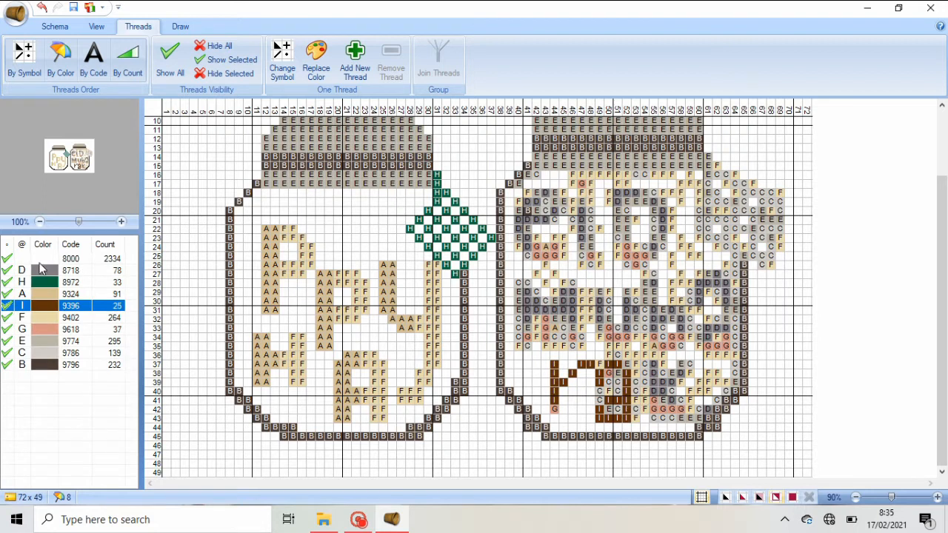
click(40, 262)
mouse_move(599, 364)
mouse_down()
mouse_move(590, 365)
mouse_move(610, 391)
mouse_move(619, 374)
mouse_move(610, 409)
mouse_up()
mouse_move(638, 379)
mouse_down()
mouse_move(644, 388)
mouse_move(608, 357)
mouse_up()
click(601, 419)
click(626, 419)
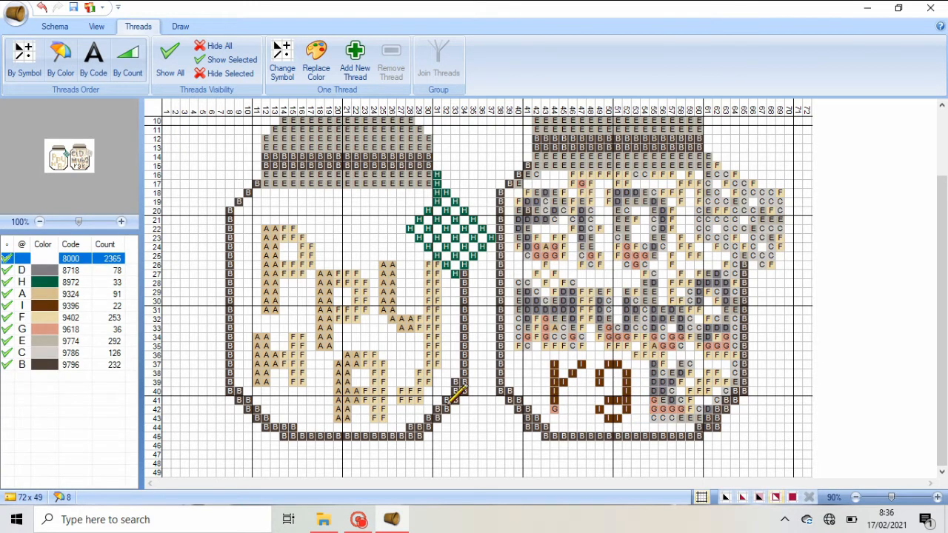
Step: Recolour the lowest stitches of the a in rows 42 and 43 with thread 9618 (G)
click(22, 330)
click(599, 409)
click(608, 418)
click(617, 419)
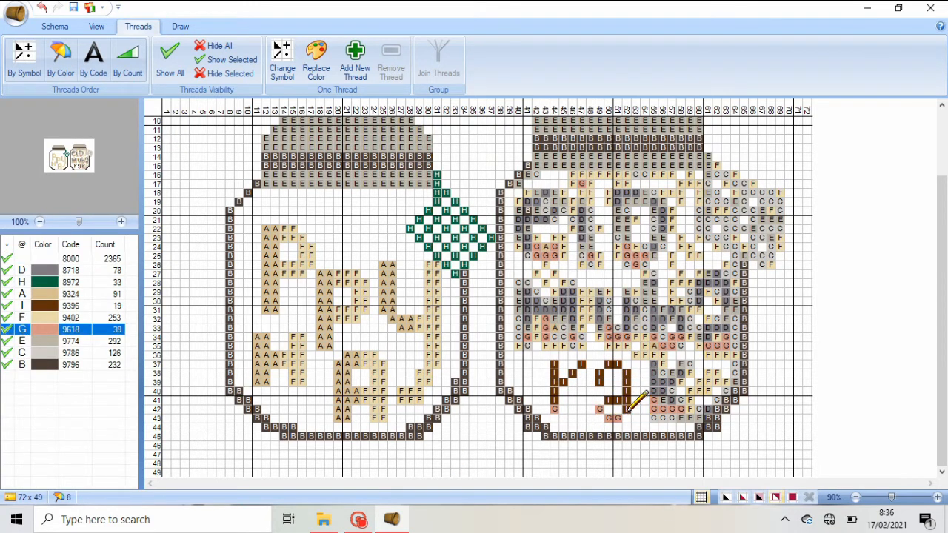
click(626, 410)
Step: Redraw the letter k after the a with thread 9396 (I) and fill its lower part with thread 9618 (G)
click(51, 306)
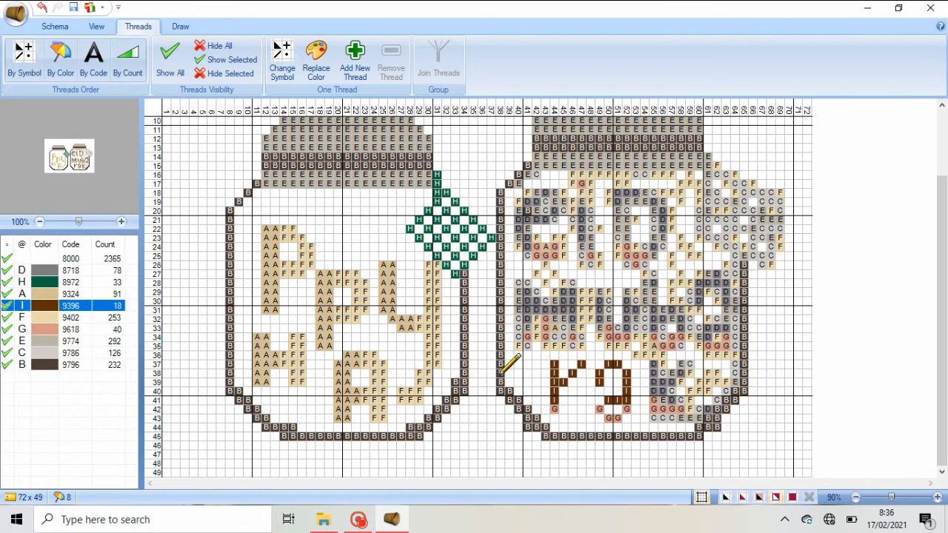
drag(655, 364, 653, 391)
click(663, 391)
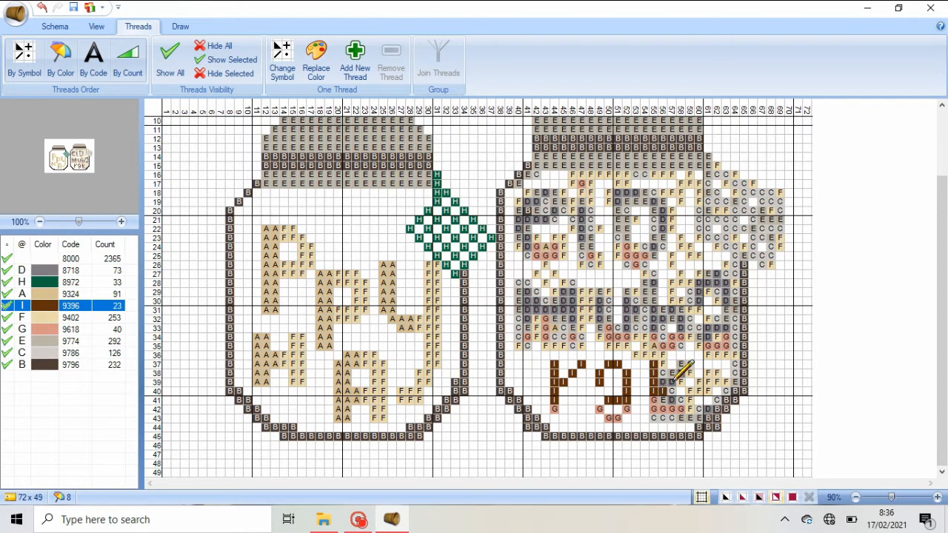
click(671, 382)
click(680, 373)
click(689, 363)
click(45, 329)
click(655, 418)
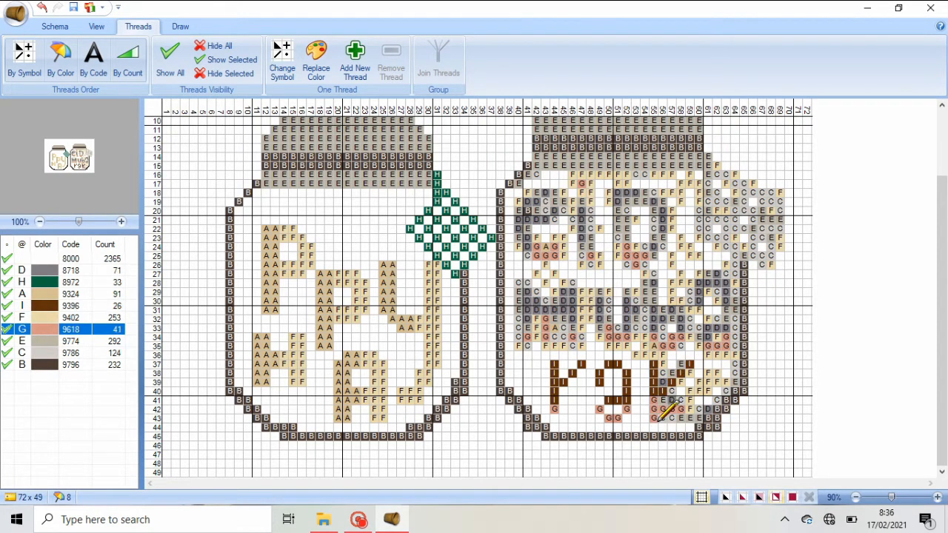
click(664, 400)
Step: Clear the stray stitches around the k with white thread 8000 and place its upper arm's tip in thread 9396 (I)
click(48, 258)
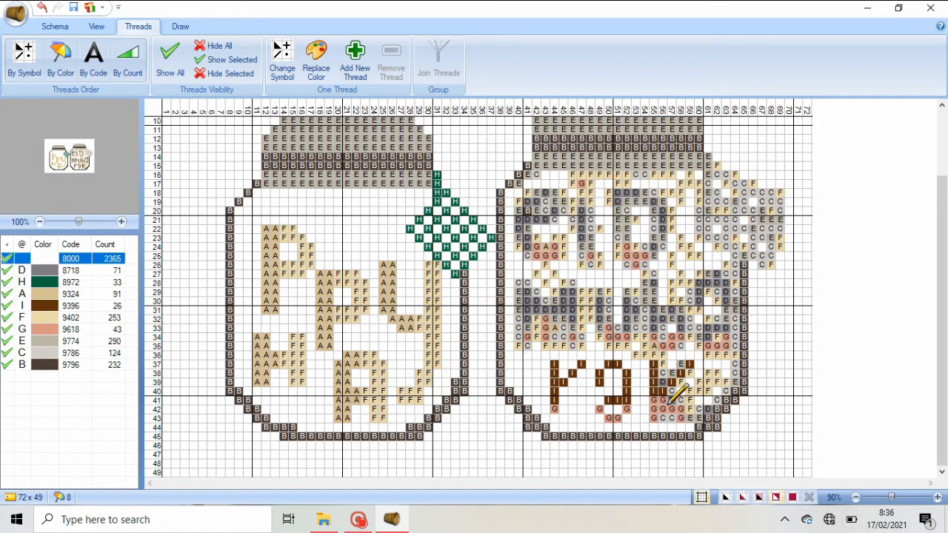
click(662, 409)
click(662, 418)
click(670, 418)
drag(664, 382, 664, 366)
click(672, 373)
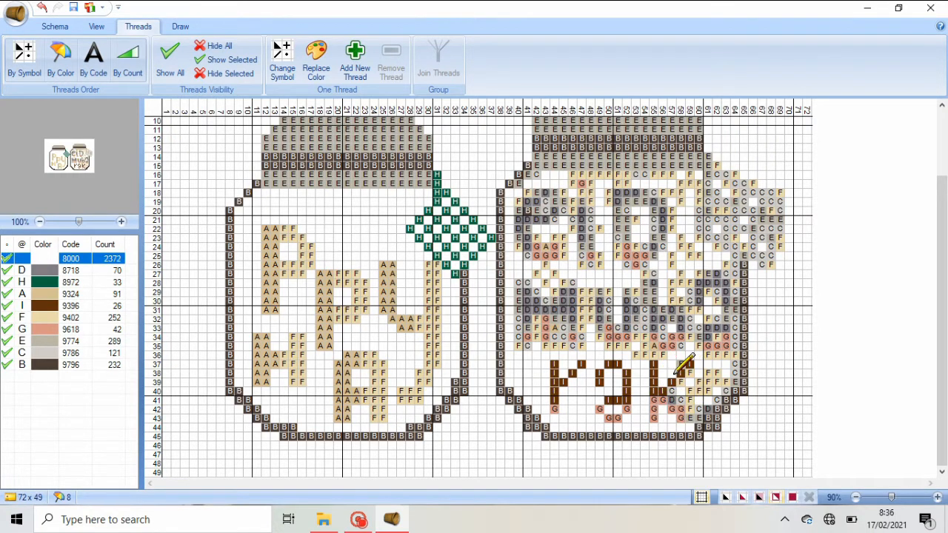
click(680, 364)
click(688, 373)
click(680, 382)
click(672, 391)
drag(671, 400, 689, 418)
drag(697, 381, 699, 420)
click(707, 373)
mouse_move(733, 354)
mouse_down()
mouse_move(735, 380)
mouse_move(707, 371)
mouse_move(725, 389)
mouse_move(708, 408)
mouse_up()
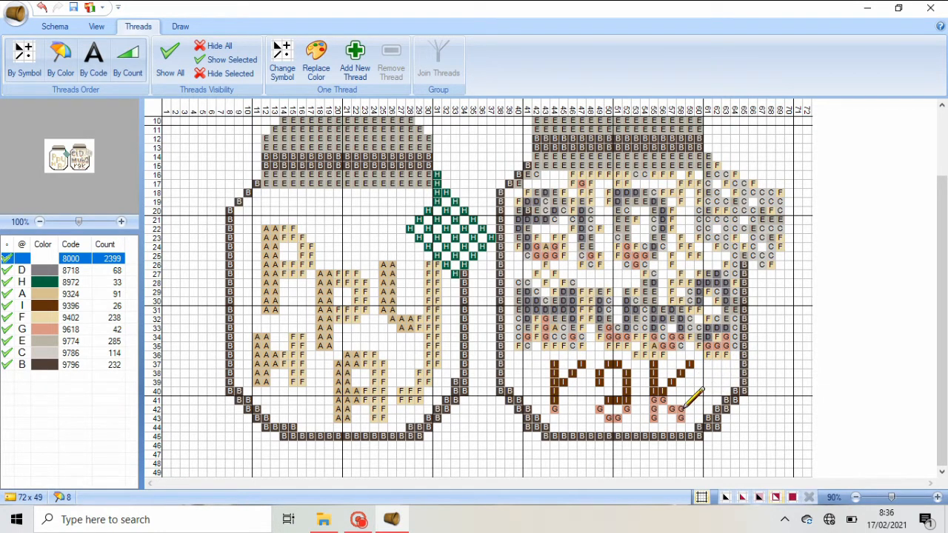
click(22, 307)
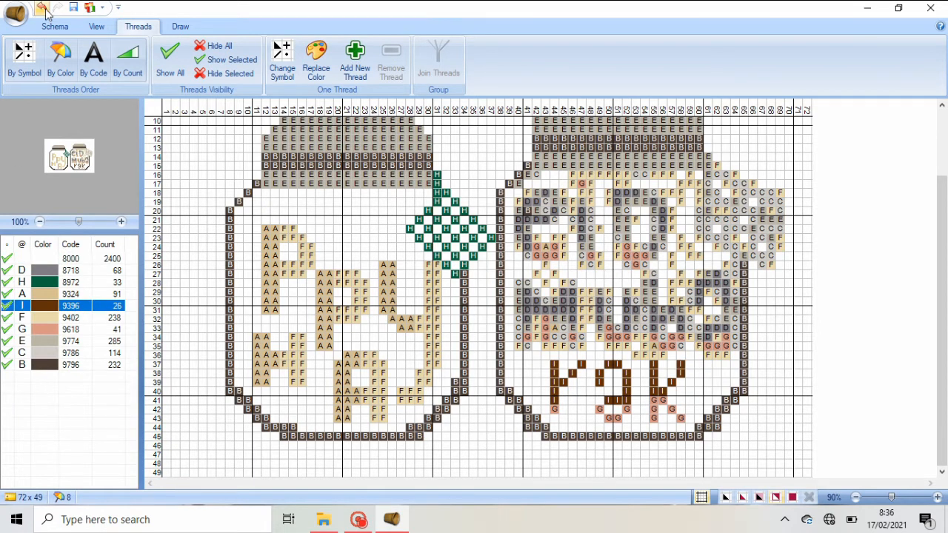
click(689, 365)
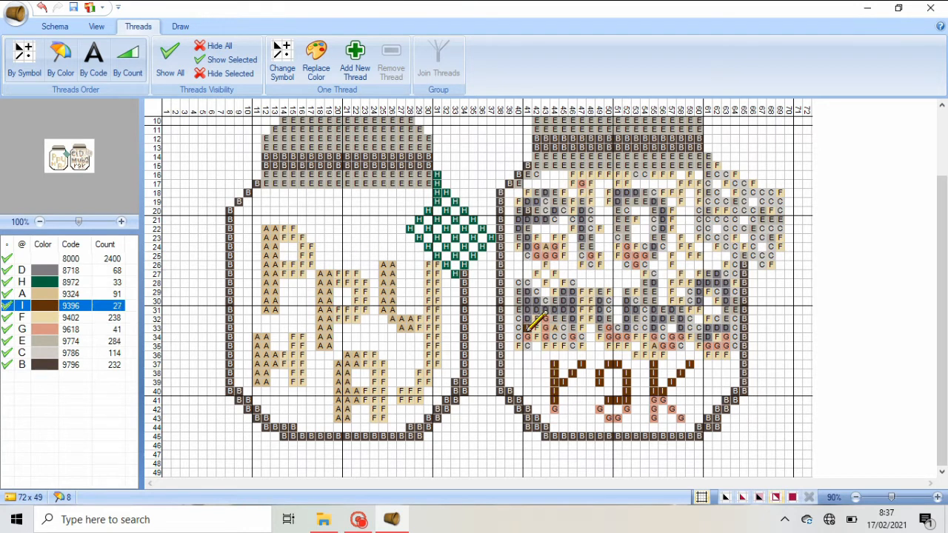
Step: Redraw the letter m at the start of the middle line, in columns 41–45 from row 28 to 33, with thread 9396 (I)
drag(528, 330, 527, 283)
click(544, 292)
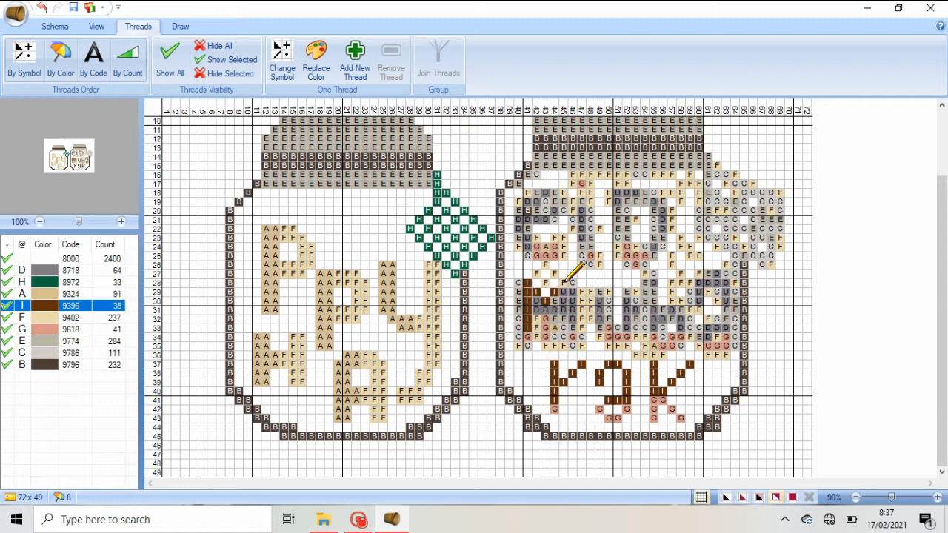
drag(564, 283, 563, 327)
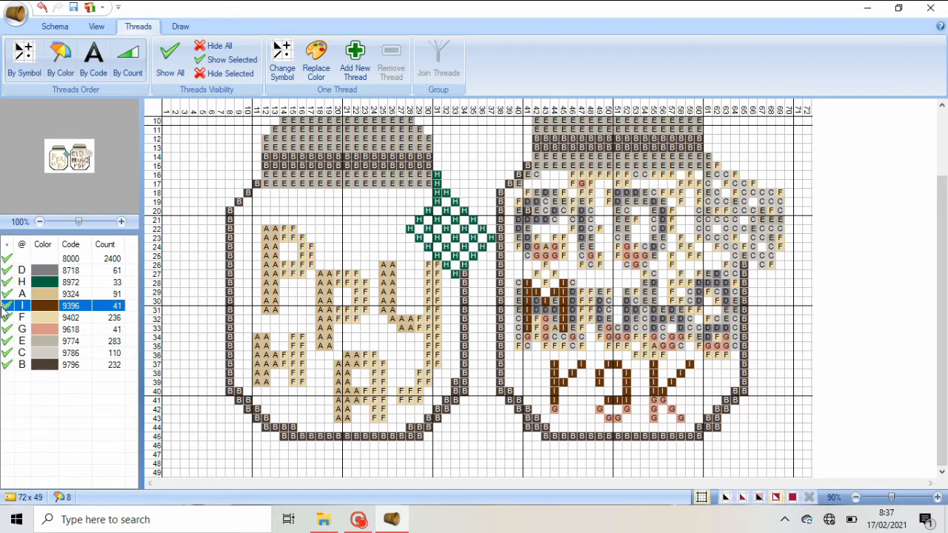
Step: Clear the leftover stitches inside and around the m with white thread 8000
click(37, 258)
drag(518, 283, 518, 345)
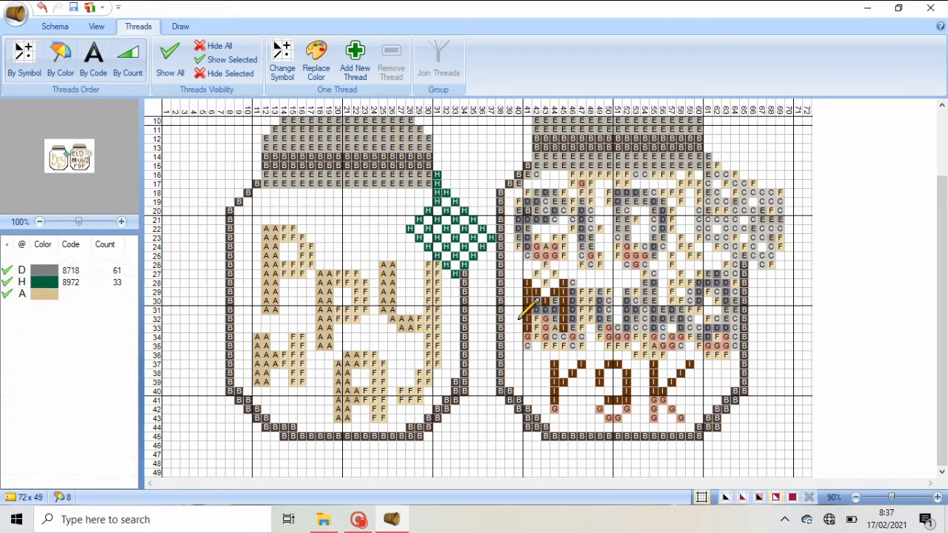
mouse_move(550, 272)
mouse_down()
mouse_move(560, 300)
mouse_move(556, 325)
mouse_move(535, 302)
mouse_move(531, 334)
mouse_move(563, 344)
mouse_up()
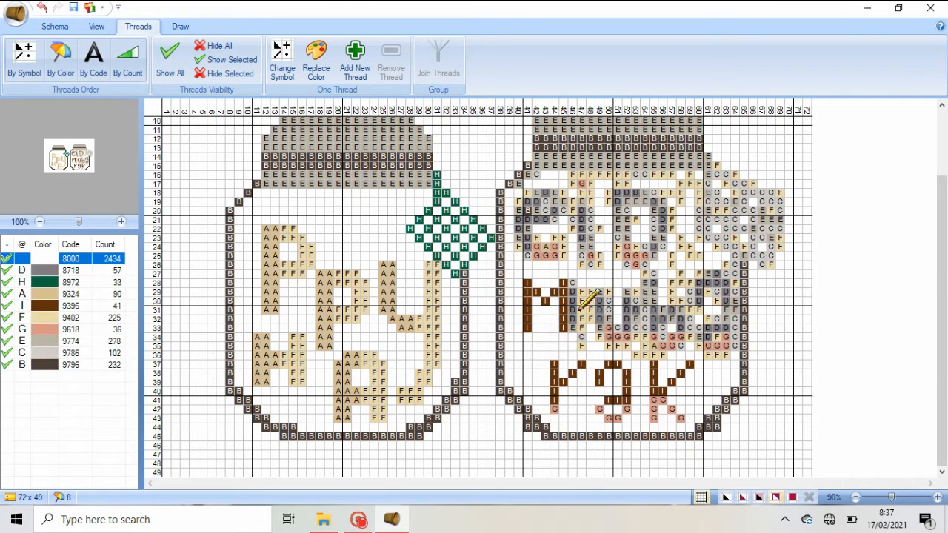
mouse_move(577, 267)
mouse_down()
mouse_move(572, 327)
mouse_move(589, 290)
mouse_up()
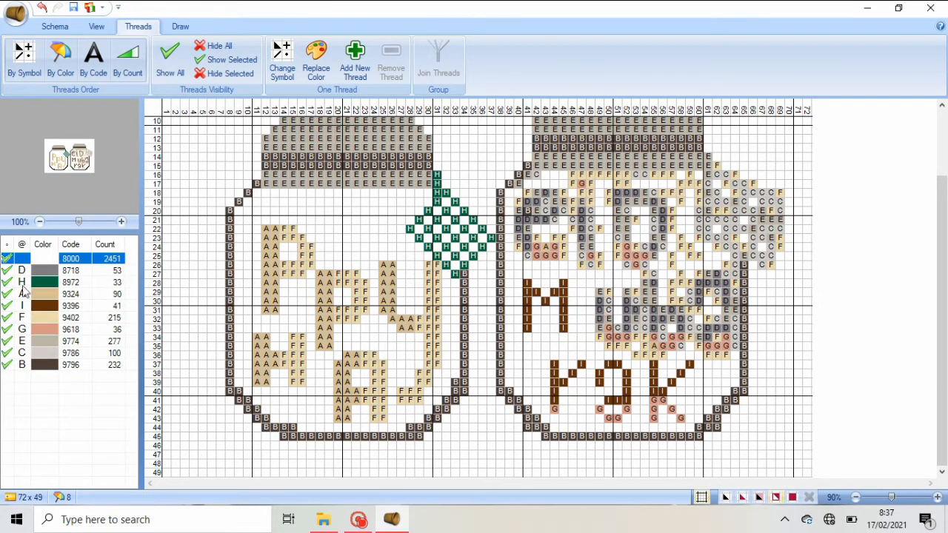
Step: Recolour the lower ends of the m's three legs with thread 9618 (G) and trim the excess stitch with white thread 8000
click(51, 328)
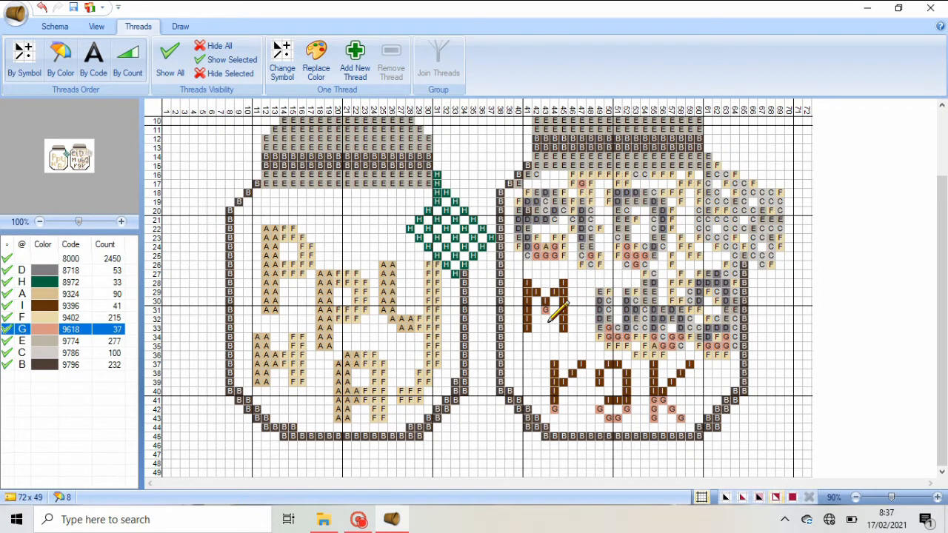
mouse_move(549, 320)
mouse_down()
mouse_move(529, 304)
mouse_move(527, 326)
mouse_move(564, 311)
mouse_up()
click(33, 306)
click(70, 258)
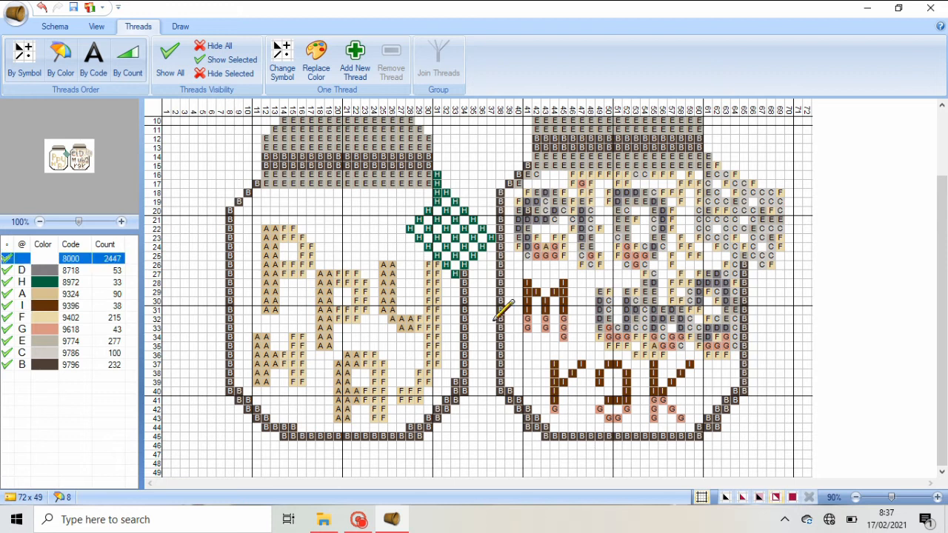
Step: Redraw the letter u after the m with thread 9396 (I) and clear the stitches inside and around it with white thread 8000
click(52, 310)
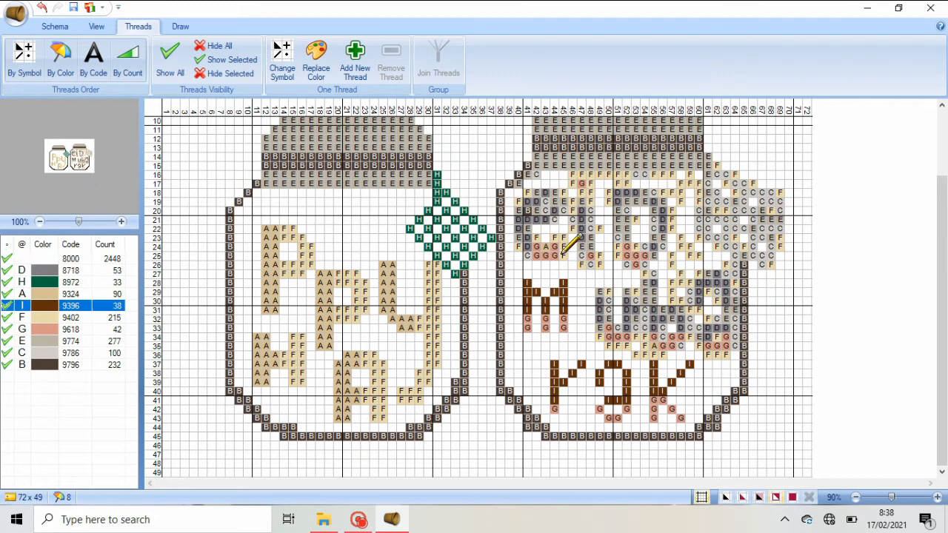
mouse_move(594, 294)
mouse_down()
mouse_move(596, 317)
mouse_move(626, 305)
mouse_move(625, 323)
mouse_move(609, 338)
mouse_up()
click(591, 328)
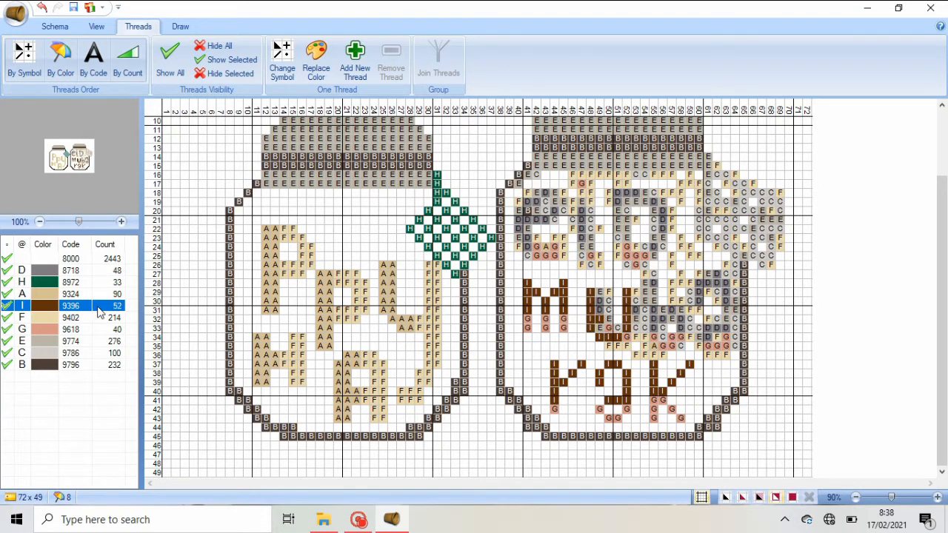
click(60, 258)
mouse_move(599, 291)
mouse_down()
mouse_move(617, 324)
mouse_move(608, 291)
mouse_up()
mouse_move(618, 345)
mouse_down()
mouse_move(635, 354)
mouse_move(635, 292)
mouse_up()
Step: Recolour the bottom curve of the u and the r's stem stitch in row 41 with thread 9618 (G)
click(54, 327)
mouse_move(590, 329)
mouse_down()
mouse_move(601, 337)
mouse_move(626, 328)
mouse_move(627, 318)
mouse_up()
click(553, 400)
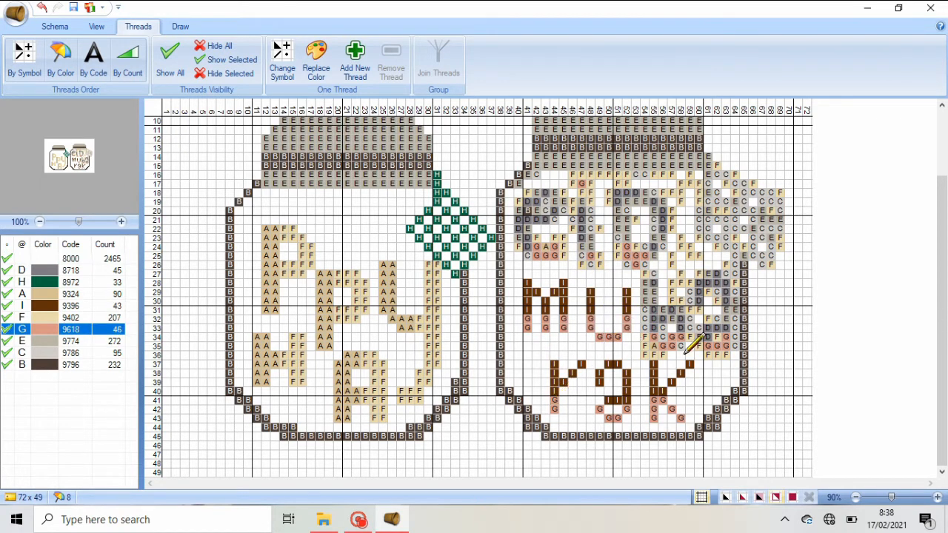
Step: Redraw the letter b after the u, in columns 55–58 from row 28 to 35, with thread 9396 (I)
click(99, 305)
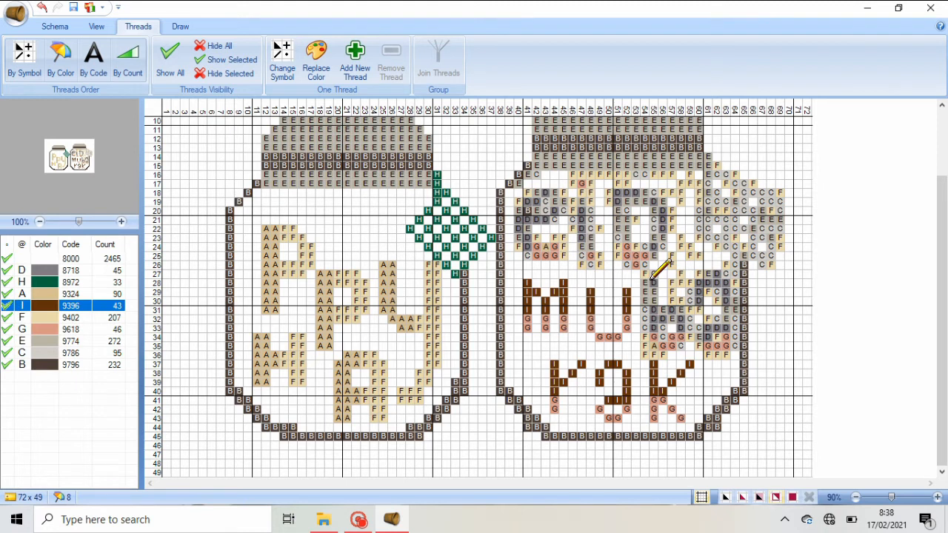
mouse_move(651, 283)
mouse_down()
mouse_move(652, 334)
mouse_move(669, 345)
mouse_move(684, 319)
mouse_up()
click(680, 309)
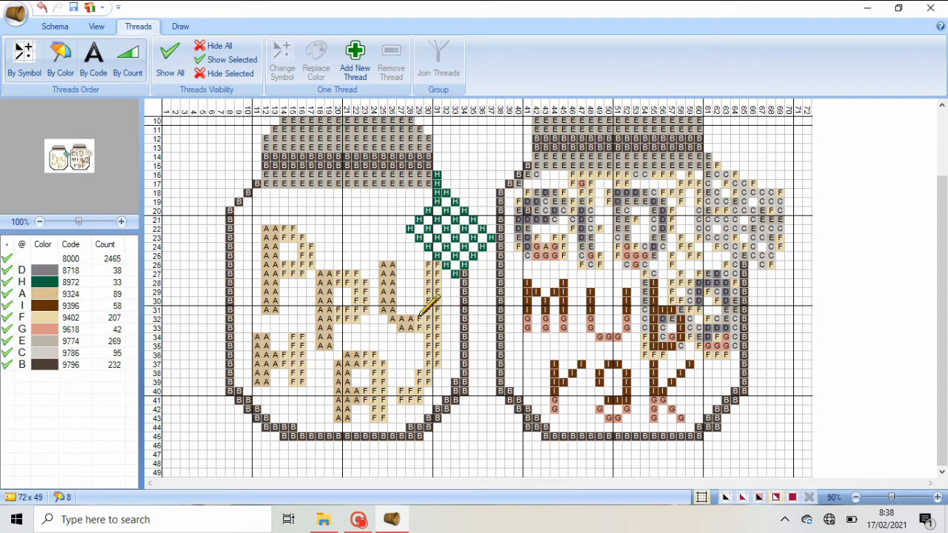
Step: Clear the stray stitches around the b with white thread 8000 and recolour its lower part with thread 9618 (G)
click(37, 257)
mouse_move(653, 276)
mouse_down()
mouse_move(641, 284)
mouse_move(642, 330)
mouse_move(667, 354)
mouse_move(699, 337)
mouse_move(676, 288)
mouse_move(670, 331)
mouse_move(685, 265)
mouse_up()
click(66, 333)
mouse_move(653, 337)
mouse_down()
mouse_move(662, 346)
mouse_move(680, 337)
mouse_up()
Step: Redraw the letter a after the b with thread 9396 (I) and recolour its lowest stitches with thread 9618 (G)
click(66, 305)
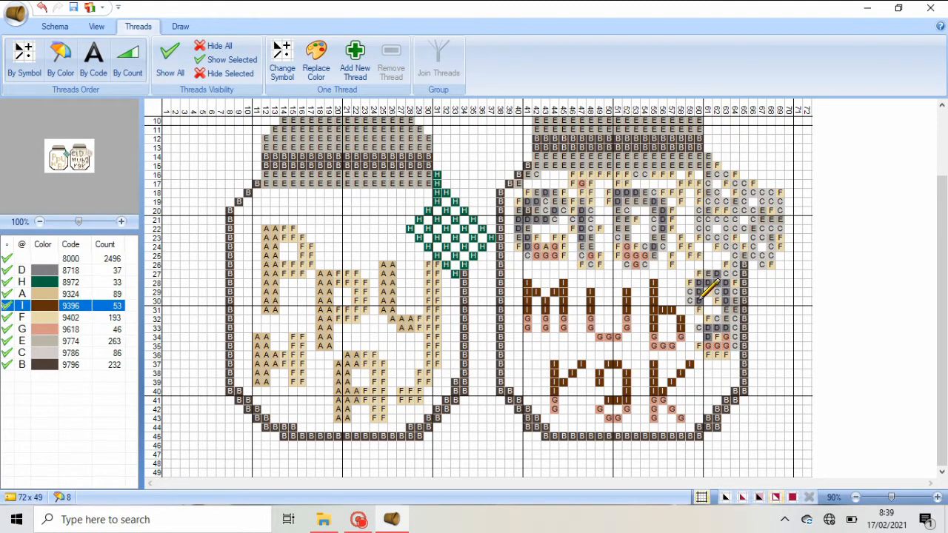
mouse_move(700, 299)
mouse_down()
mouse_move(707, 275)
mouse_move(722, 275)
mouse_move(729, 338)
mouse_move(704, 328)
mouse_move(712, 343)
mouse_move(727, 342)
mouse_up()
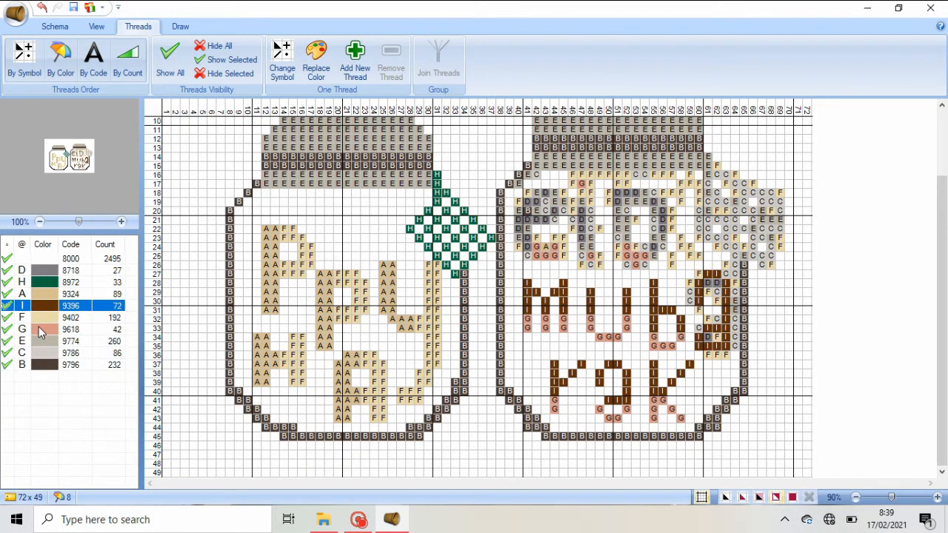
click(38, 330)
drag(712, 346, 726, 345)
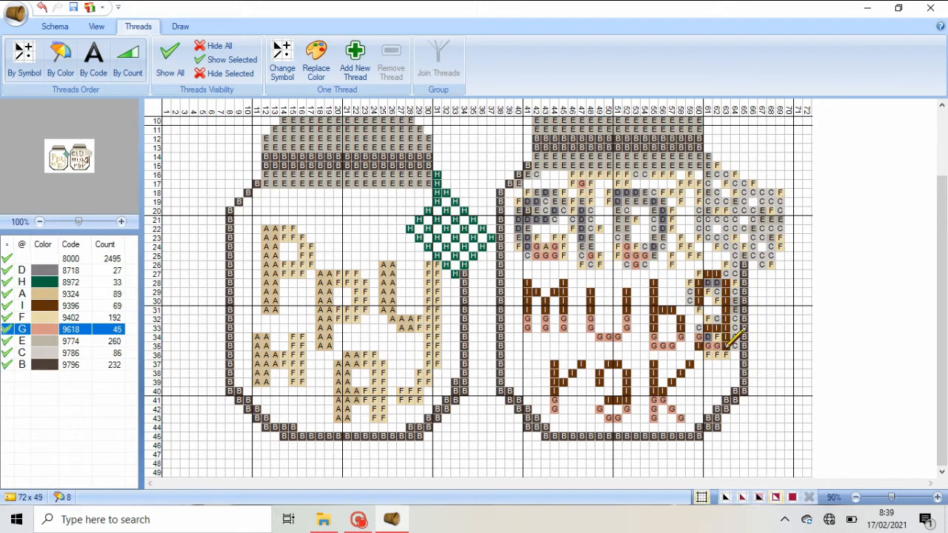
click(726, 338)
Step: Clear the leftover stitches inside and around the middle line's a with white thread 8000, undoing a stray edit
click(95, 259)
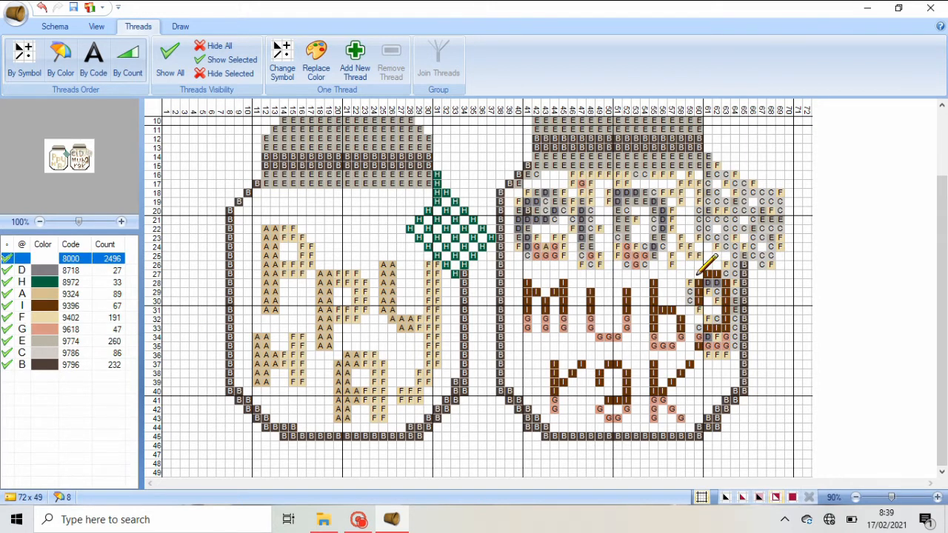
mouse_move(697, 272)
mouse_down()
mouse_move(698, 327)
mouse_move(713, 335)
mouse_move(705, 355)
mouse_move(673, 361)
mouse_move(694, 346)
mouse_move(732, 350)
mouse_move(736, 263)
mouse_up()
click(42, 9)
Step: Redraw the letter e at the start of the top line, in columns 40–44 from row 18 to 25, with thread 9396 (I)
click(39, 305)
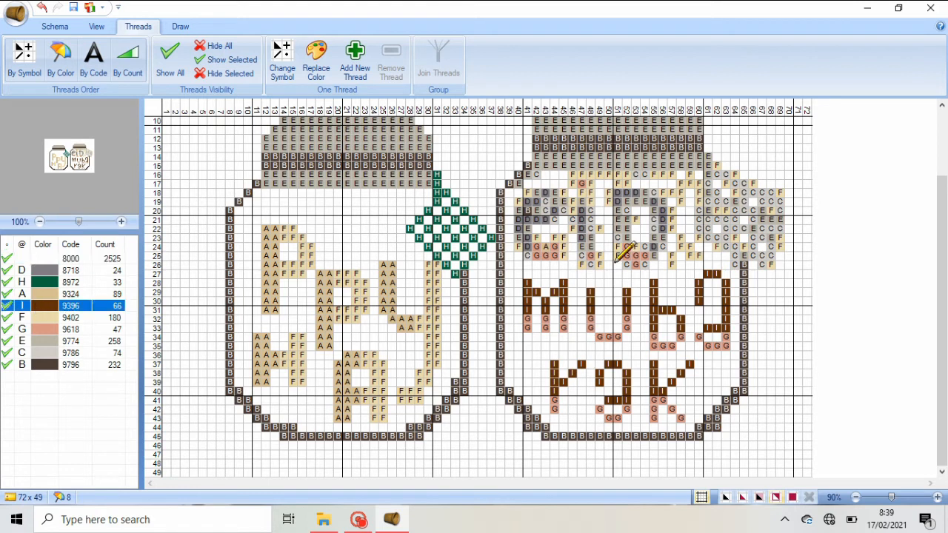
mouse_move(535, 216)
mouse_down()
mouse_move(556, 211)
mouse_move(562, 194)
mouse_move(551, 185)
mouse_move(527, 199)
mouse_move(519, 218)
mouse_move(543, 254)
mouse_up()
click(544, 255)
click(554, 246)
Step: Clear the stray stitches inside and around the top line's e with white thread 8000
click(78, 261)
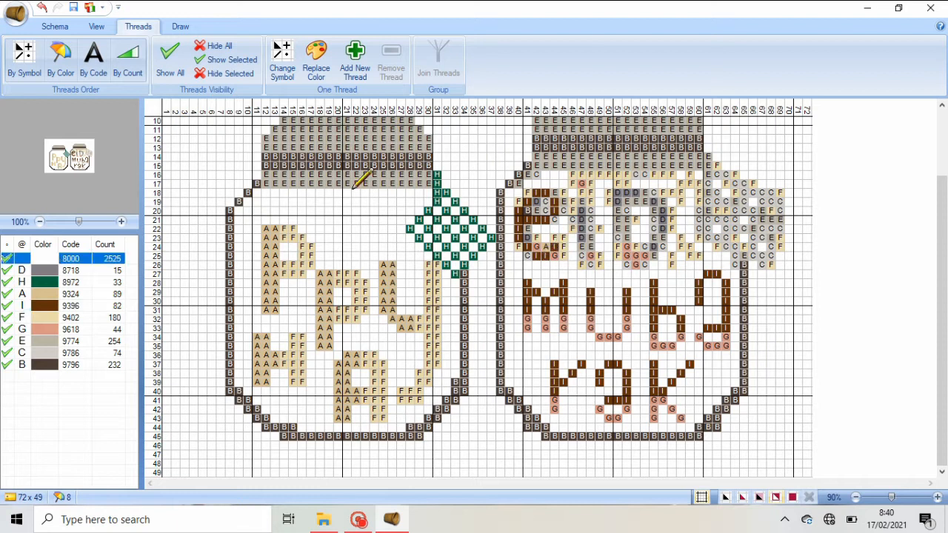
mouse_move(560, 189)
mouse_down()
mouse_move(527, 191)
mouse_move(527, 177)
mouse_move(521, 201)
mouse_move(545, 209)
mouse_up()
click(528, 211)
click(529, 228)
click(528, 237)
click(536, 237)
click(535, 248)
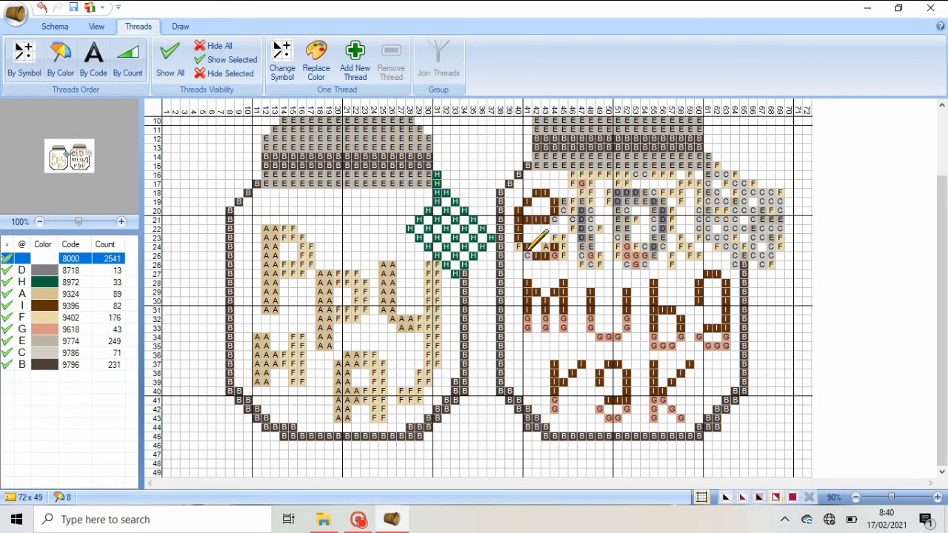
click(527, 256)
click(517, 246)
mouse_move(545, 246)
mouse_down()
mouse_move(566, 222)
mouse_move(555, 220)
mouse_move(562, 256)
mouse_move(569, 184)
mouse_move(673, 159)
mouse_move(612, 165)
mouse_up()
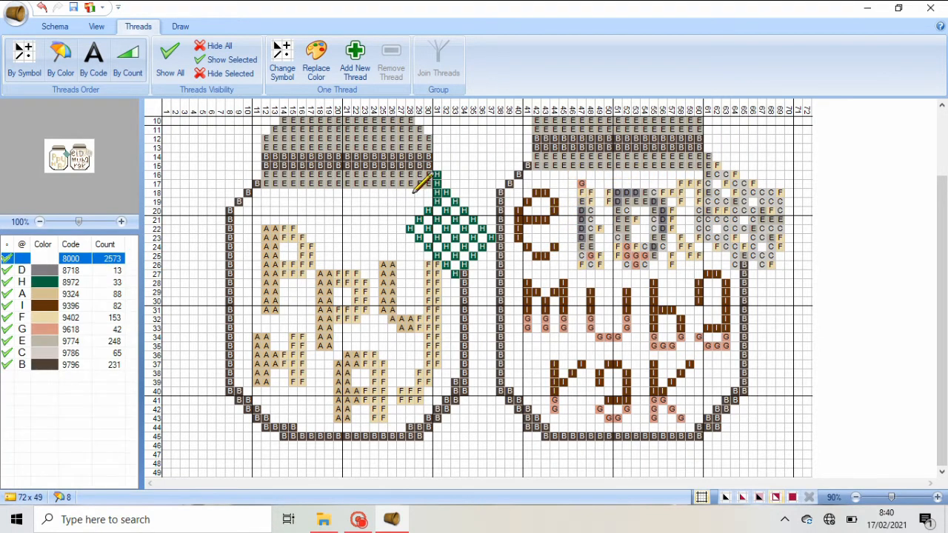
Step: Recolour the lowest stitches of the top line's e with thread 9618 (G)
click(65, 317)
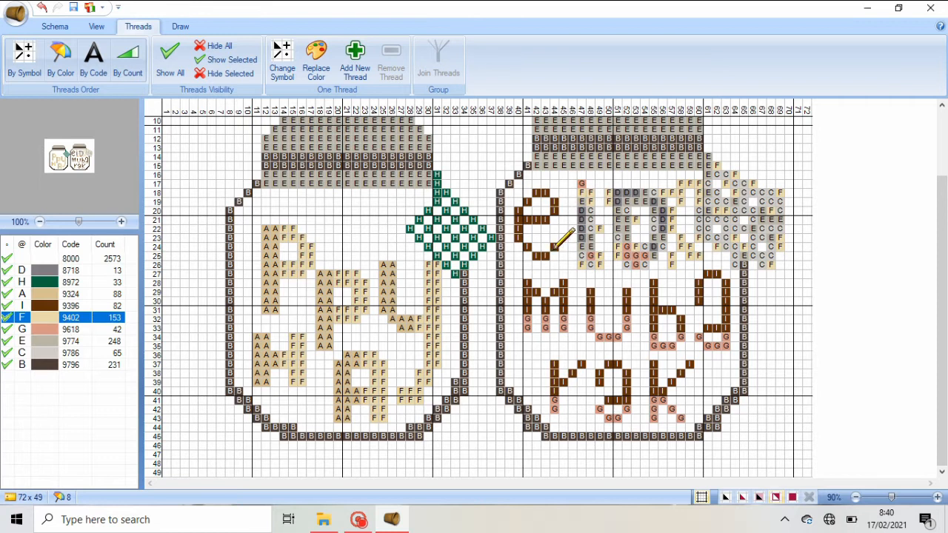
click(29, 328)
drag(553, 246, 536, 256)
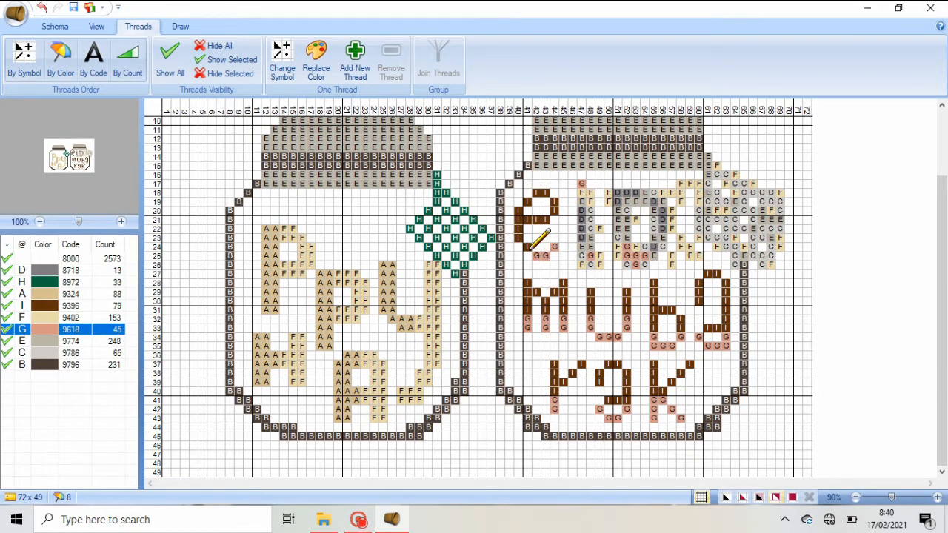
Step: Redraw the i's stem in column 47, rows 19–26, with thread 9396 (I) and clear the stitches around it with white thread 8000
click(46, 306)
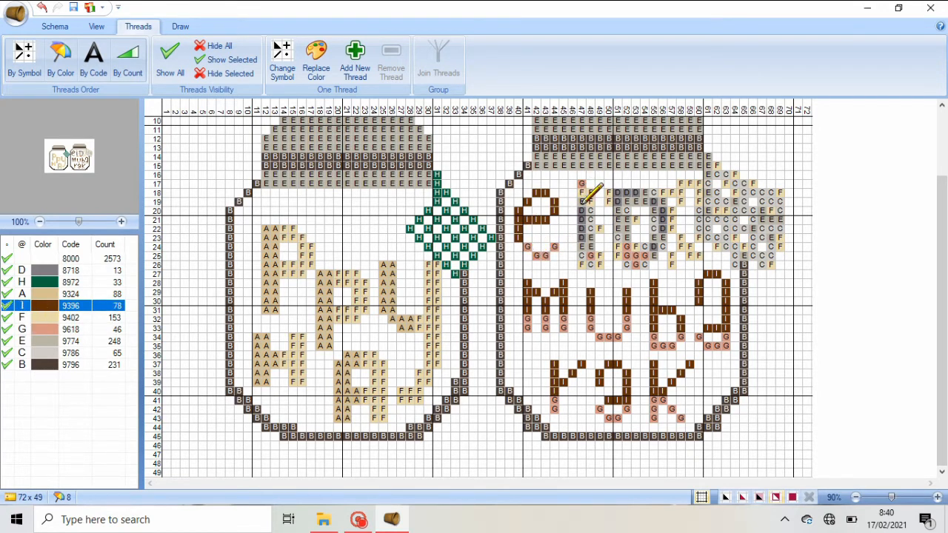
drag(582, 203, 583, 265)
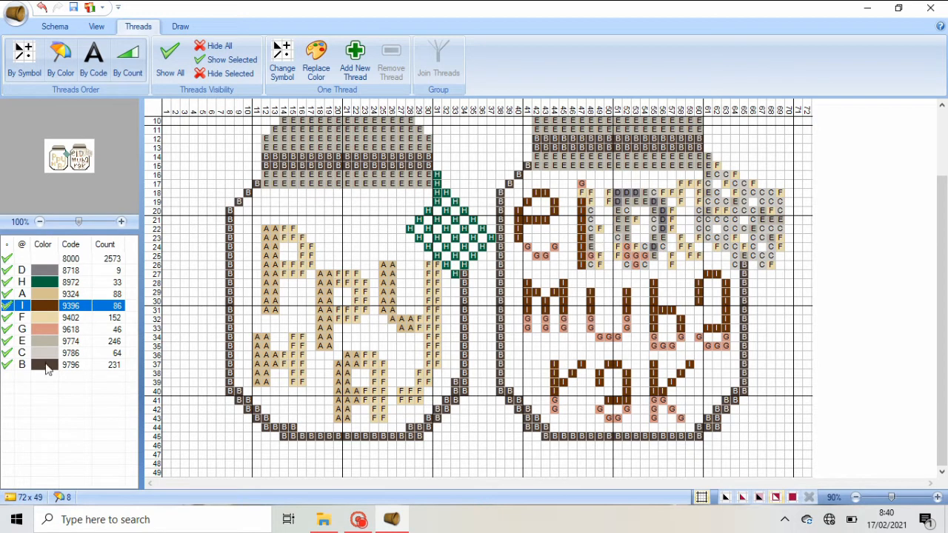
click(46, 364)
click(49, 258)
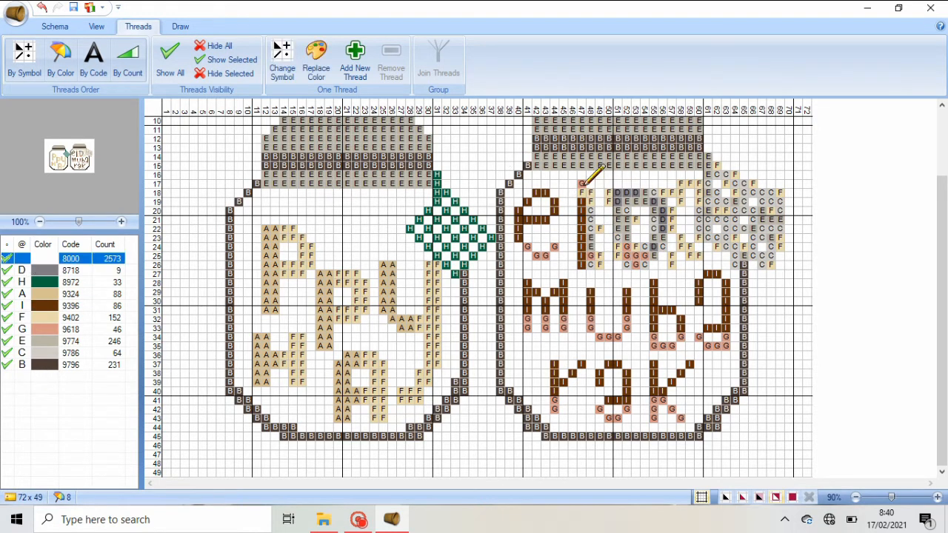
mouse_move(582, 192)
mouse_down()
mouse_move(590, 260)
mouse_move(596, 245)
mouse_up()
Step: Recolour the two lowest stitches of the i's stem with thread 9618 (G)
click(28, 318)
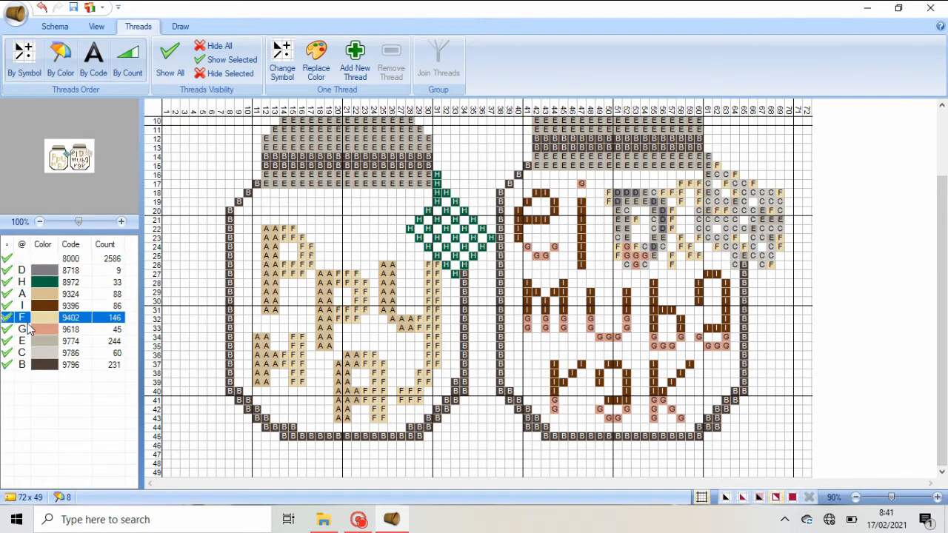
click(582, 264)
click(87, 330)
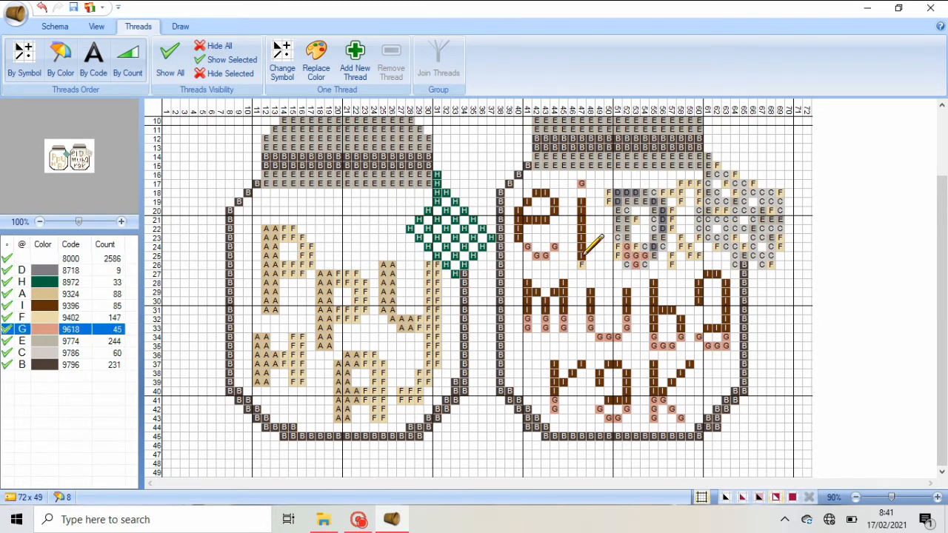
drag(582, 255, 582, 264)
Step: Redraw the D in columns 51–56 with thread 9396 (I) and its base with thread 9618 (G), clearing leftovers with white thread 8000
click(53, 306)
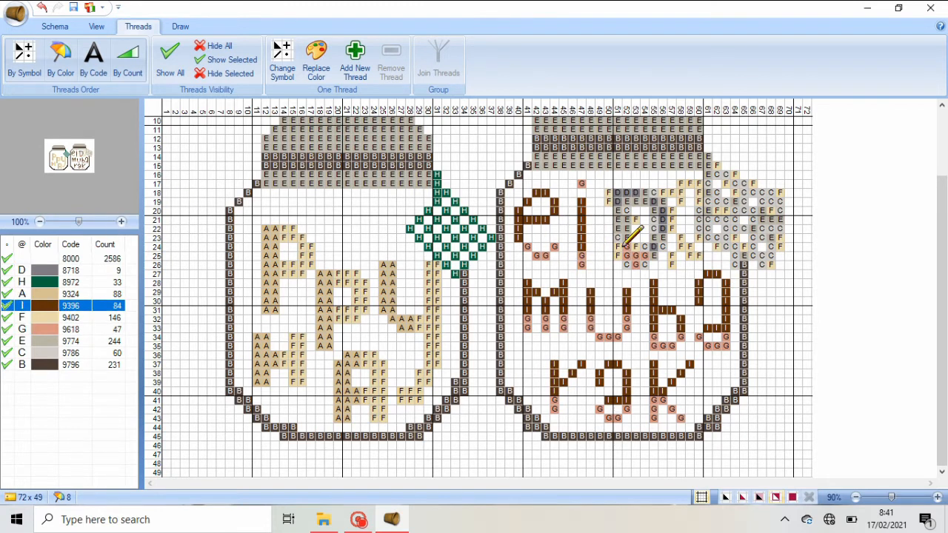
mouse_move(616, 255)
mouse_down()
mouse_move(616, 204)
mouse_move(634, 191)
mouse_move(661, 221)
mouse_move(654, 254)
mouse_move(618, 265)
mouse_up()
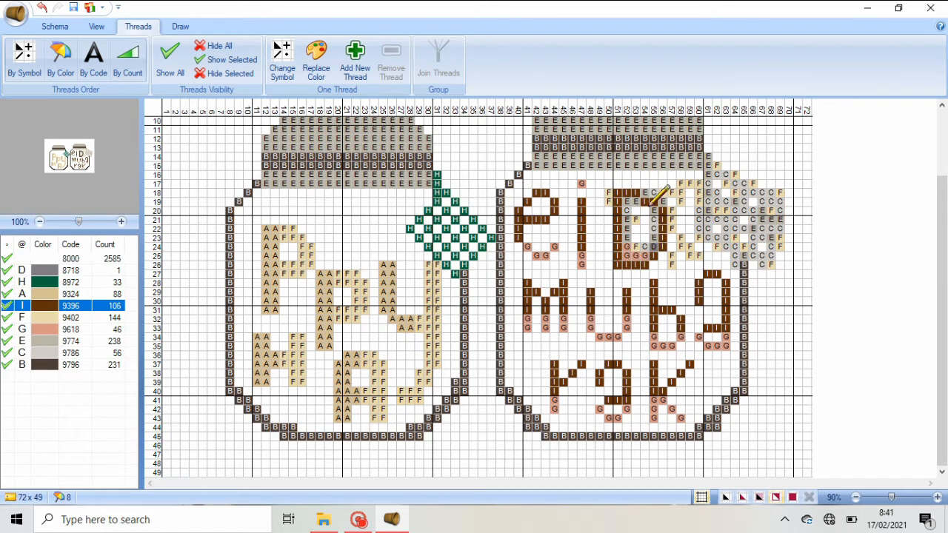
click(61, 259)
mouse_move(625, 200)
mouse_down()
mouse_move(630, 248)
mouse_move(634, 227)
mouse_move(648, 237)
mouse_move(652, 215)
mouse_move(634, 226)
mouse_move(643, 256)
mouse_move(624, 256)
mouse_move(655, 192)
mouse_move(701, 187)
mouse_move(692, 182)
mouse_move(677, 196)
mouse_move(684, 245)
mouse_move(673, 259)
mouse_move(618, 260)
mouse_move(654, 261)
mouse_up()
click(92, 329)
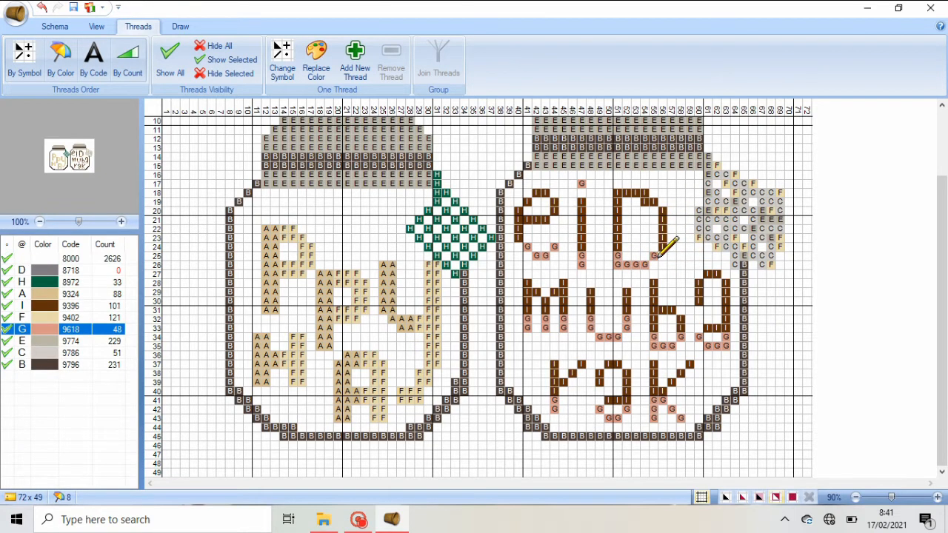
Step: Draw the top knot and upper edges of the diamond at the right jar's shoulder with green thread 8972 (H)
scroll(944, 298, up, 2)
click(92, 281)
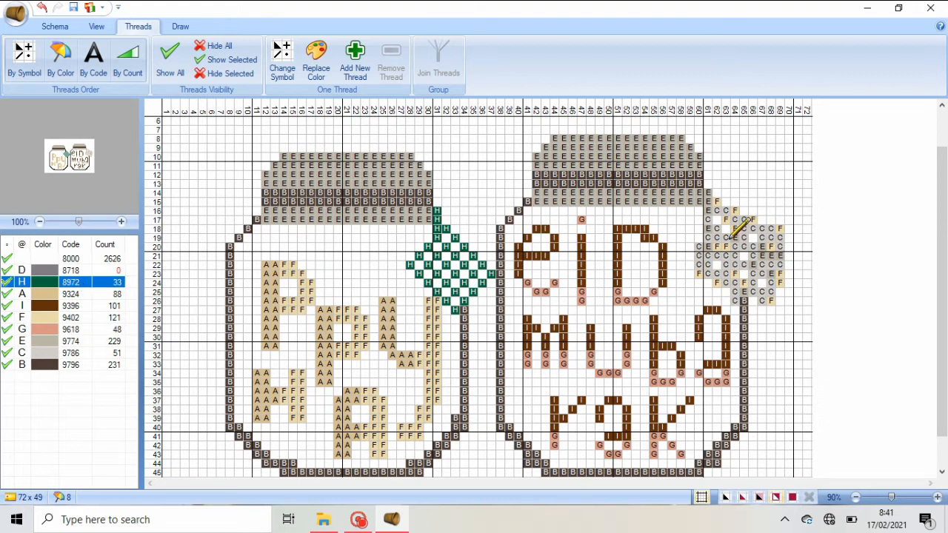
click(715, 202)
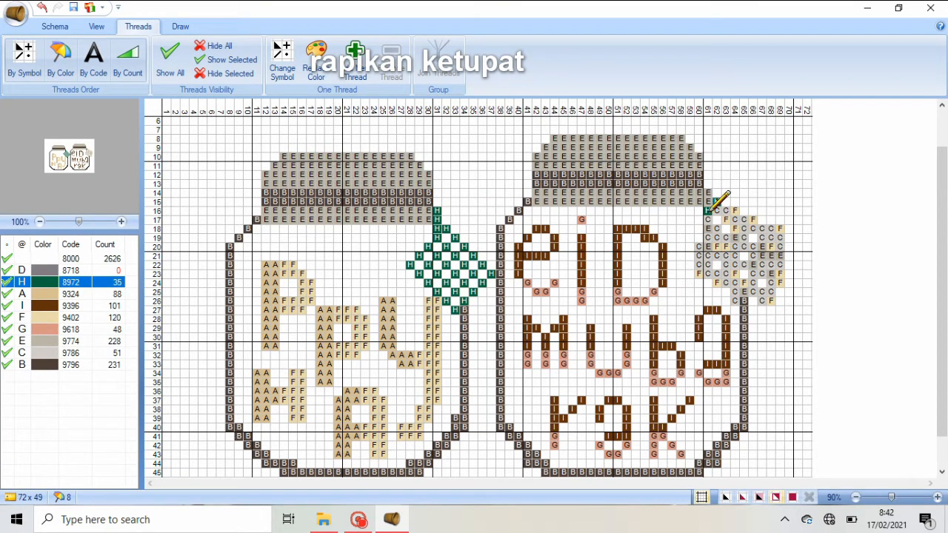
click(717, 211)
click(725, 211)
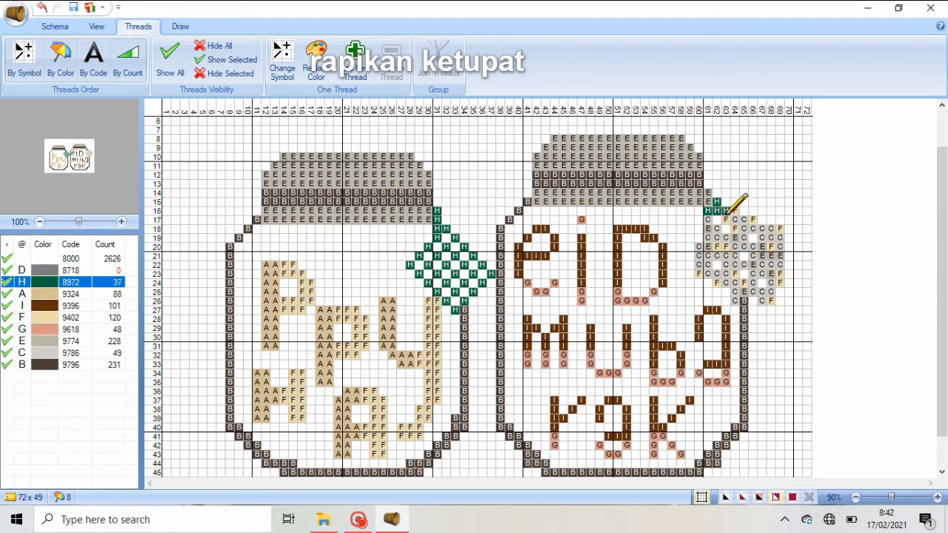
click(734, 220)
click(743, 228)
click(752, 238)
click(761, 247)
click(770, 256)
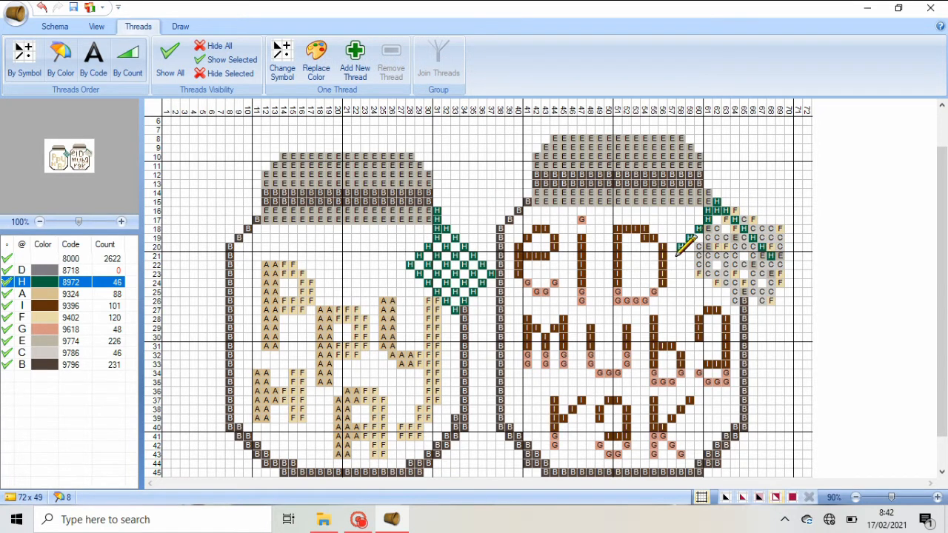
Step: Outline the lower edges of the right jar's diamond with green thread 8972 (H), closing its shape
click(689, 256)
click(698, 265)
click(707, 273)
click(716, 282)
click(724, 291)
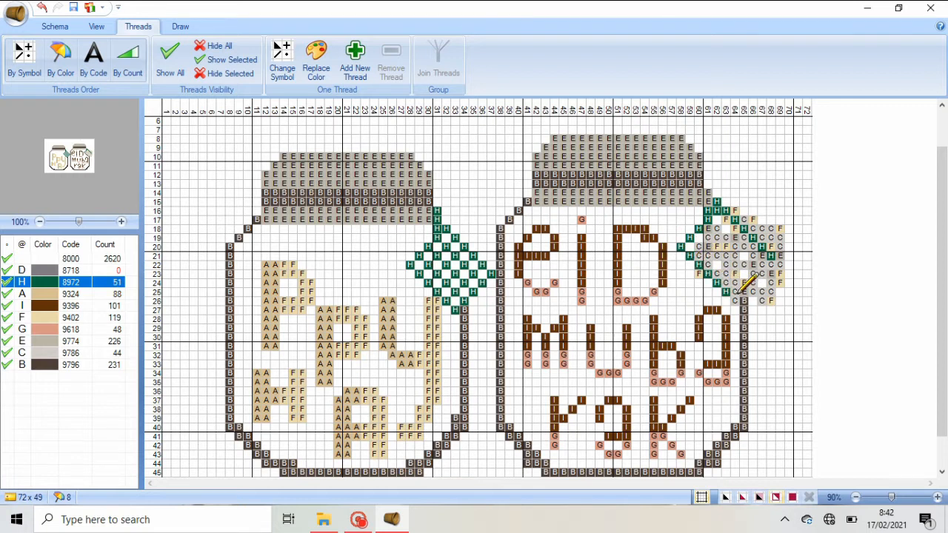
click(734, 291)
click(752, 282)
click(761, 273)
click(769, 264)
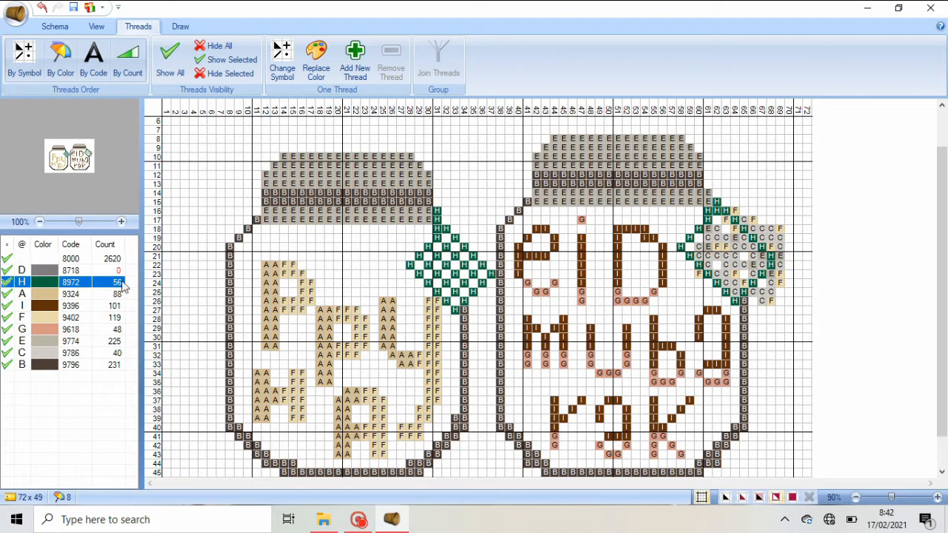
Step: Clear the old grey and beige stitches in and around the right diamond with white thread 8000 and fill it with a thread 8972 (H) checkerboard
click(86, 260)
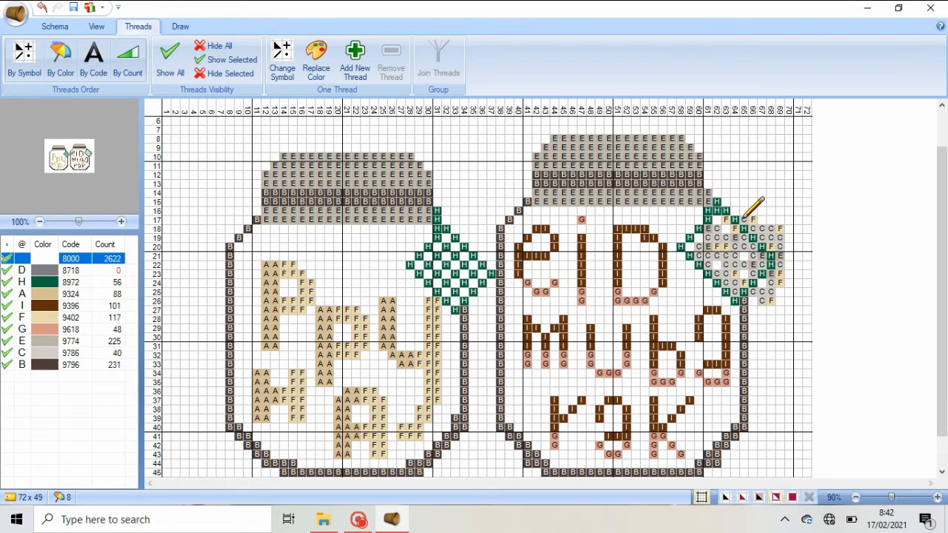
mouse_move(732, 220)
mouse_down()
mouse_move(779, 234)
mouse_move(765, 296)
mouse_move(727, 225)
mouse_move(756, 246)
mouse_move(711, 224)
mouse_move(700, 254)
mouse_move(737, 272)
mouse_move(725, 267)
mouse_move(734, 290)
mouse_move(731, 176)
mouse_up()
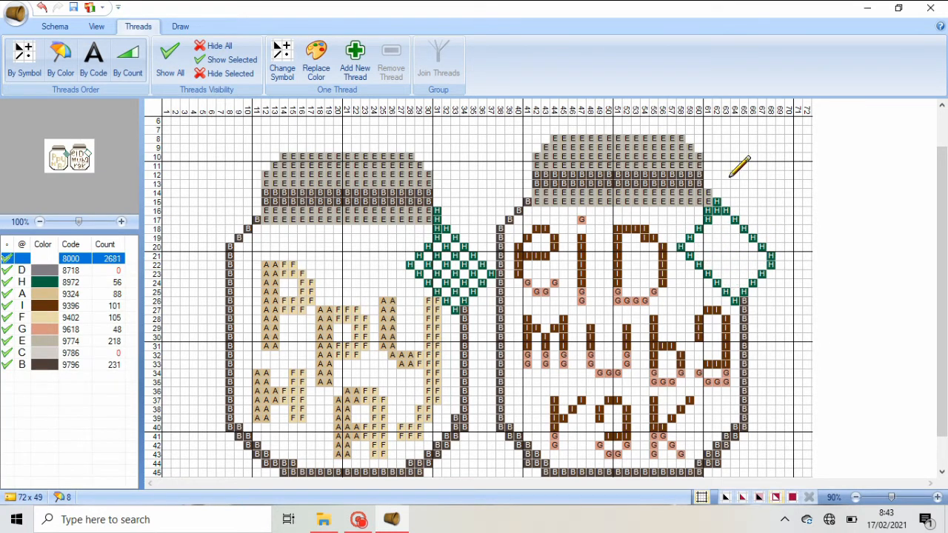
click(46, 280)
mouse_move(697, 253)
mouse_down()
mouse_move(735, 283)
mouse_move(711, 232)
mouse_move(744, 269)
mouse_move(730, 230)
mouse_move(729, 247)
mouse_move(721, 234)
mouse_move(725, 226)
mouse_move(754, 266)
mouse_move(728, 217)
mouse_move(761, 257)
mouse_up()
Step: Erase the right diamond's upper-right edge with white thread 8000 and redraw it one stitch further out, up to the knot, with thread 8972 (H)
click(61, 258)
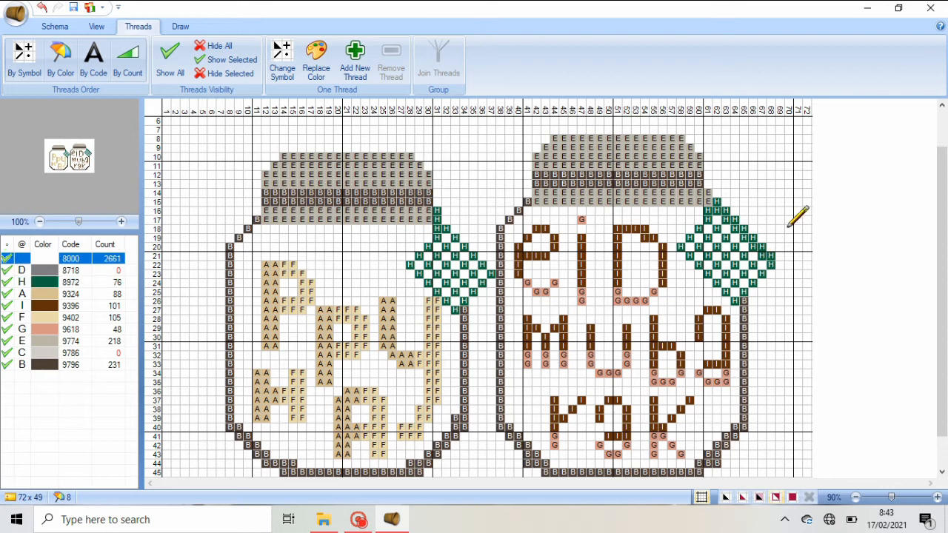
drag(725, 210, 775, 252)
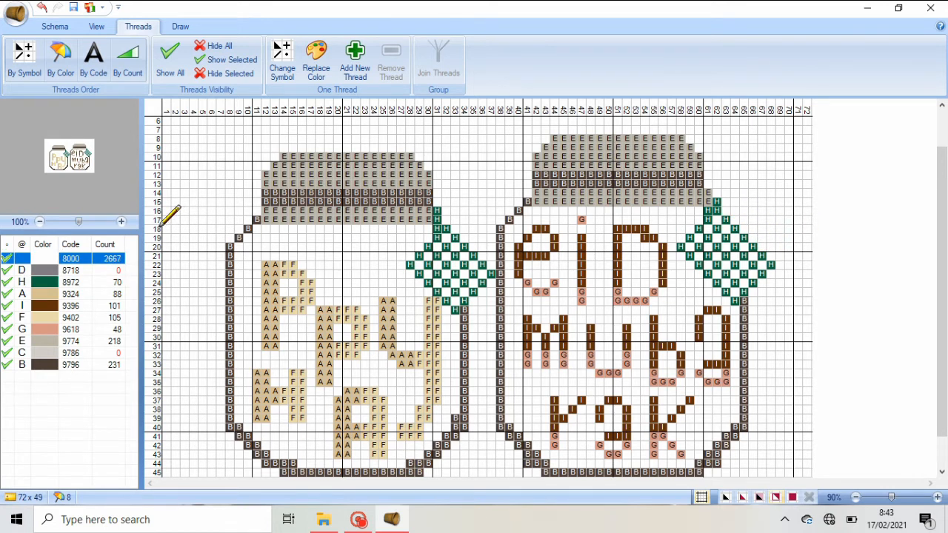
click(21, 290)
click(735, 210)
click(101, 282)
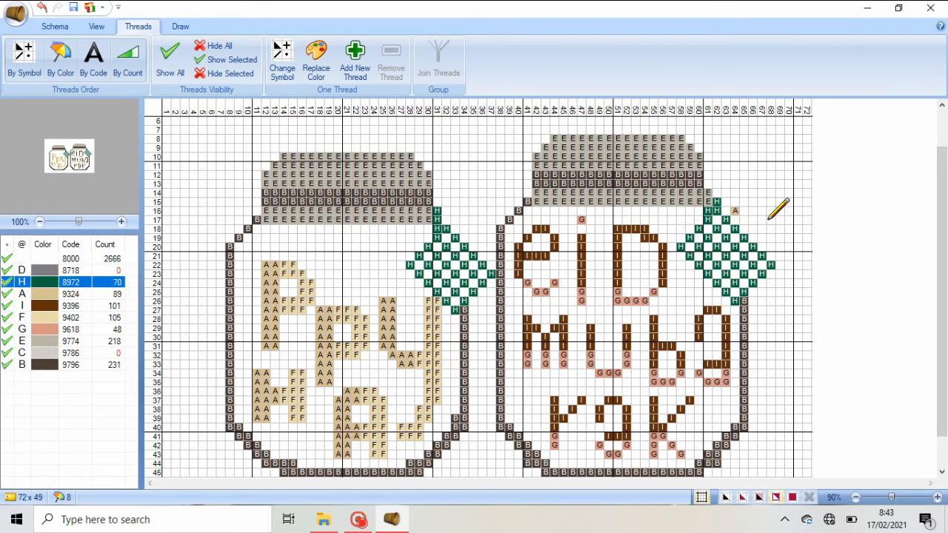
drag(735, 210, 781, 257)
click(724, 202)
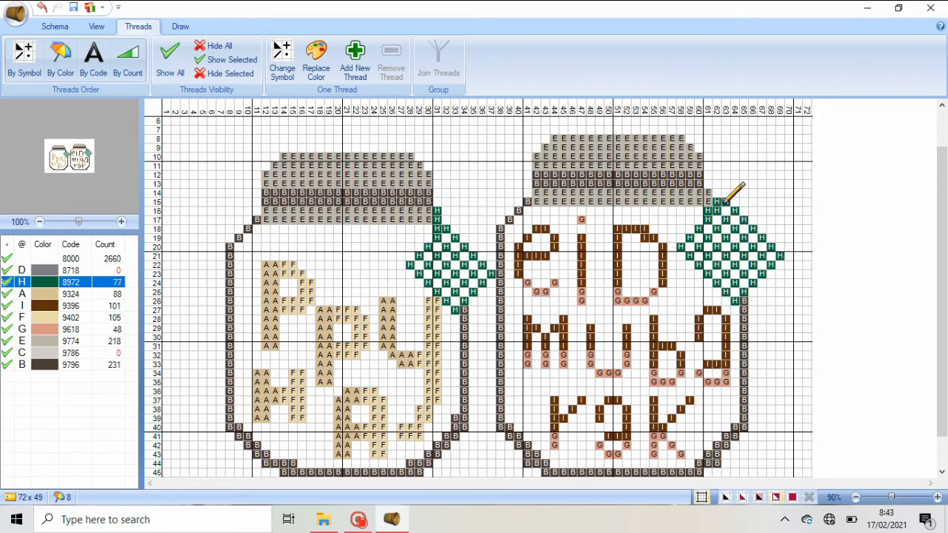
click(715, 196)
Step: Remove the unused threads 8718 (D) and 9786 (C) from the thread list
drag(943, 243, 945, 270)
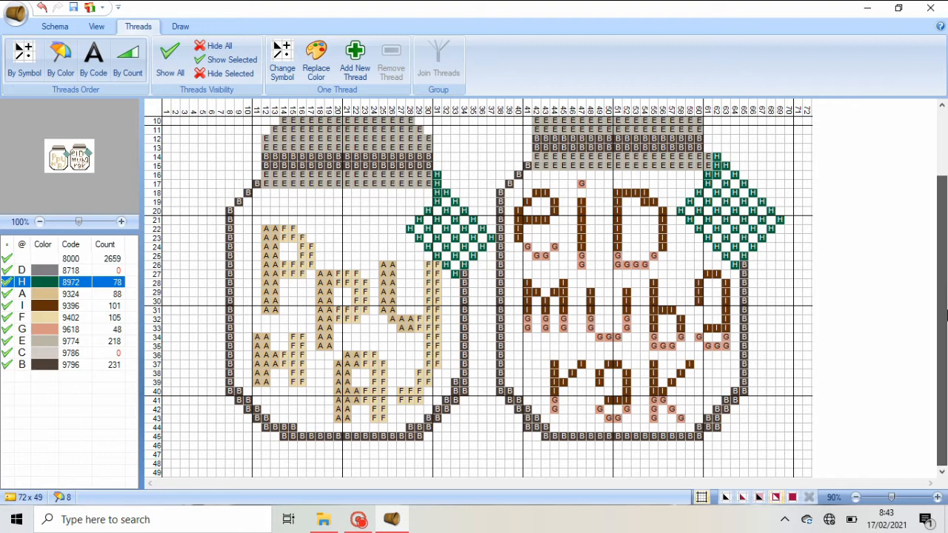
drag(946, 315, 945, 259)
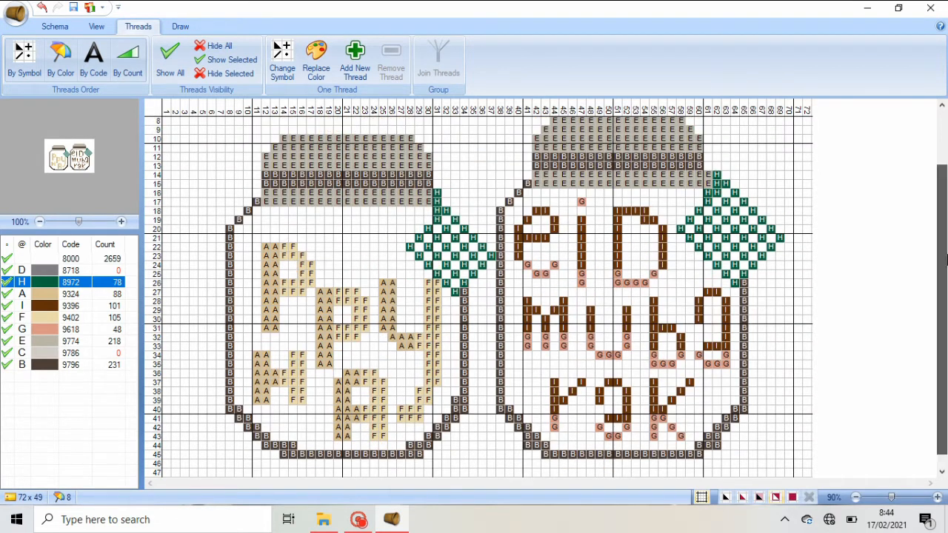
click(111, 272)
click(388, 61)
click(91, 341)
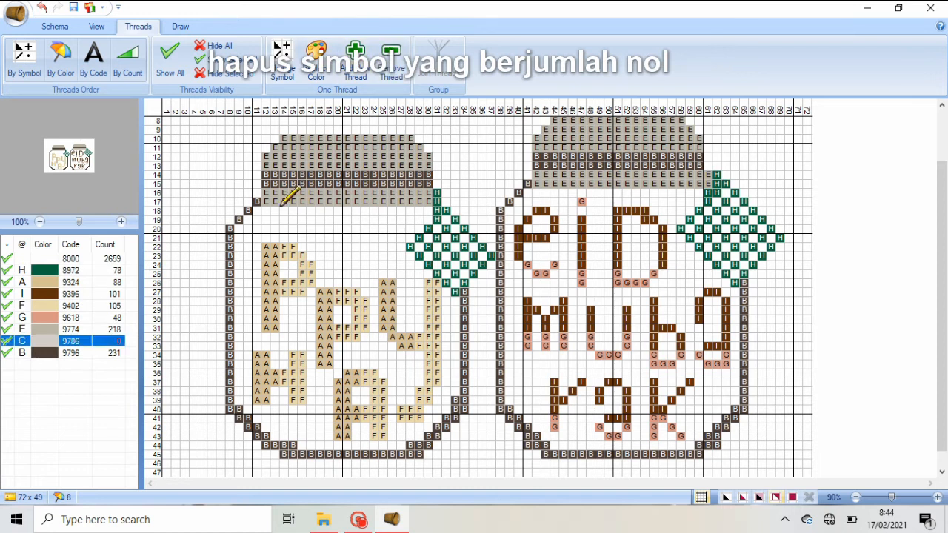
click(391, 63)
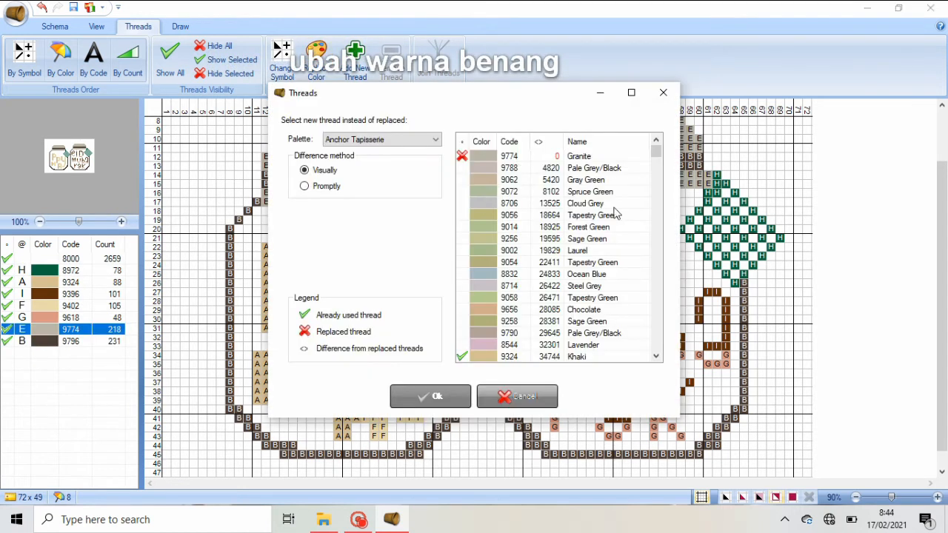
Step: Replace the jar lids' grey thread 9774 (E) with Olive Green 9172
drag(661, 150, 657, 205)
click(626, 168)
click(607, 202)
click(422, 395)
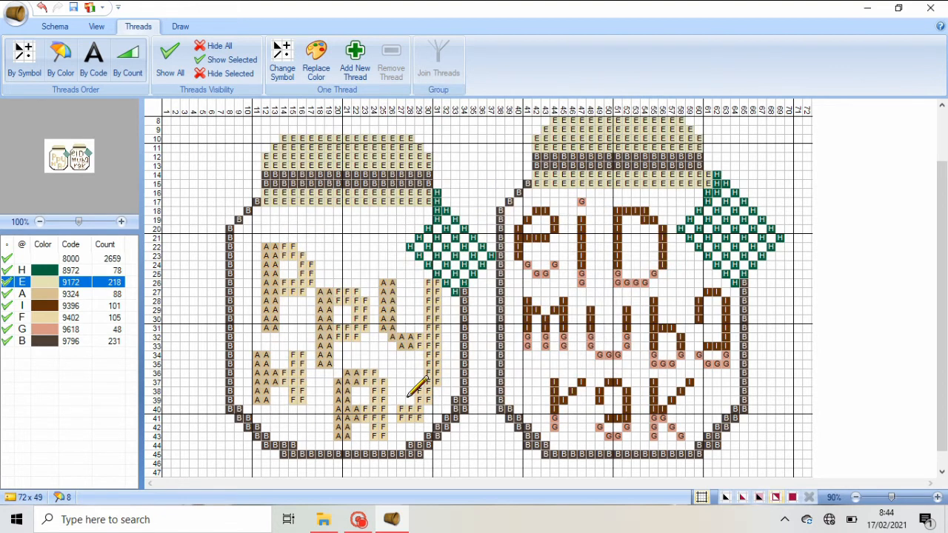
Step: Change the jar lids' thread (E) to Sage Green 9252 from the Anchor Tapisserie palette
click(316, 59)
click(567, 203)
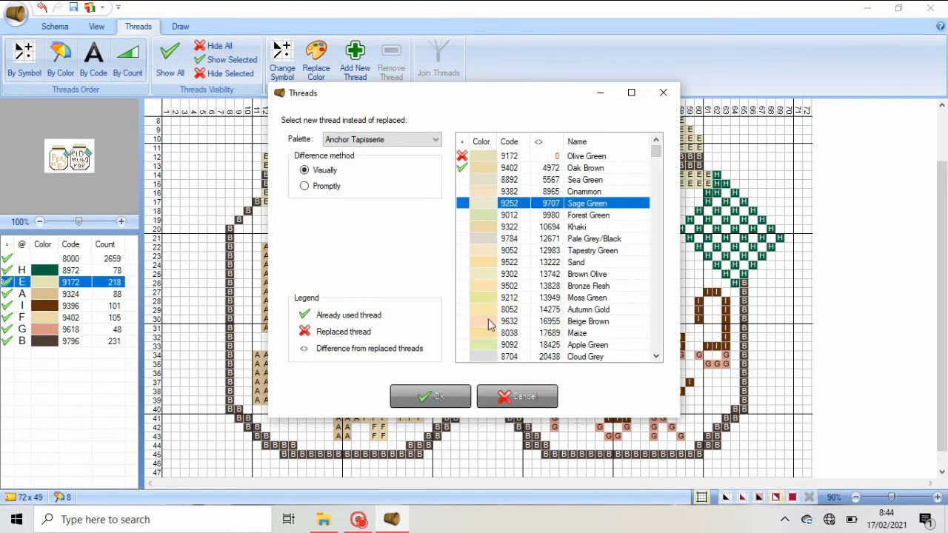
click(429, 396)
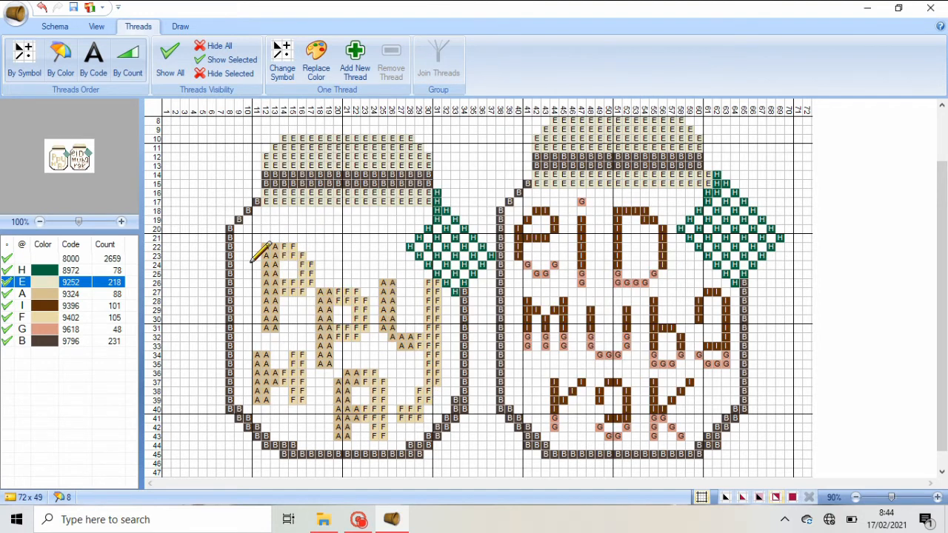
Step: Replace the jar outlines' thread 9796 (B) with Pale Grey/Black 9798 from the Anchor Tapisserie palette
click(46, 329)
click(46, 341)
click(317, 59)
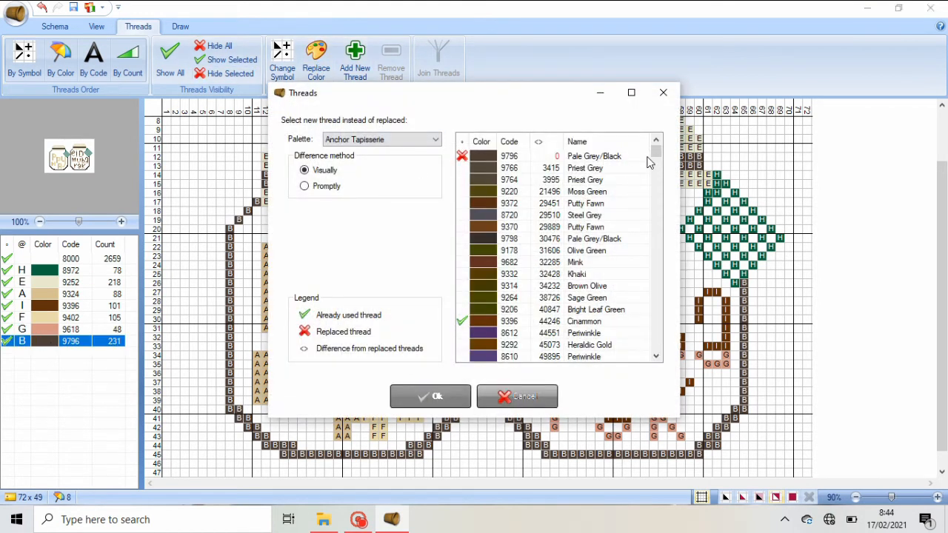
drag(653, 148, 656, 361)
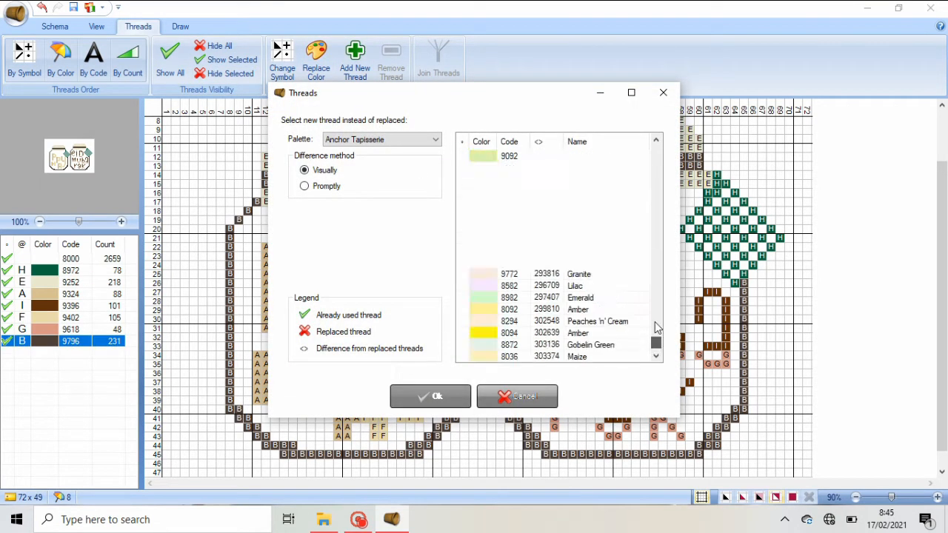
drag(656, 327, 651, 147)
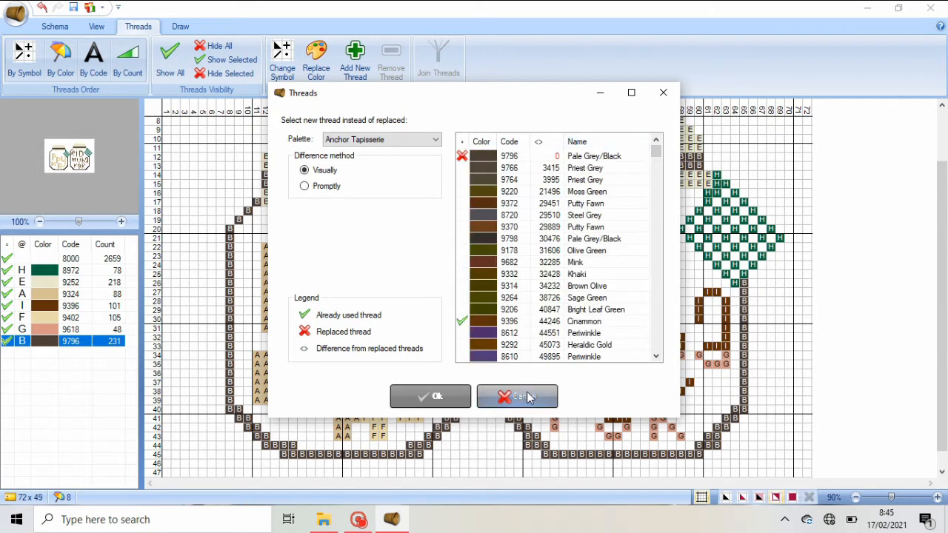
click(545, 238)
click(430, 396)
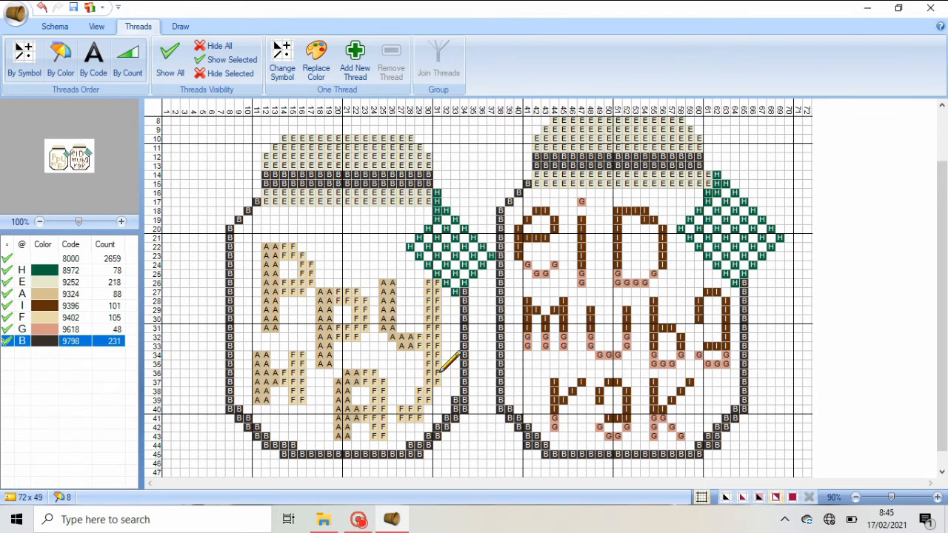
Step: Replace the left jar lettering's darker tan thread (A) with Chocolate 9654
click(89, 295)
click(320, 70)
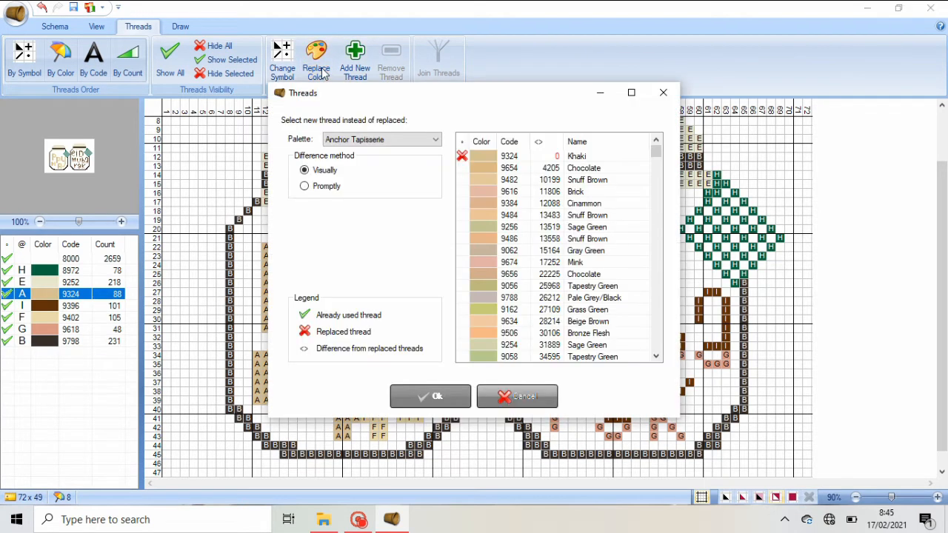
click(511, 168)
click(462, 398)
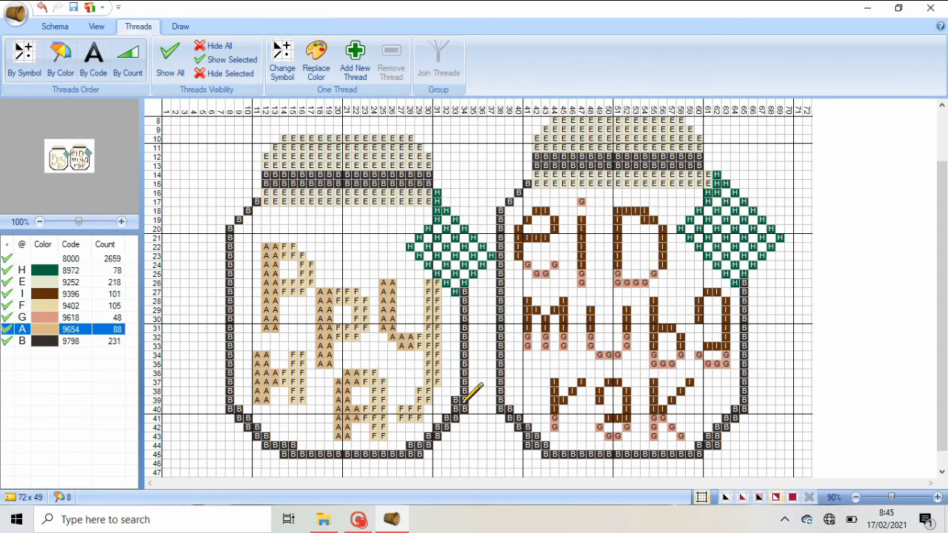
Step: Replace the left jar lettering's lighter thread 9402 (F) with Khaki 9322
click(77, 308)
click(314, 59)
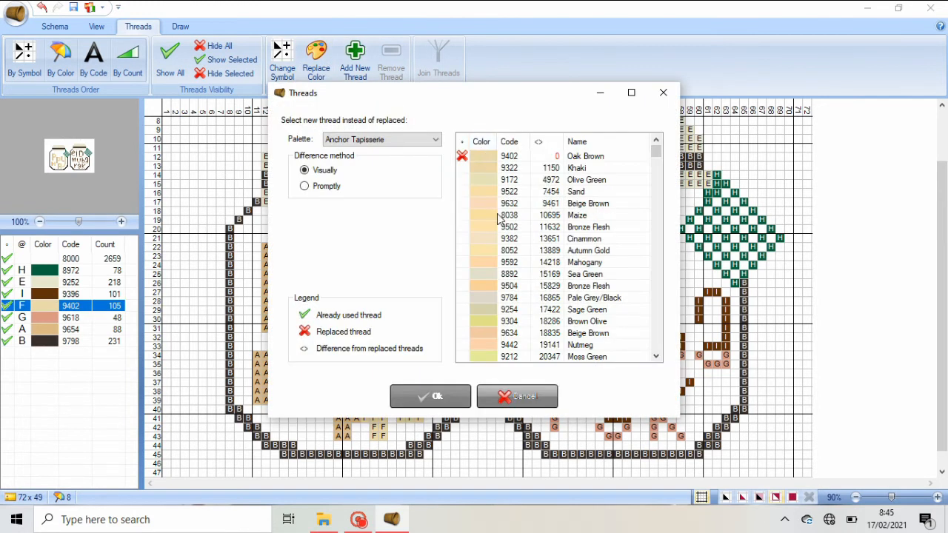
click(504, 168)
click(430, 396)
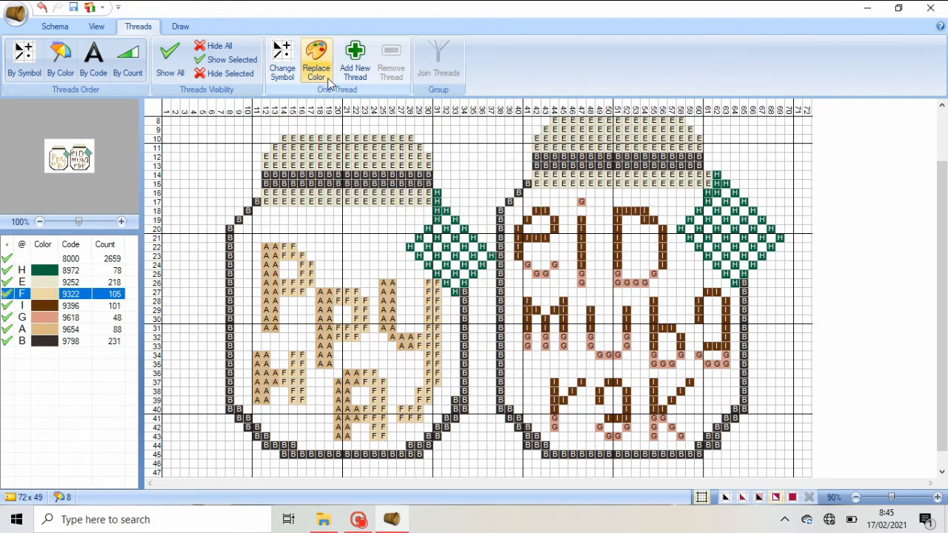
Step: Change the left jar lettering's lighter thread (F) to Maize 8038
click(316, 55)
click(488, 250)
click(448, 397)
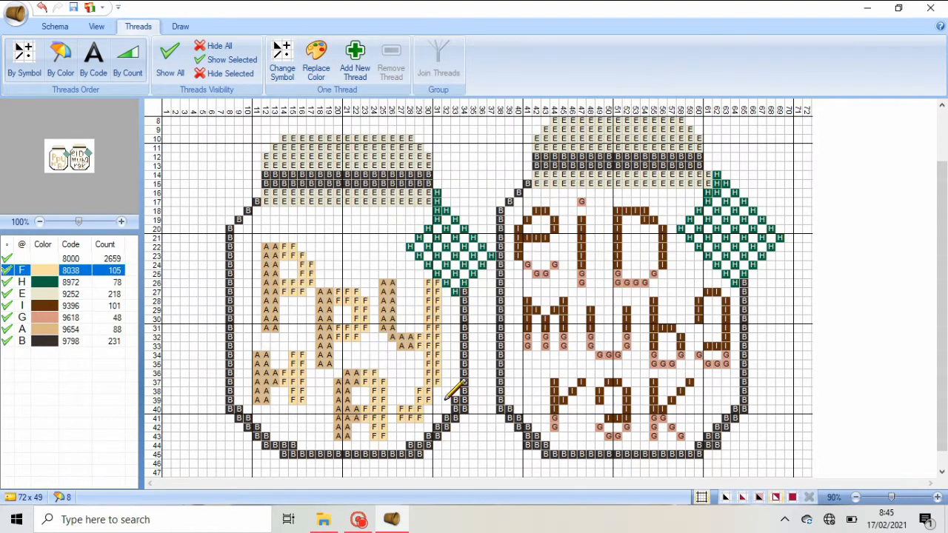
Step: Replace the right jar lettering's pink thread 9618 (G) with Chestnut 9558
click(77, 318)
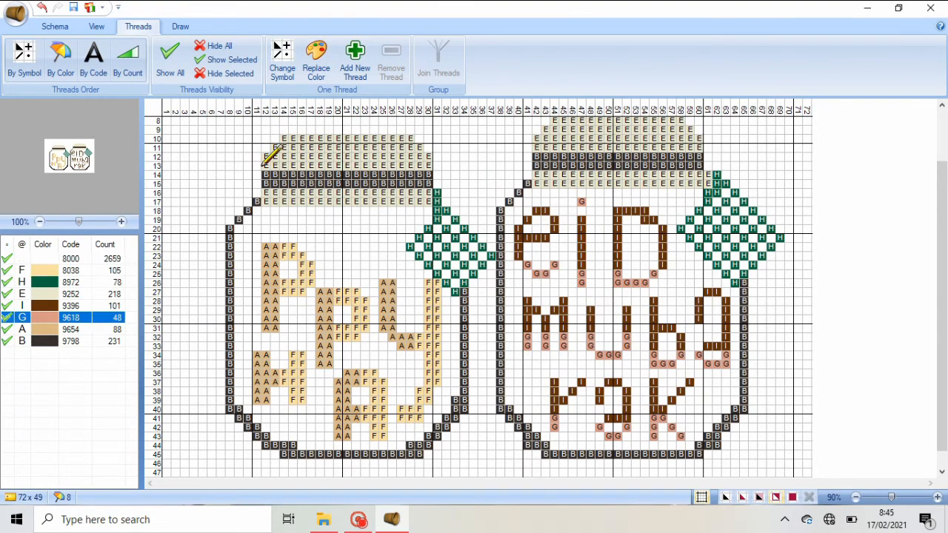
click(315, 56)
drag(661, 156, 662, 200)
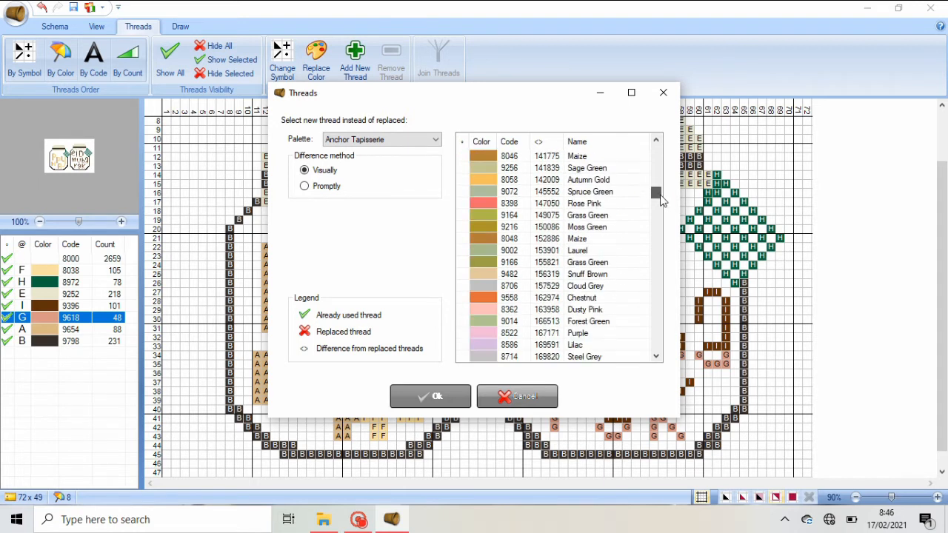
click(592, 298)
click(430, 396)
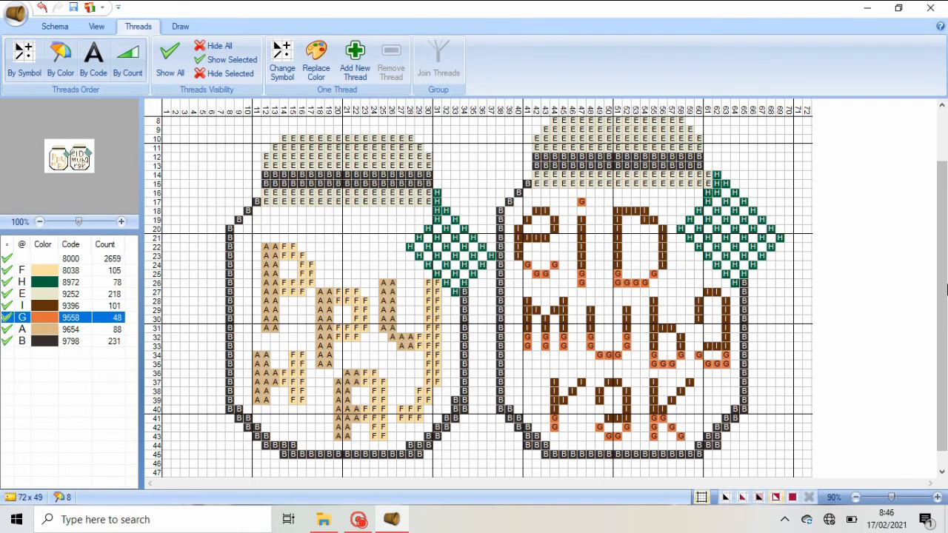
Step: Erase the two stray F stitches above the jars and the extra B stitch at the right jar's lower-right corner with white thread 8000
drag(943, 287, 946, 237)
click(123, 259)
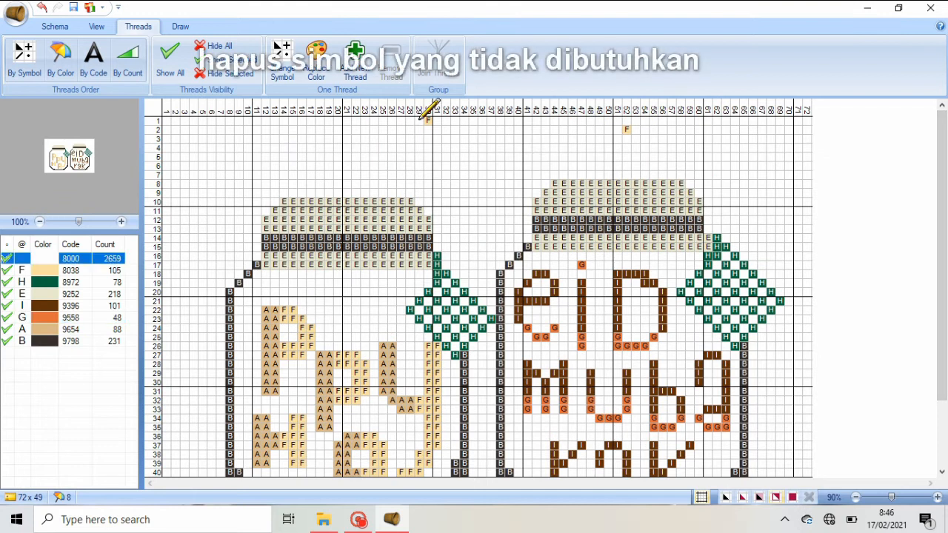
click(624, 127)
scroll(625, 222, down, 3)
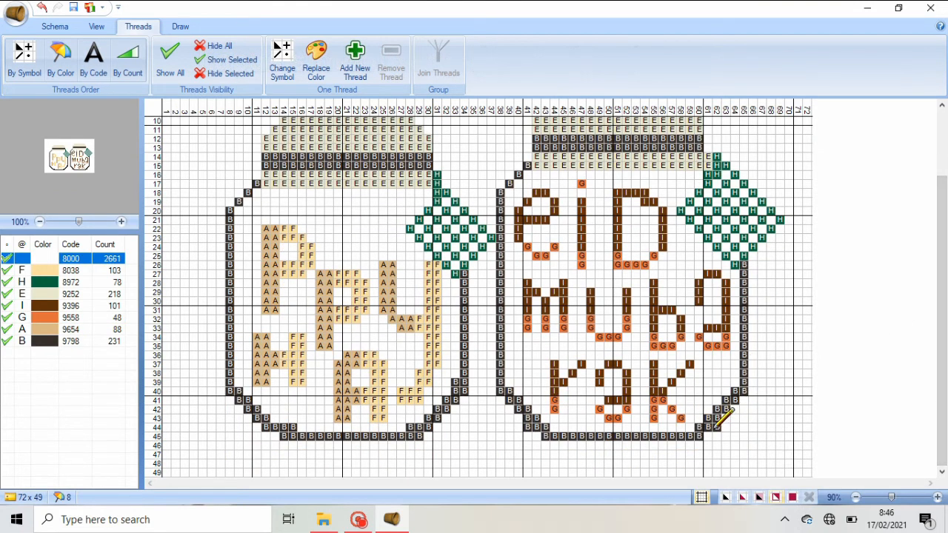
click(716, 427)
mouse_move(945, 348)
mouse_down()
mouse_move(946, 322)
mouse_move(945, 334)
mouse_up()
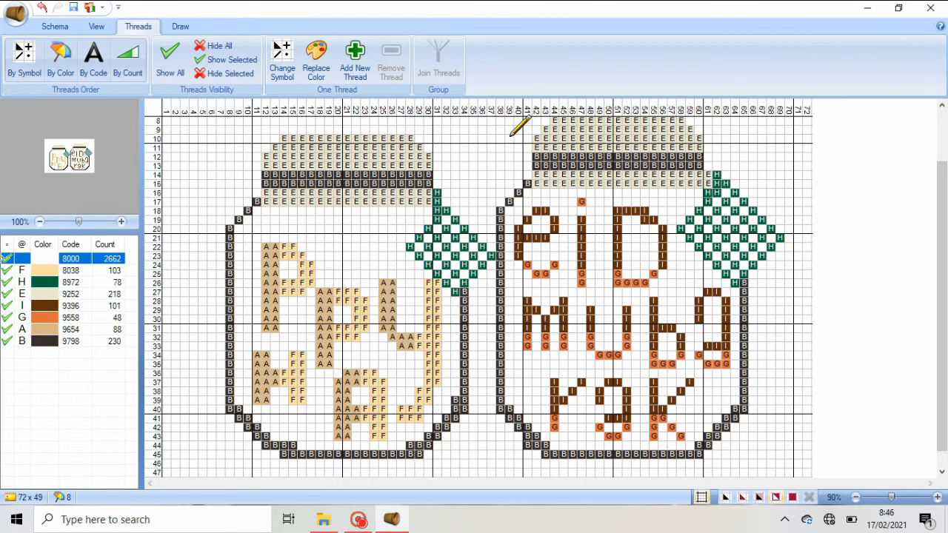
Step: Change the symbol of the diamonds' green thread 8972 to C
click(50, 288)
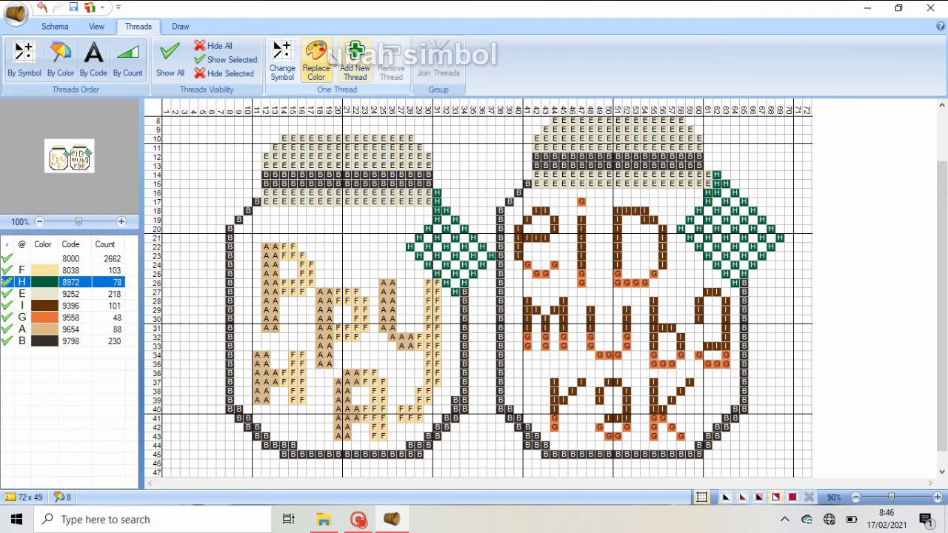
click(282, 59)
click(520, 219)
click(426, 360)
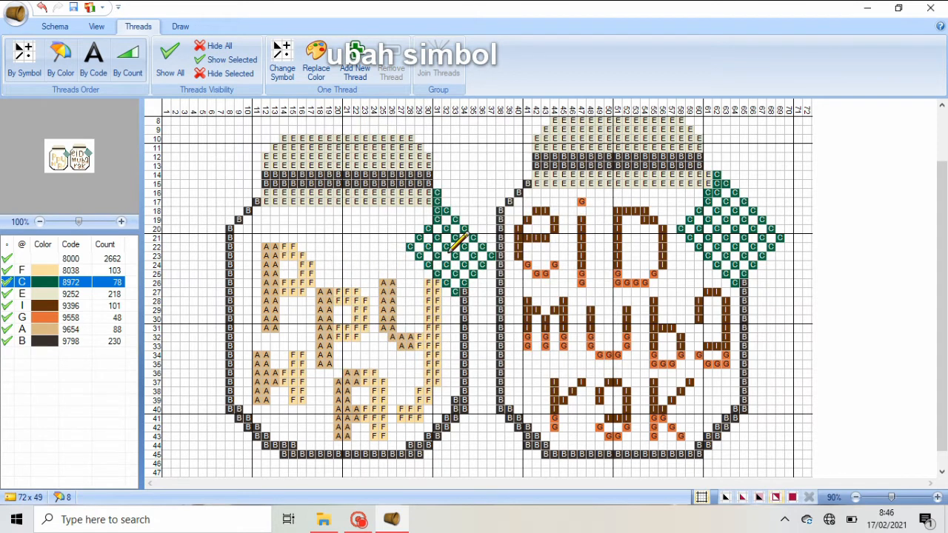
Step: Change the symbol of the orange lettering thread 9558 to D
click(23, 318)
click(282, 74)
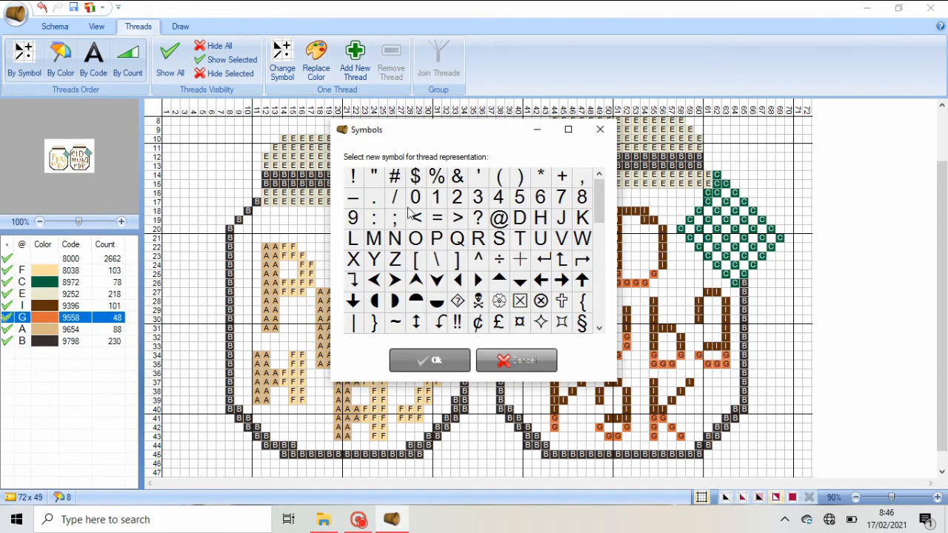
click(520, 217)
click(443, 361)
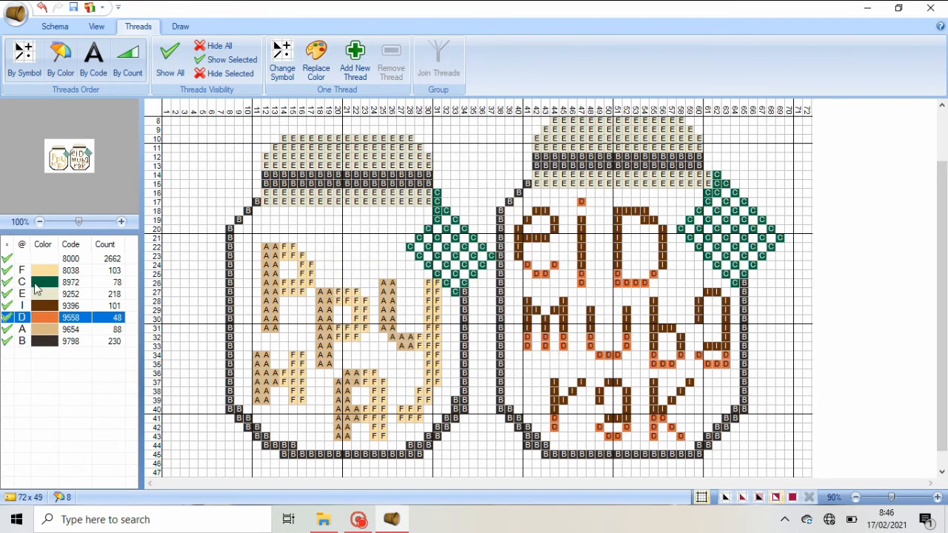
Step: Change the symbol of the brown lettering thread 9396 to G
click(22, 305)
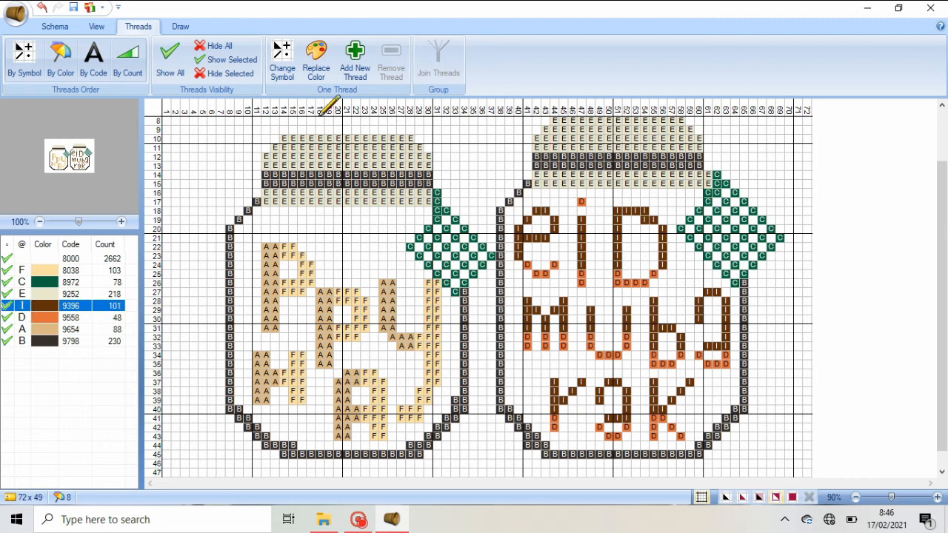
click(282, 74)
click(519, 218)
click(422, 355)
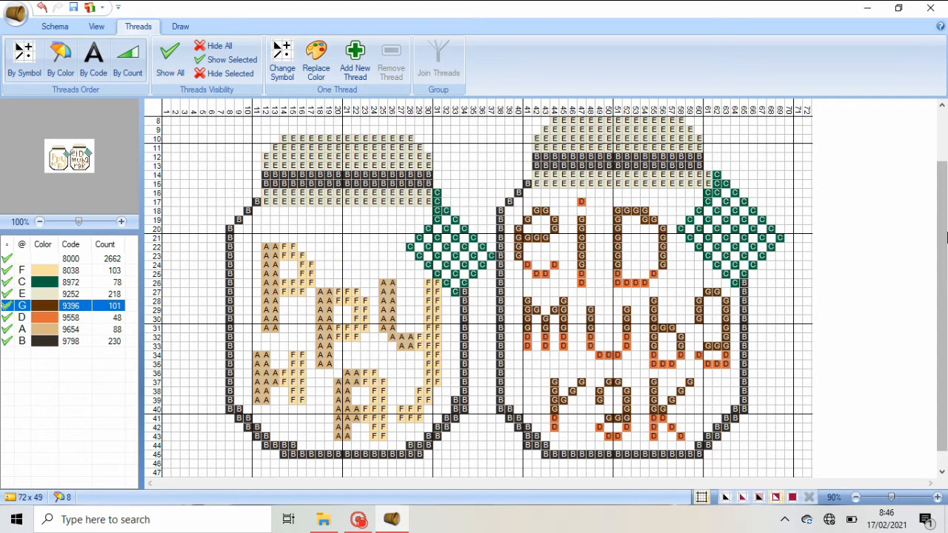
scroll(942, 296, down, 1)
scroll(944, 295, up, 3)
scroll(944, 292, down, 3)
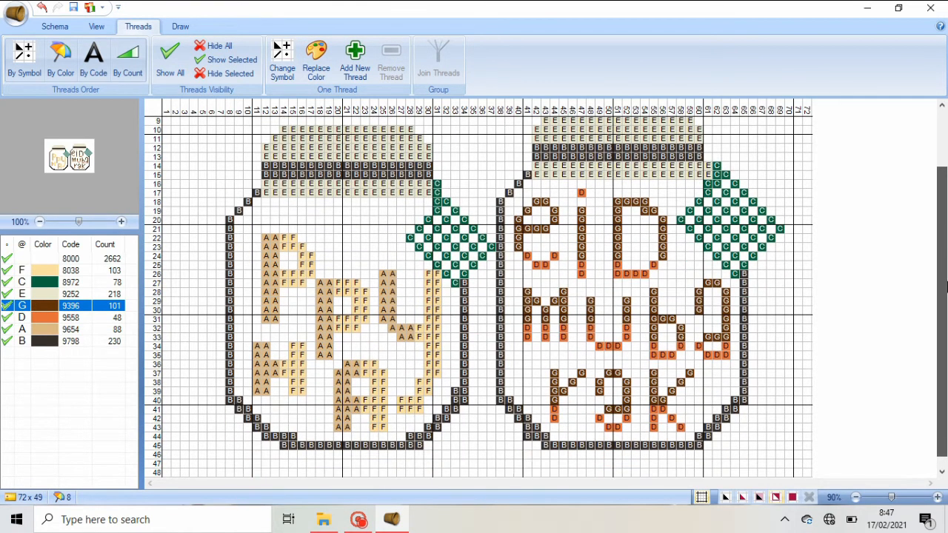
Step: Save the scheme as KL 7 in the Stitch Art Easy! format (*.sa4) in the Pictures KL folder
click(16, 12)
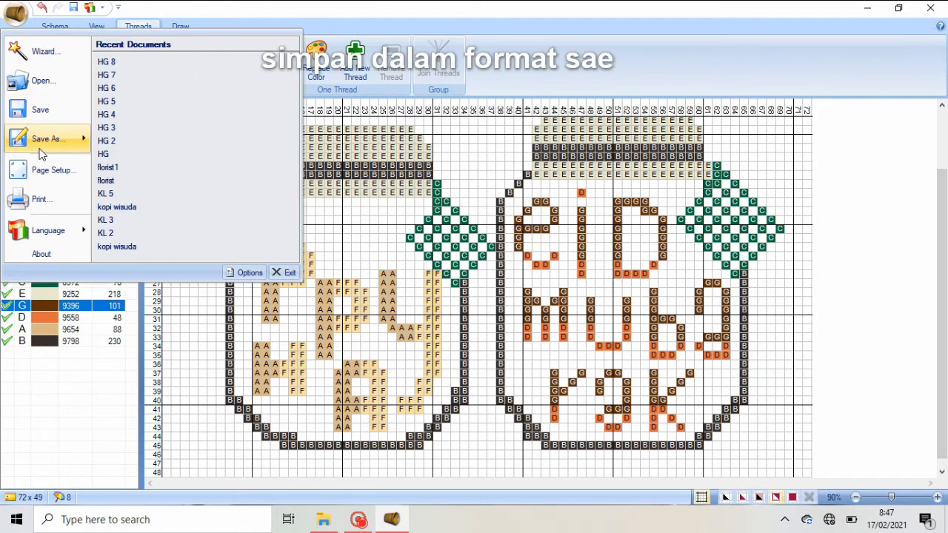
mouse_move(47, 138)
click(148, 49)
text(z)
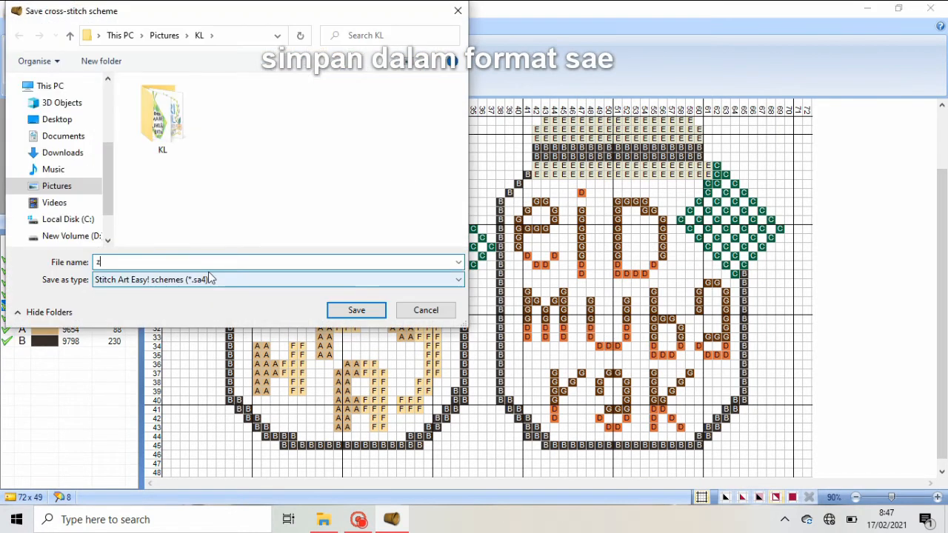
key(BackSpace)
text(KL 7)
click(352, 305)
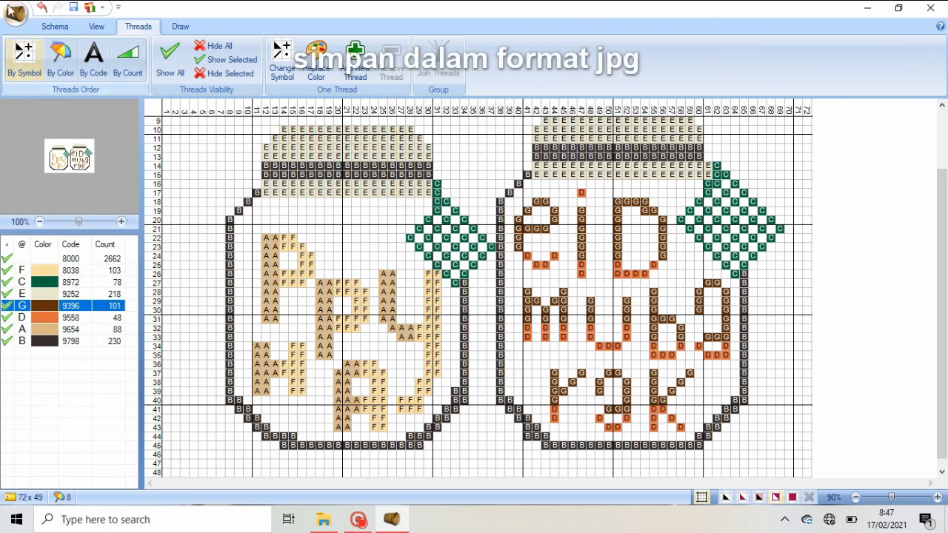
Step: Save a JPEG picture of the scheme as KL 7p in the same KL folder
click(11, 11)
mouse_move(42, 138)
click(125, 78)
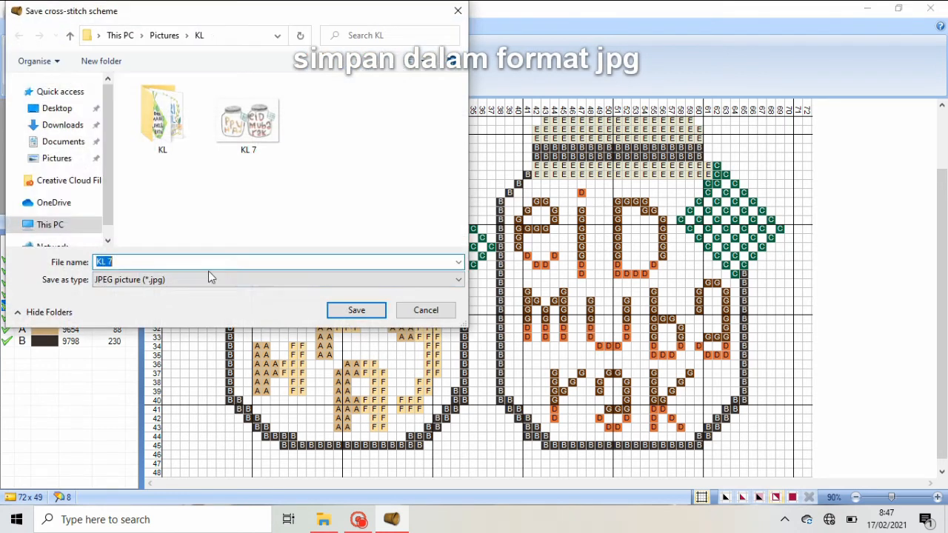
click(119, 262)
text(p)
click(336, 310)
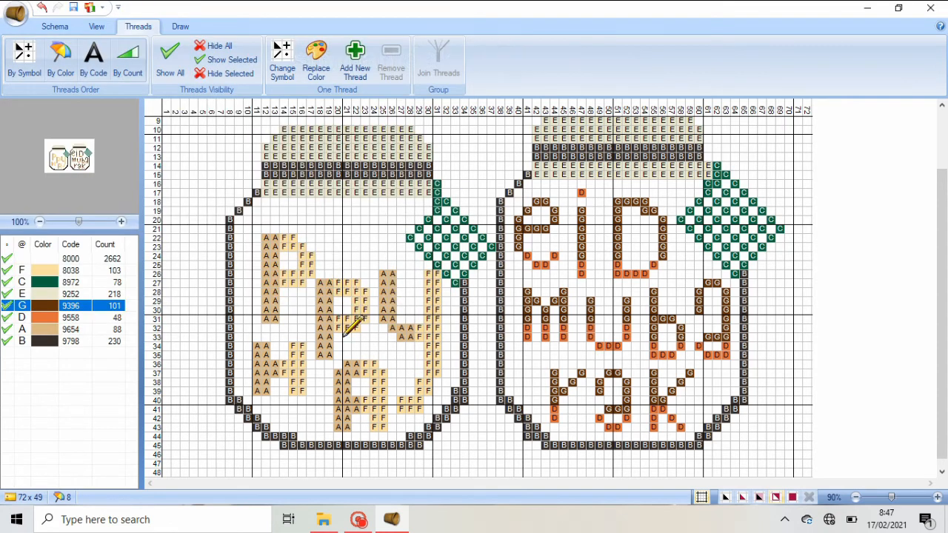
Step: Open the exported KL 7p.jpg in Photos and view the chart and its colour table KL 7p.Colors.jpg
click(324, 519)
click(506, 193)
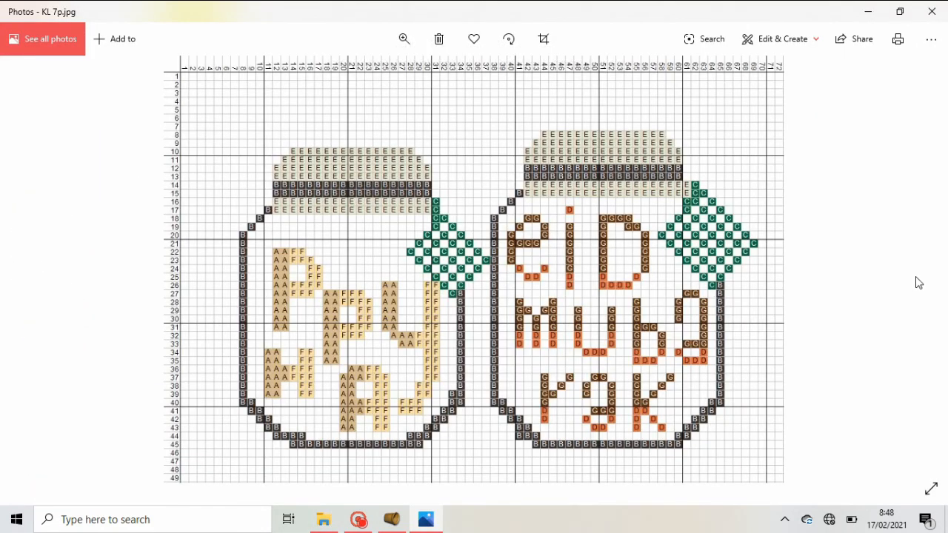
click(38, 274)
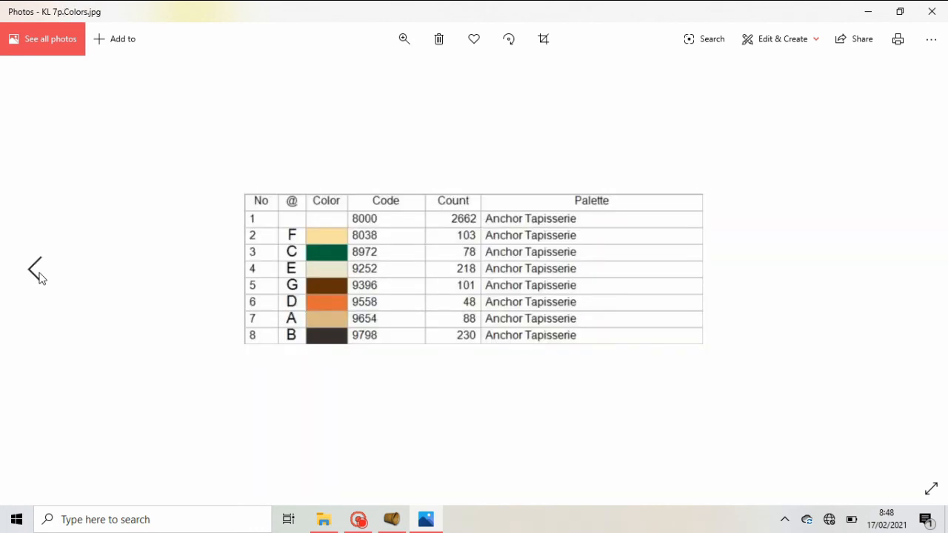